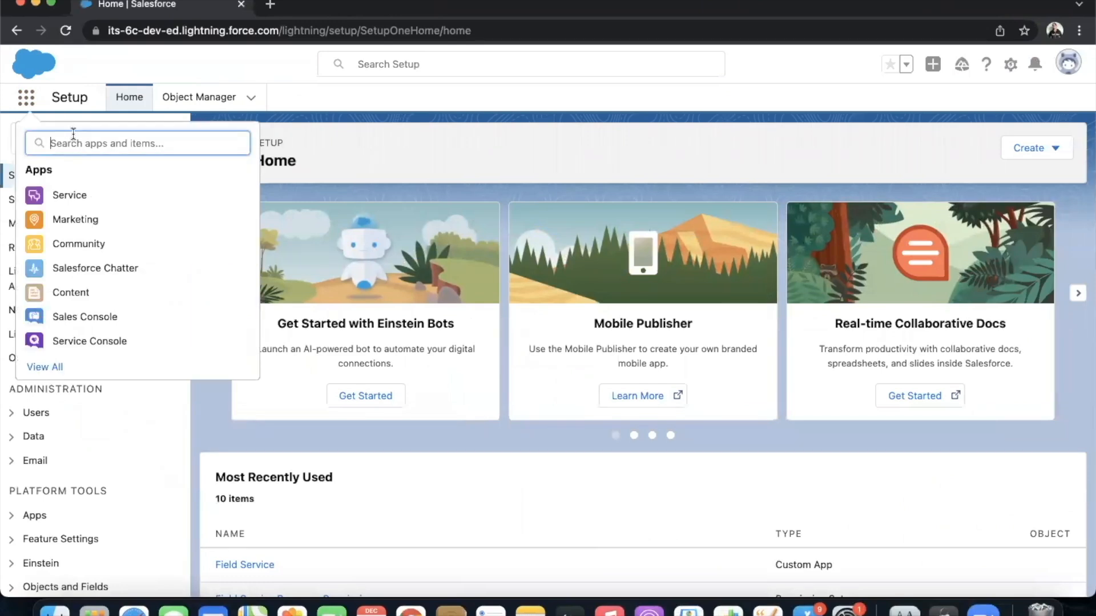
Open the Field Service Admin app and look over its additional navigation items.
type("field")
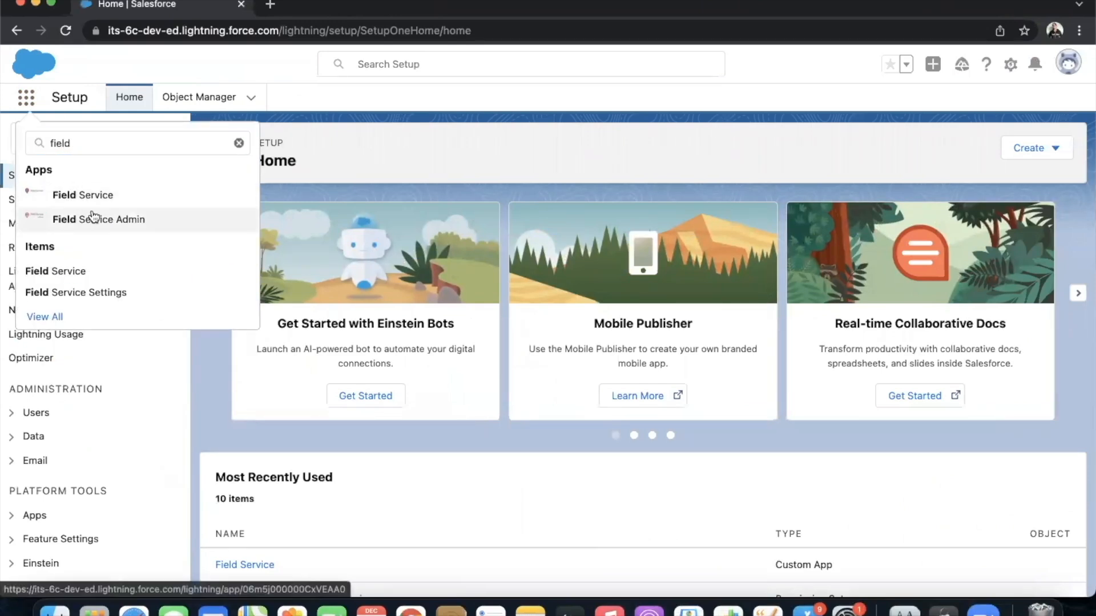
left_click(93, 218)
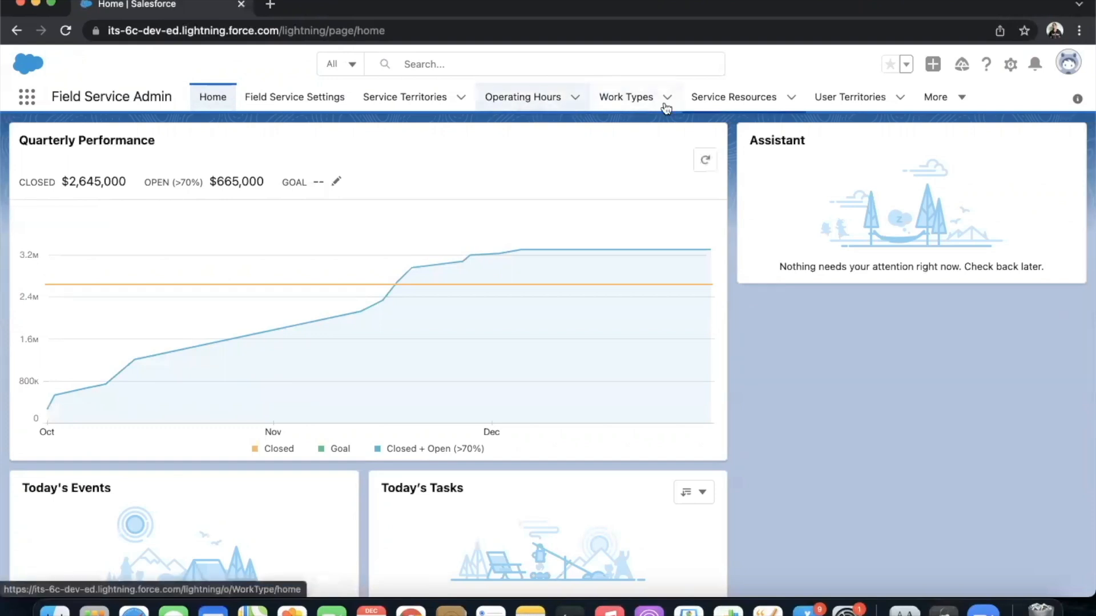
left_click(928, 101)
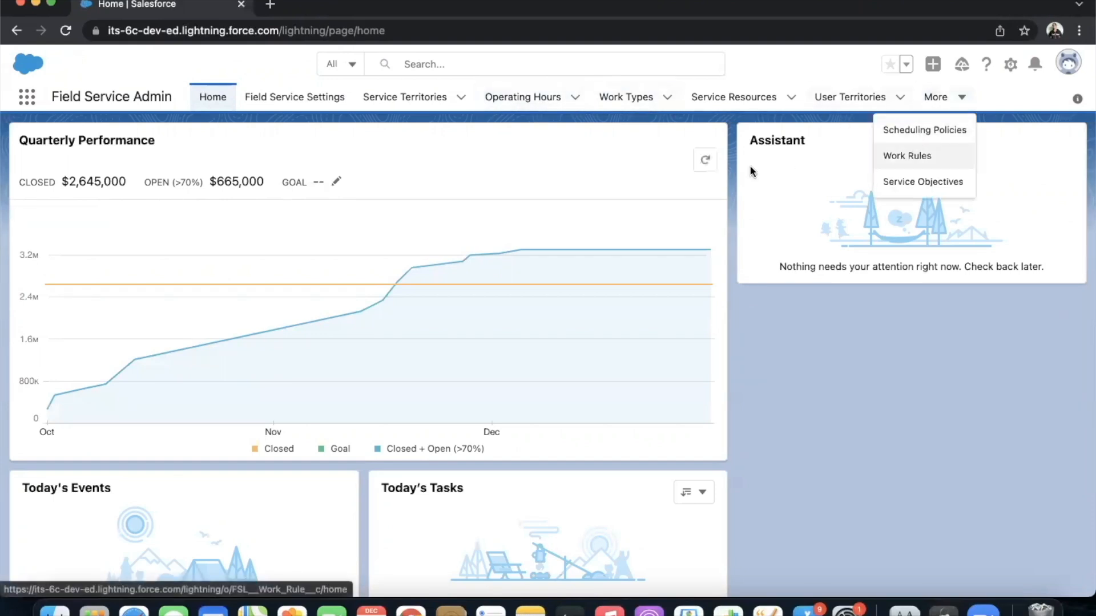
Switch to the Field Service app and display the All Work Orders list view.
left_click(23, 103)
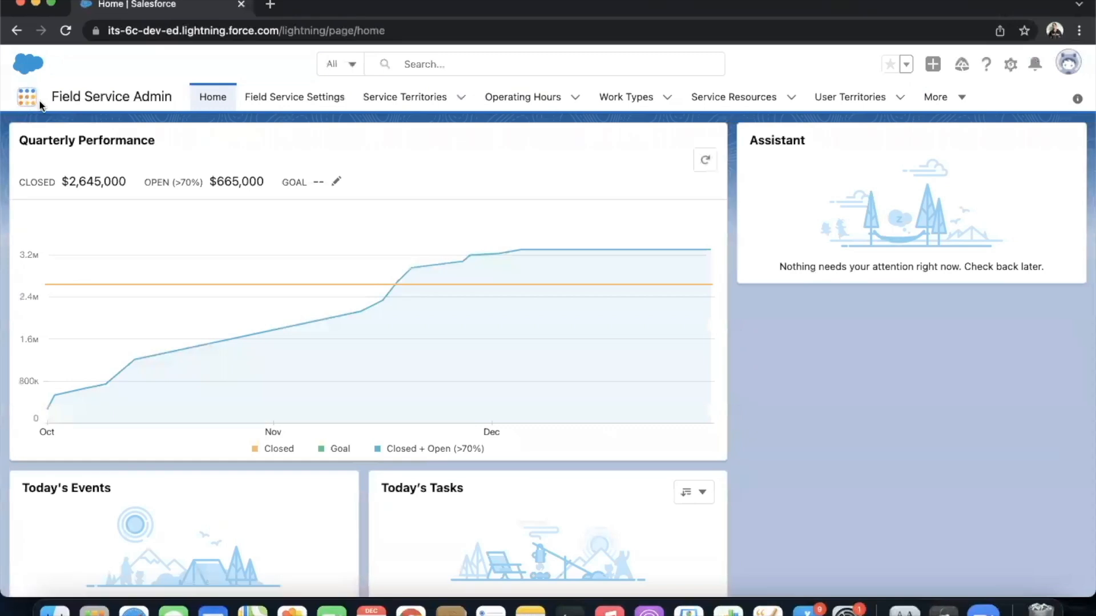
type("field")
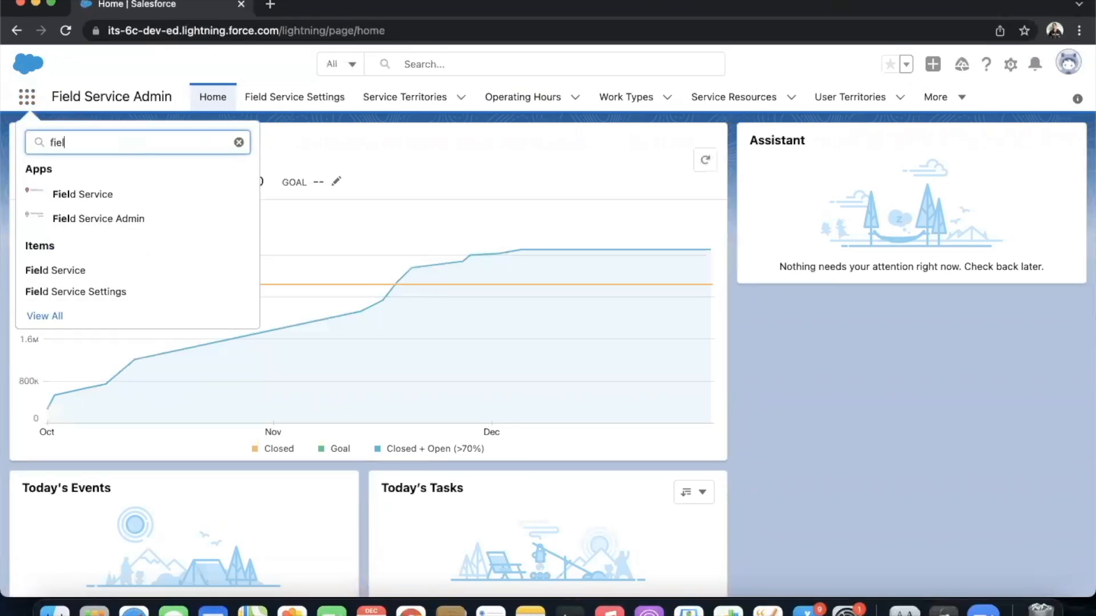
left_click(88, 193)
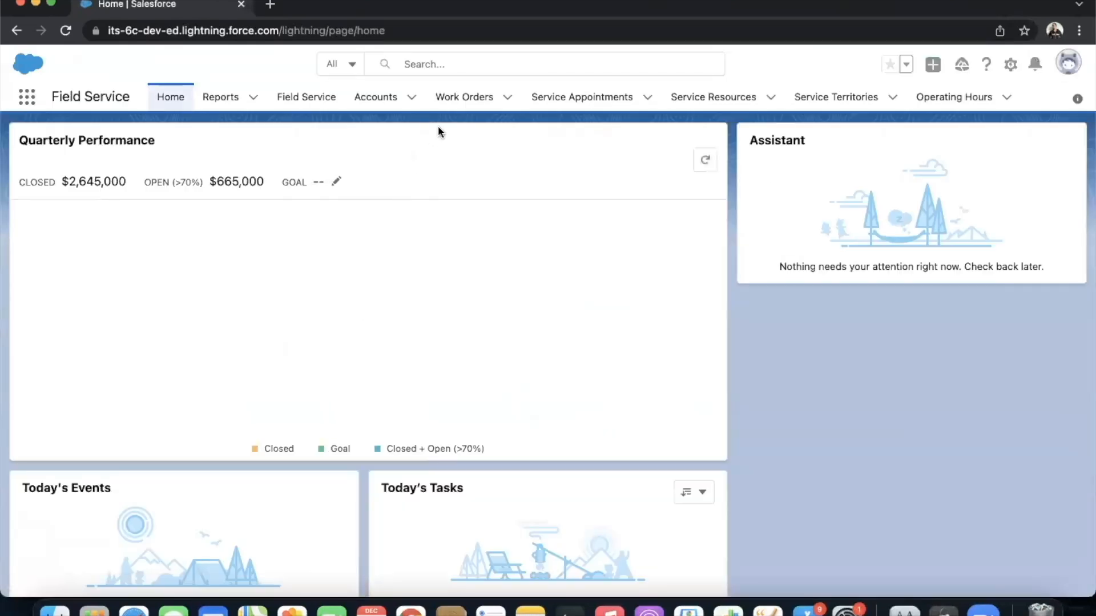
left_click(463, 103)
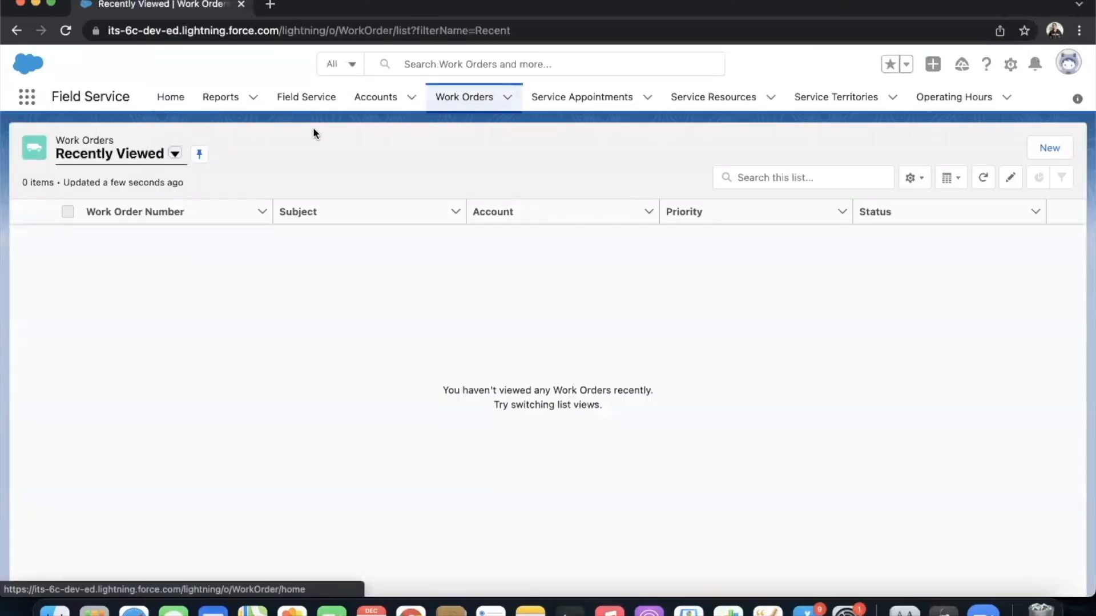
left_click(92, 160)
left_click(106, 202)
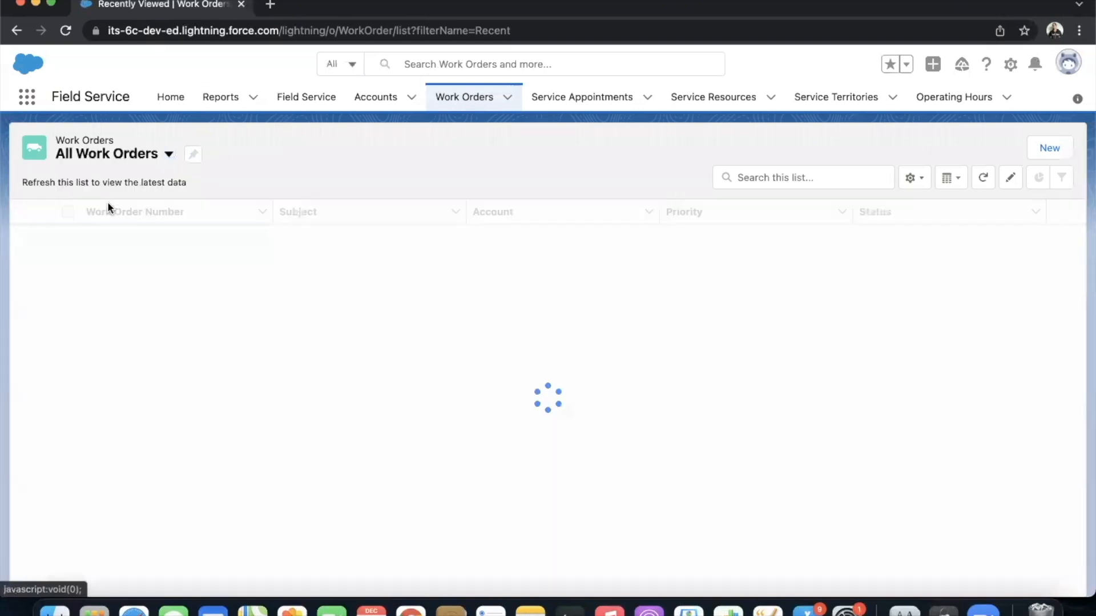
Create and save a new work order with the subject "Need Assistance".
left_click(1039, 162)
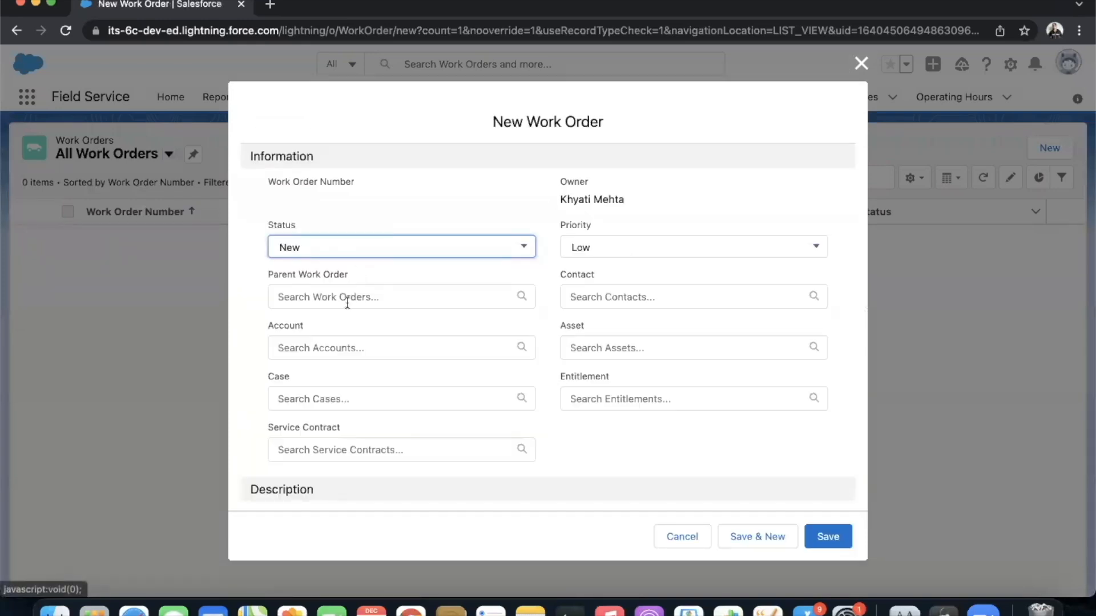
scroll(397, 388, "down", 3)
left_click(397, 388)
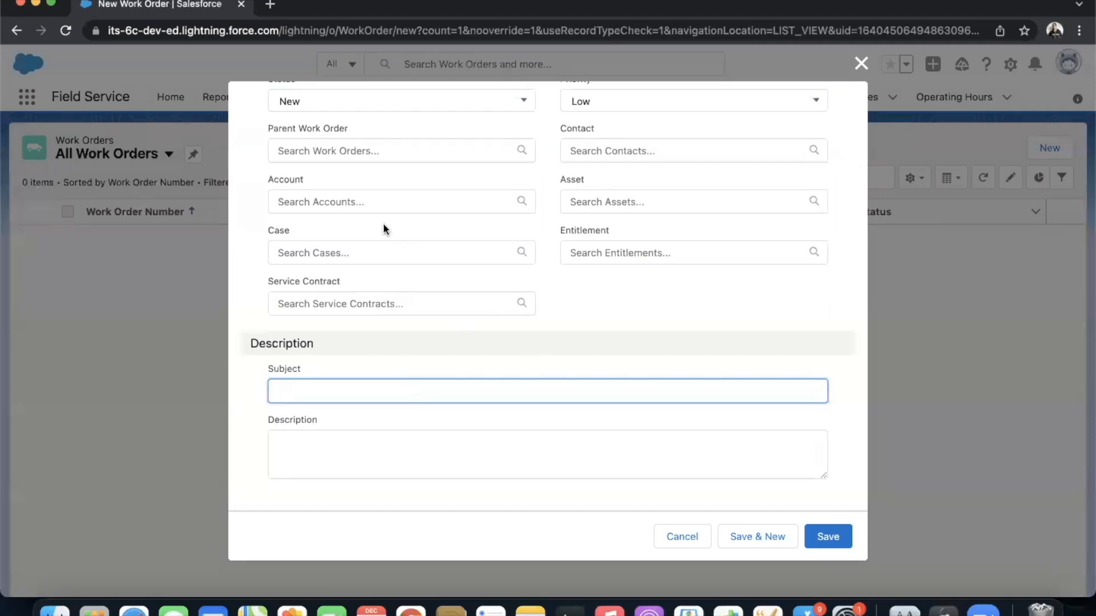
left_click(367, 253)
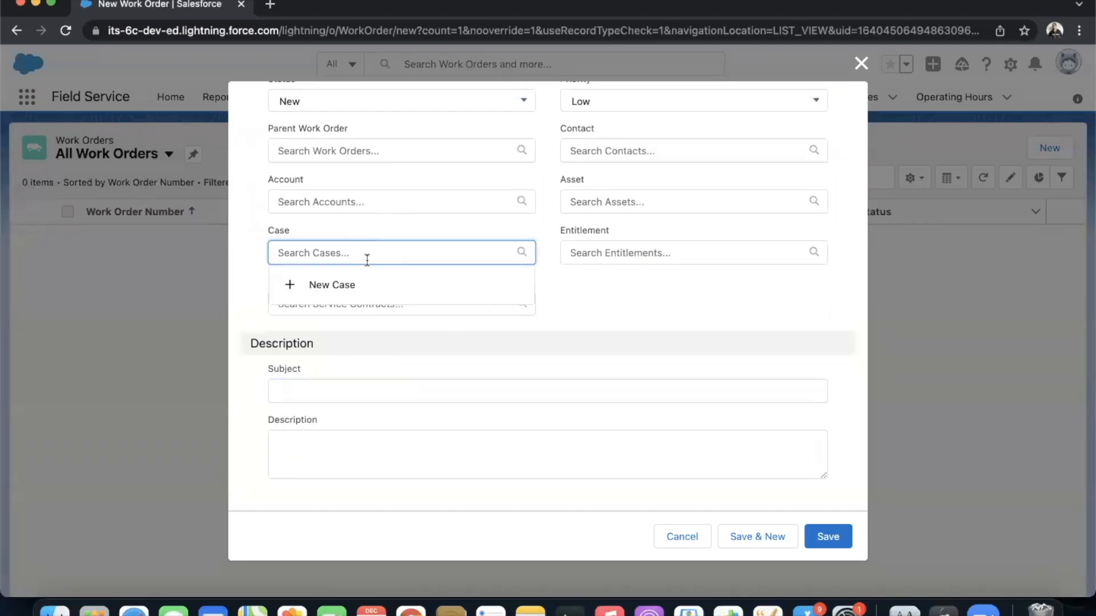
left_click(374, 385)
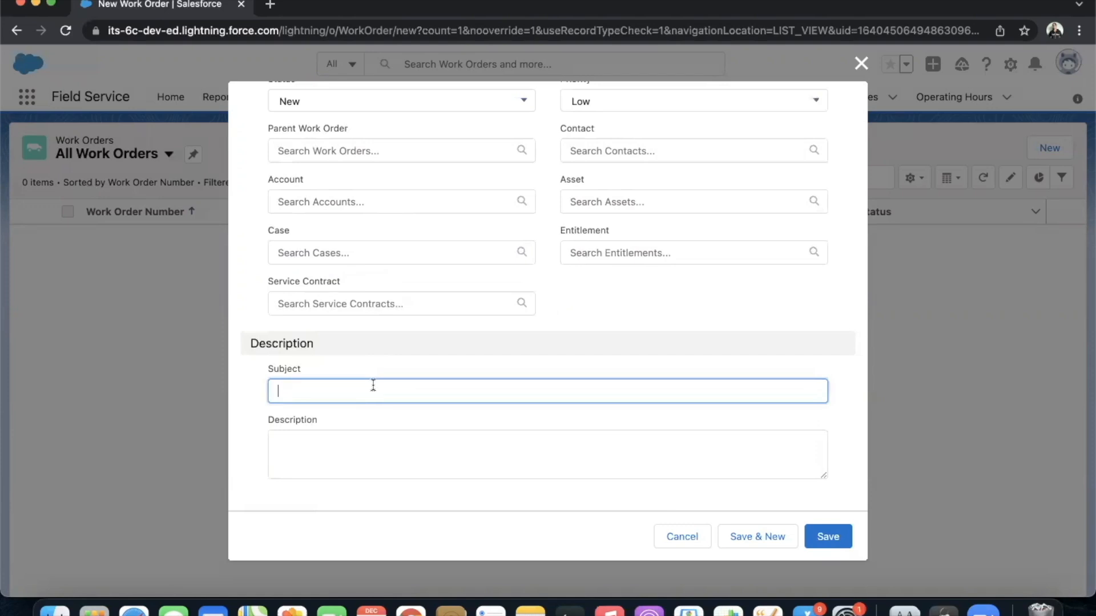
type("Need Assistance")
left_click(836, 539)
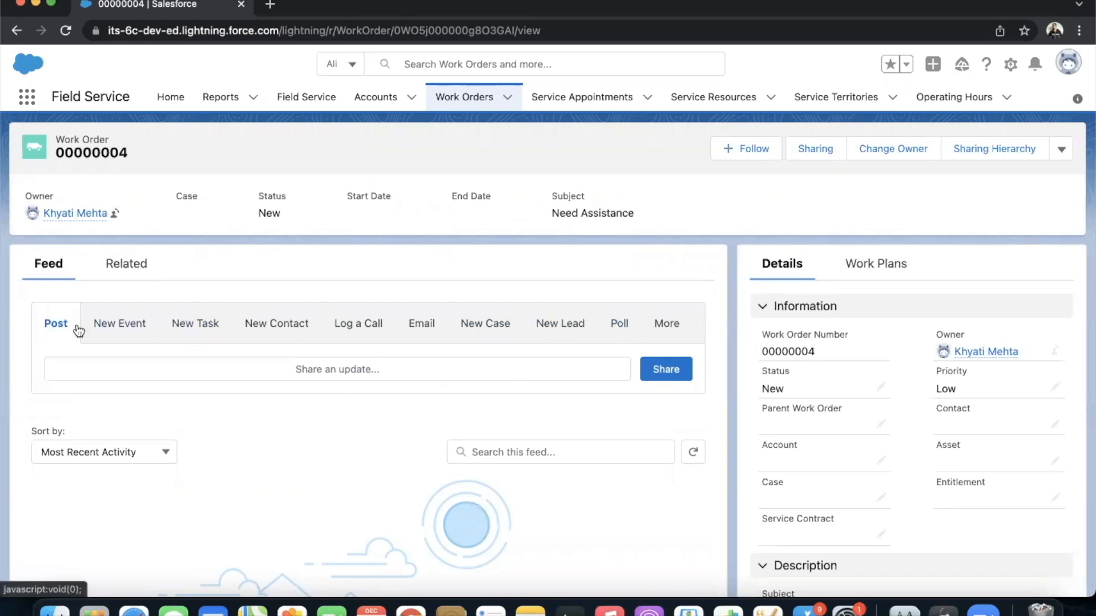
Review the new work order's related lists and the actions available in its feed, including the additional ones.
left_click(112, 268)
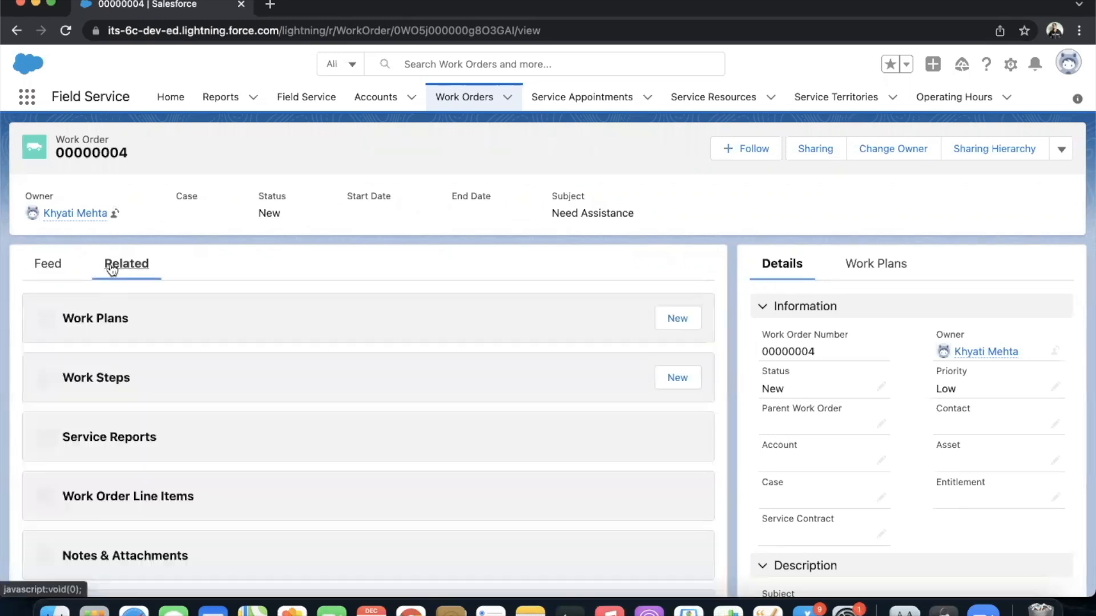
scroll(292, 433, "down", 4)
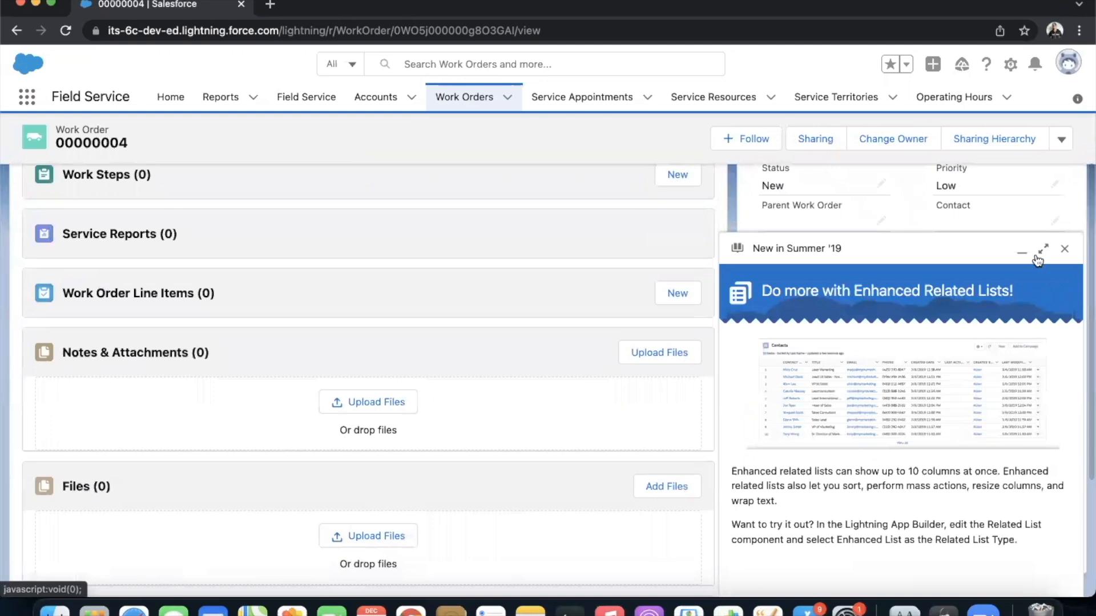
left_click(1065, 249)
scroll(533, 337, "up", 5)
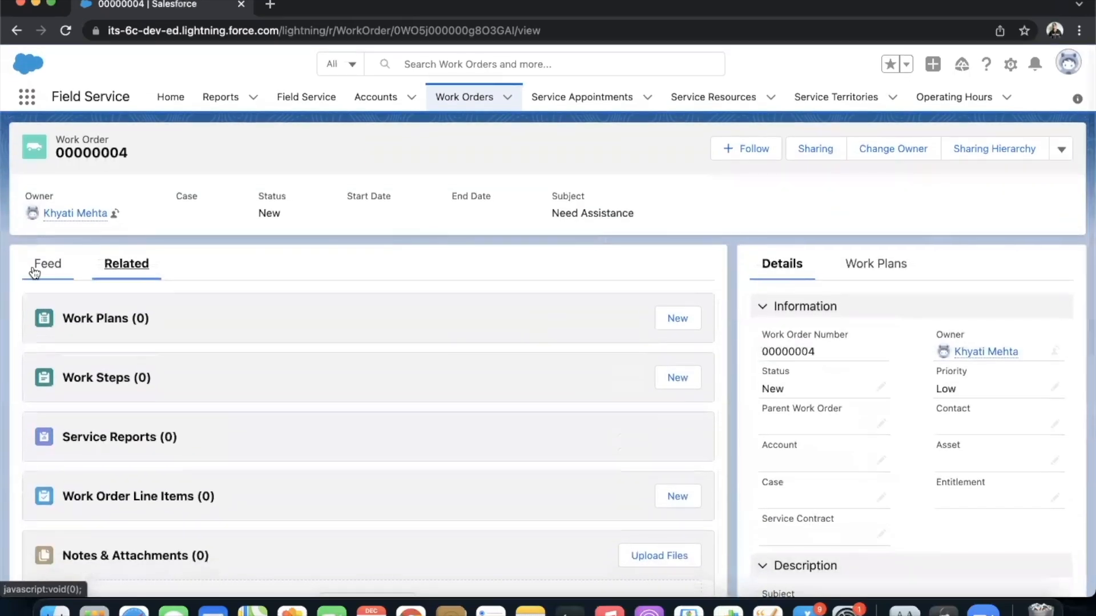
left_click(39, 266)
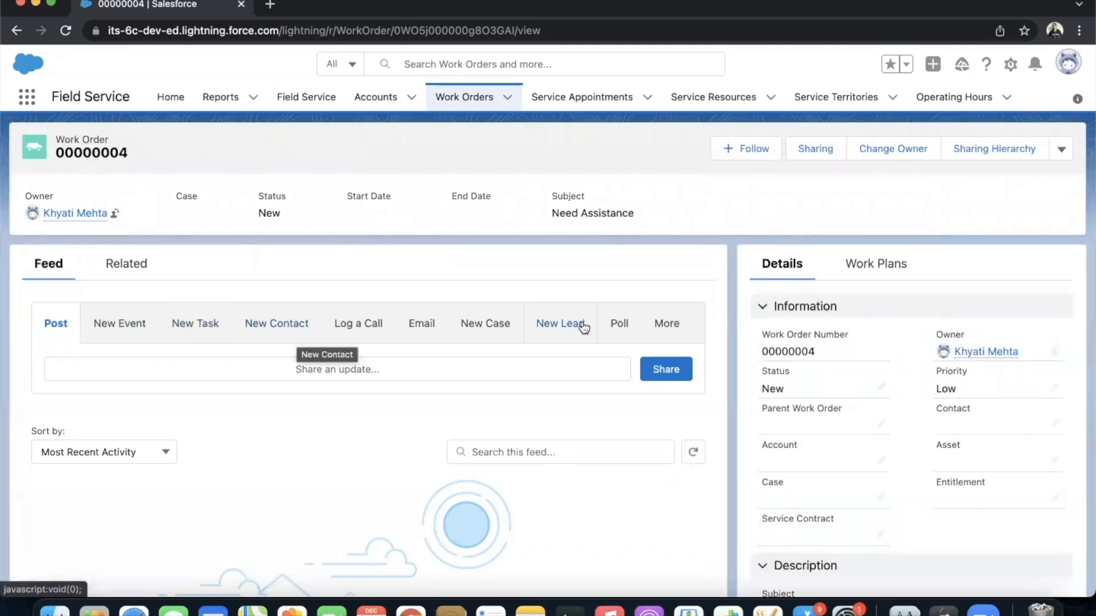
left_click(659, 326)
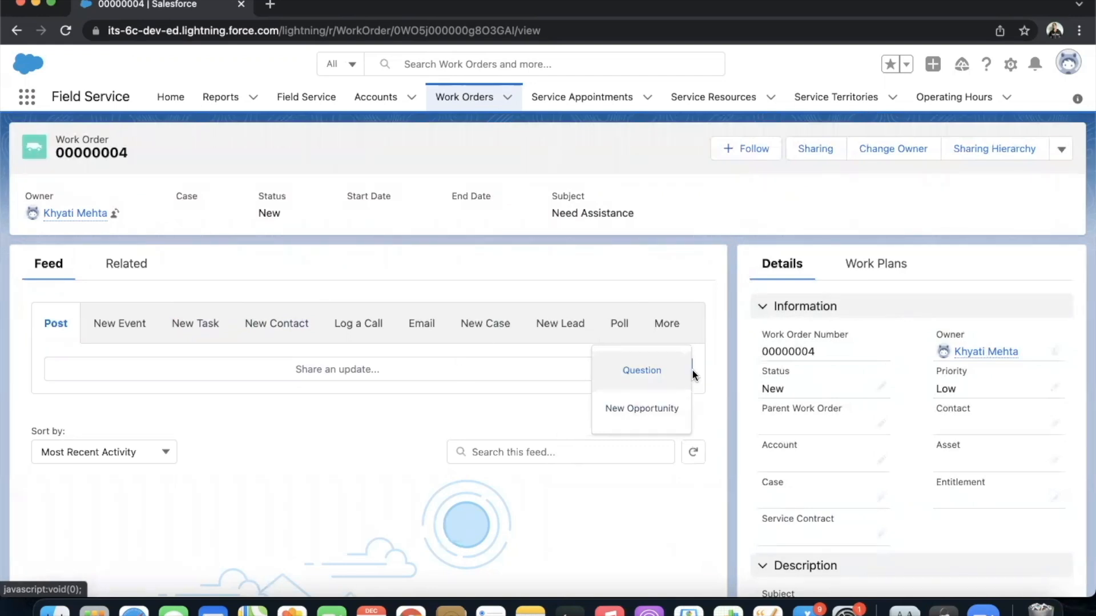
Open Setup in a separate browser tab and find and open the Work Order object in Object Manager.
left_click(1011, 64)
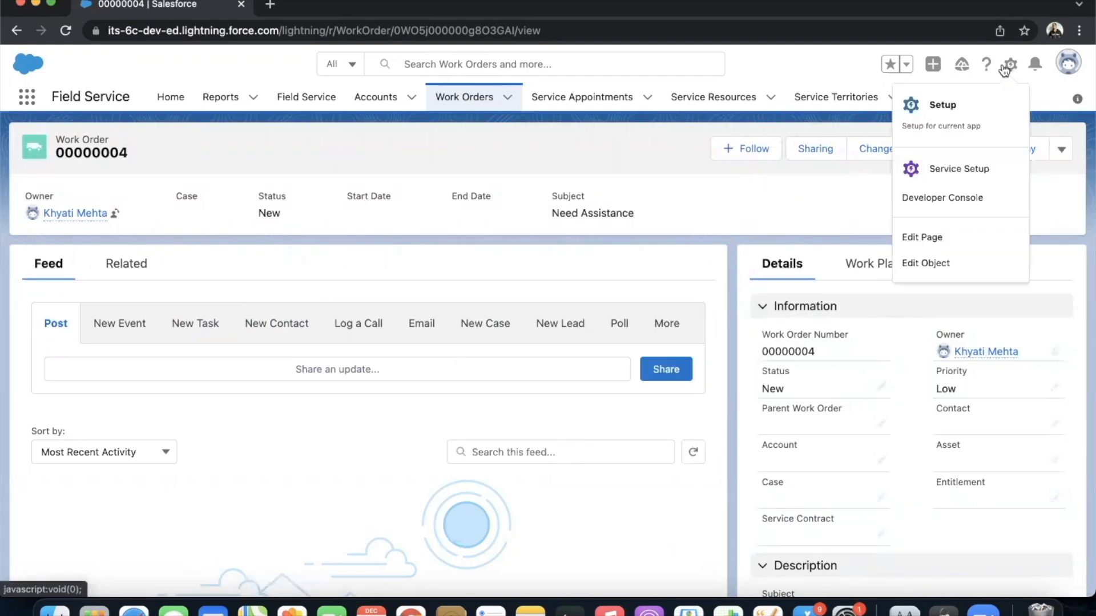
left_click(977, 122)
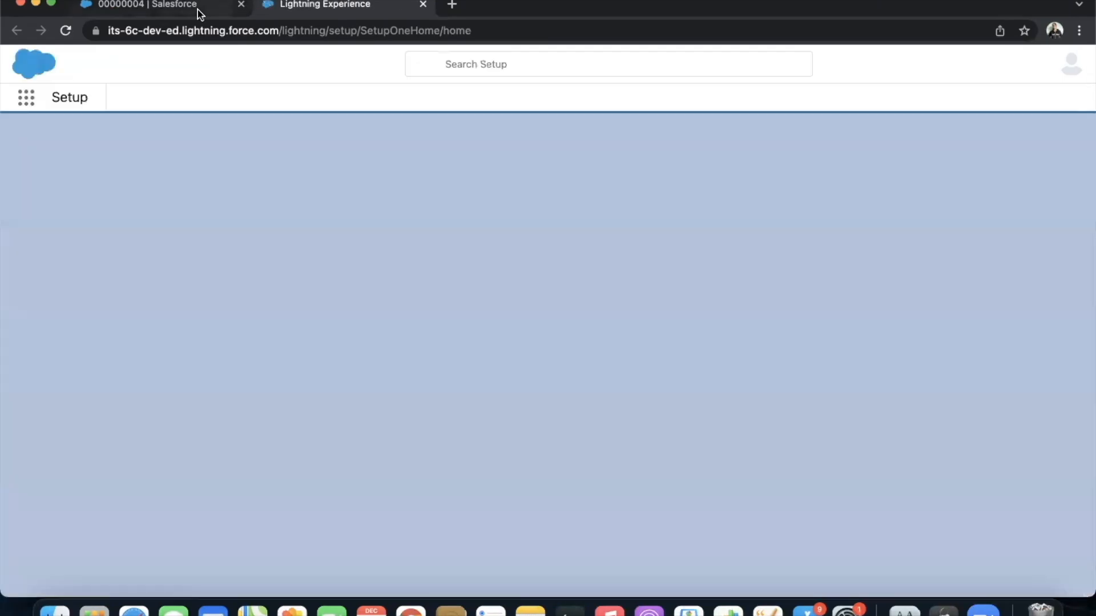
left_click(200, 14)
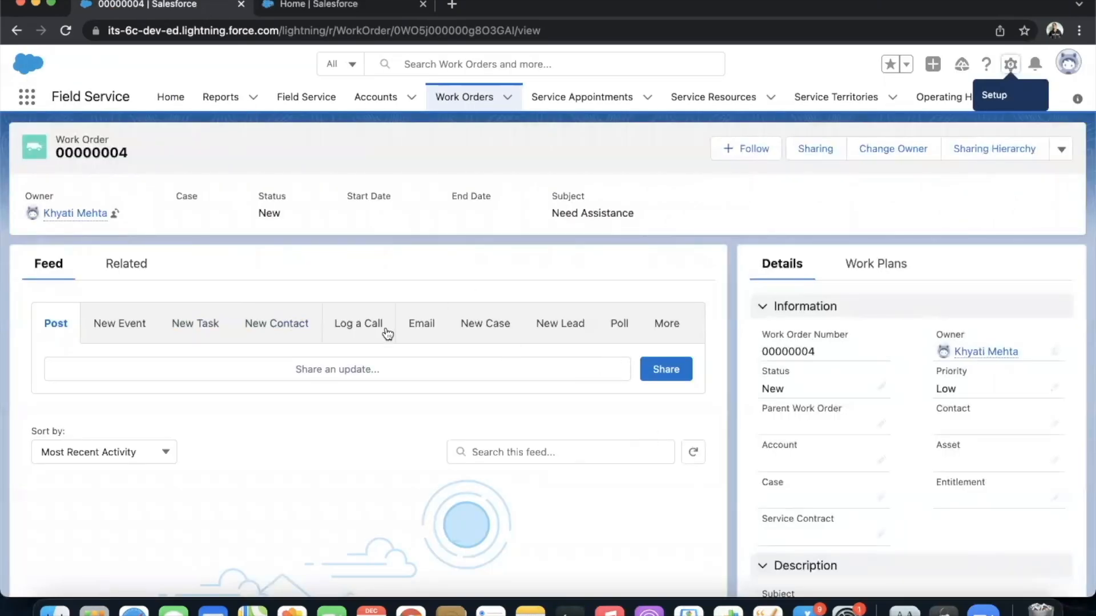
left_click(323, 4)
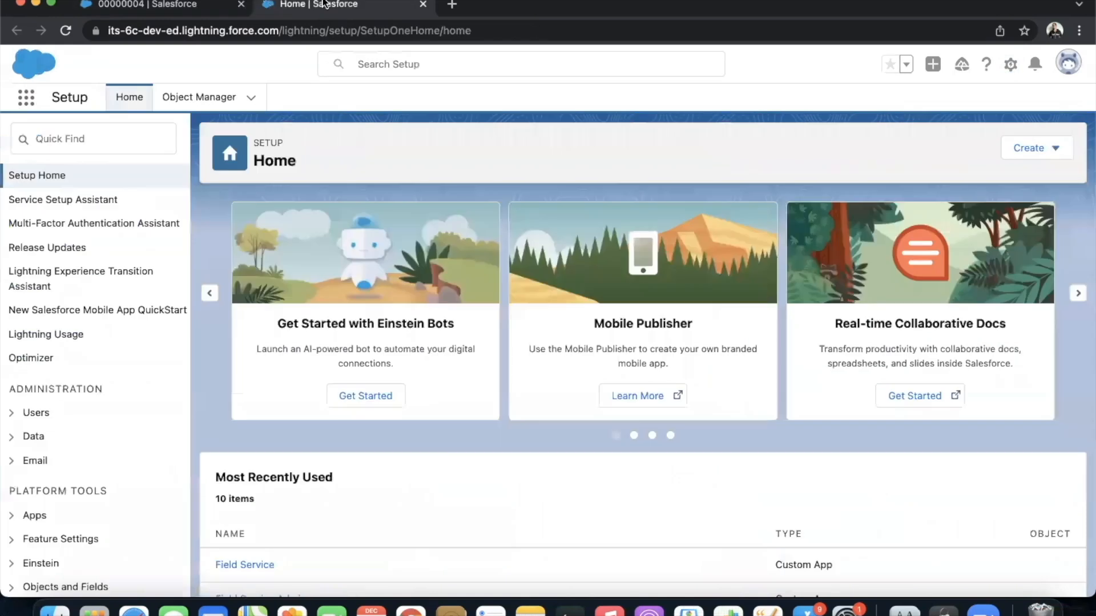
left_click(211, 102)
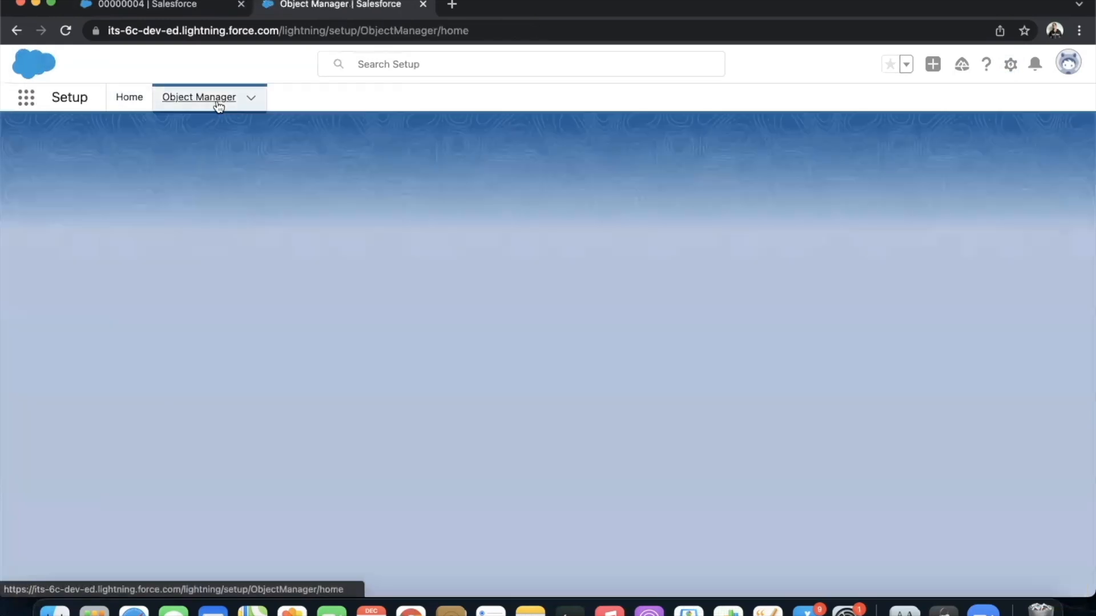
left_click(866, 147)
type("work")
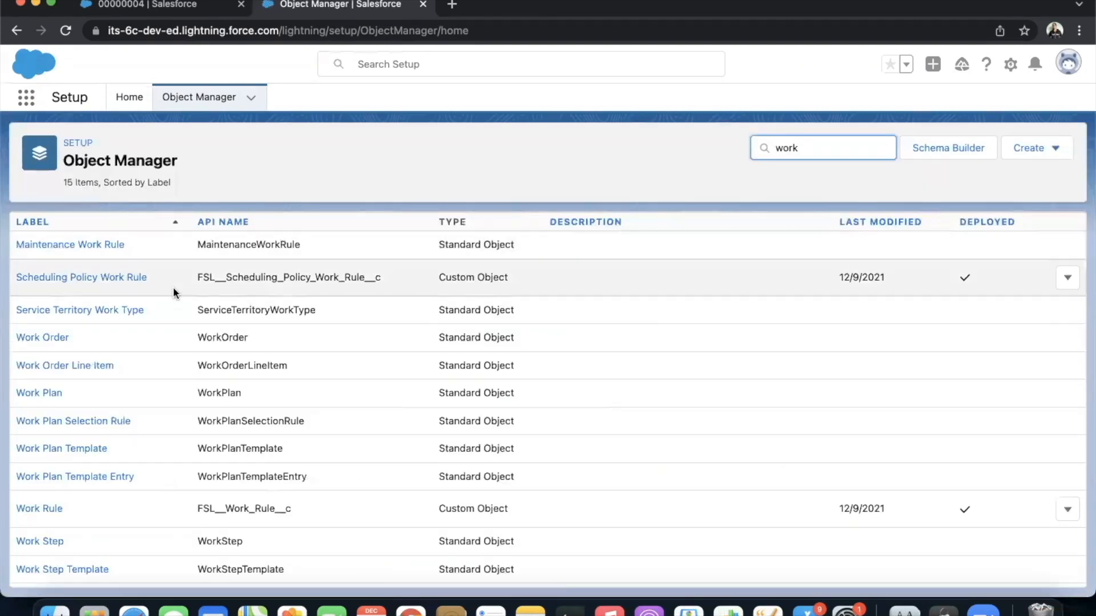
scroll(84, 507, "down", 2)
left_click(52, 257)
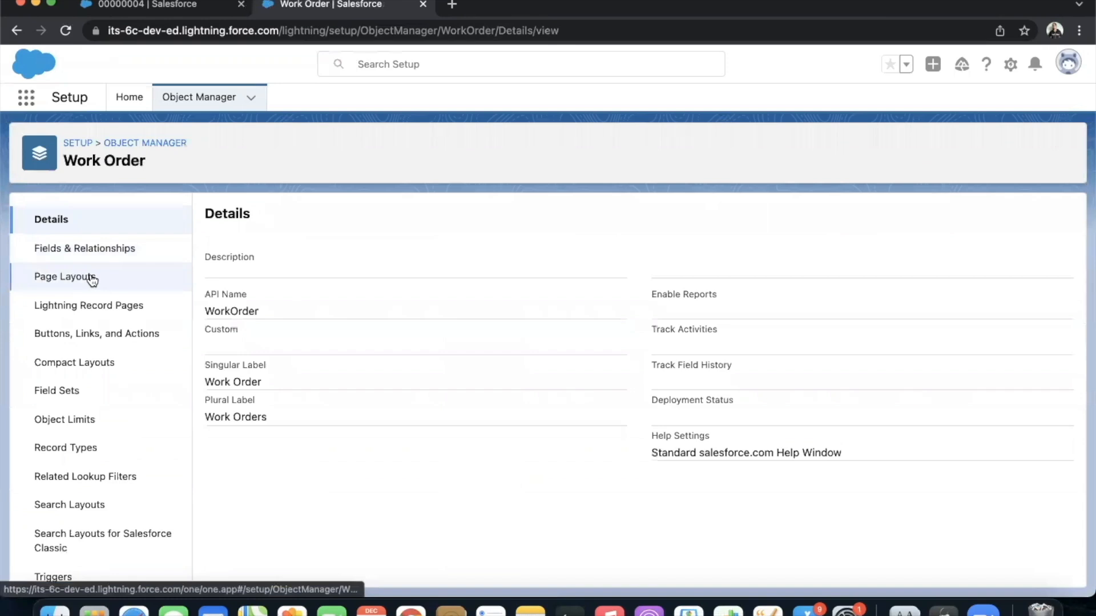
Add the Book Appointment and Candidates actions to the Work Order Layout's Salesforce Mobile and Lightning Experience Actions and save the layout.
left_click(92, 279)
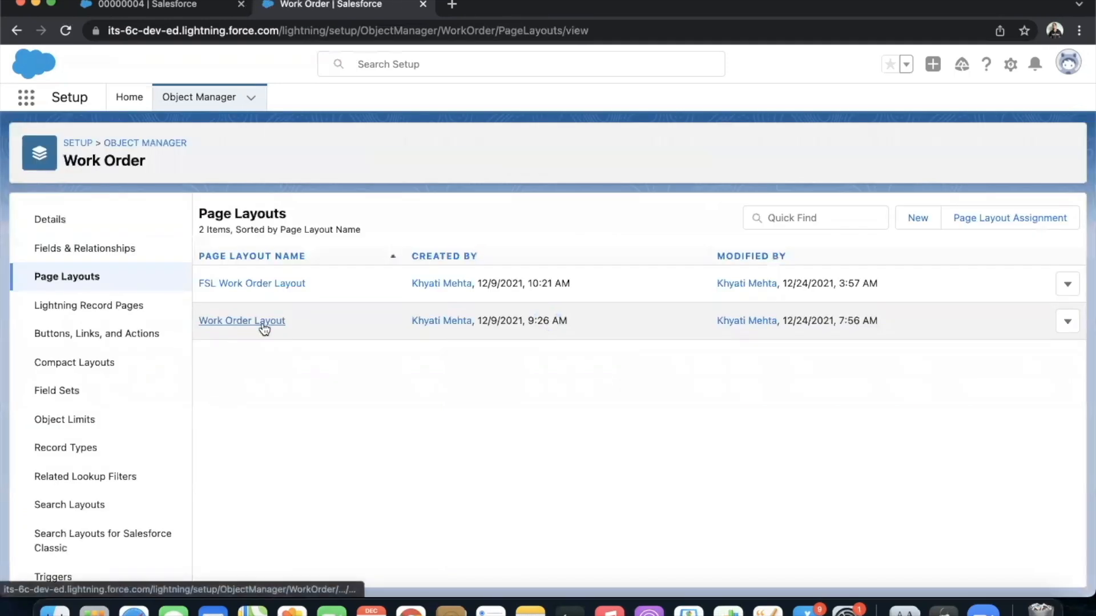
left_click(264, 322)
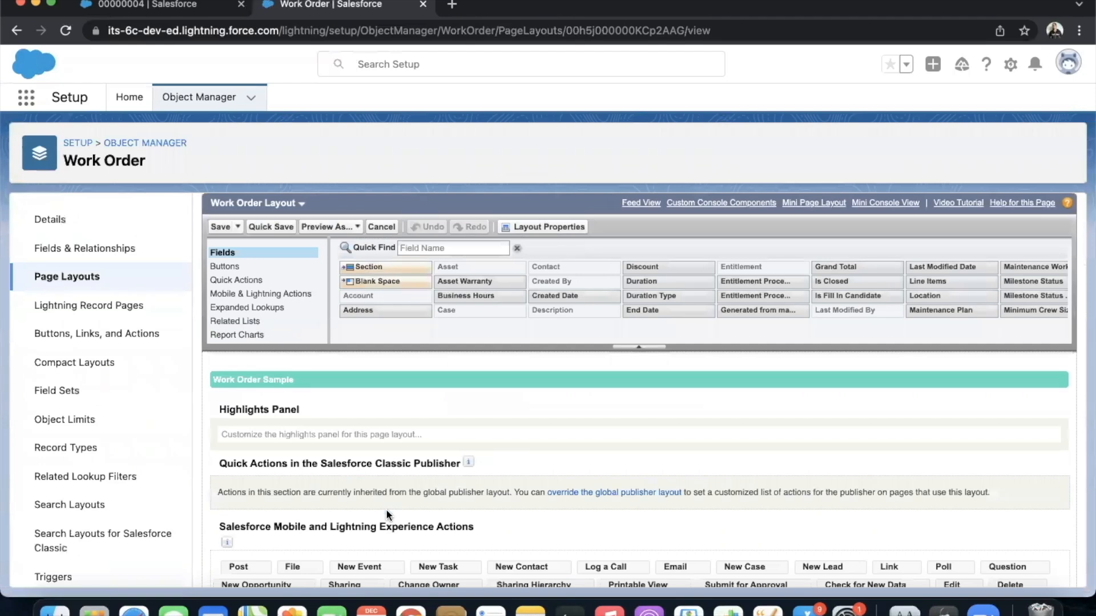
left_click(288, 296)
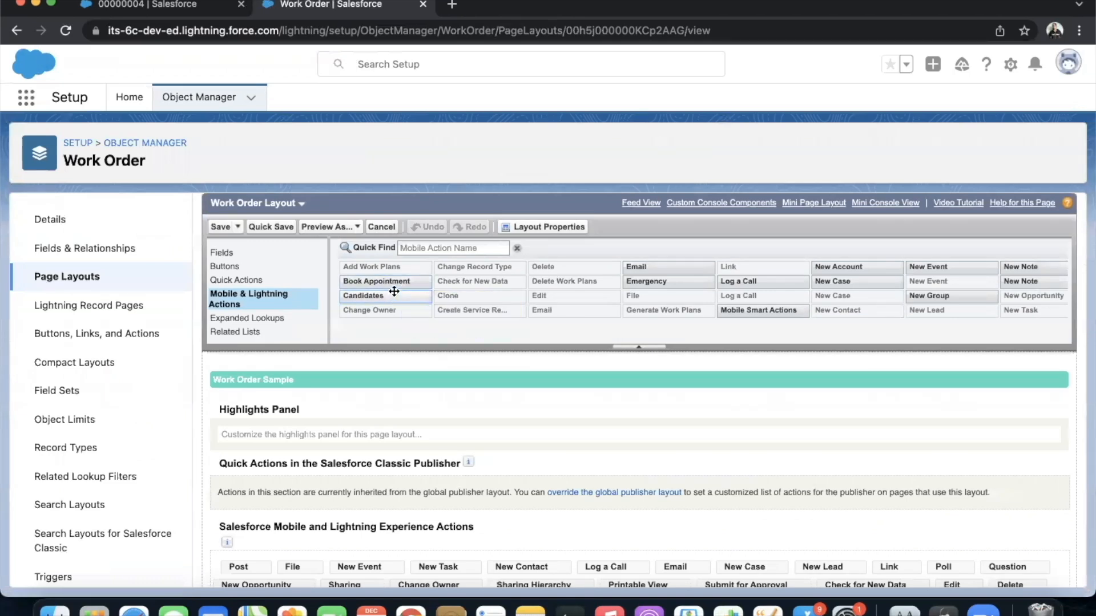
left_click_drag(394, 282, 478, 550)
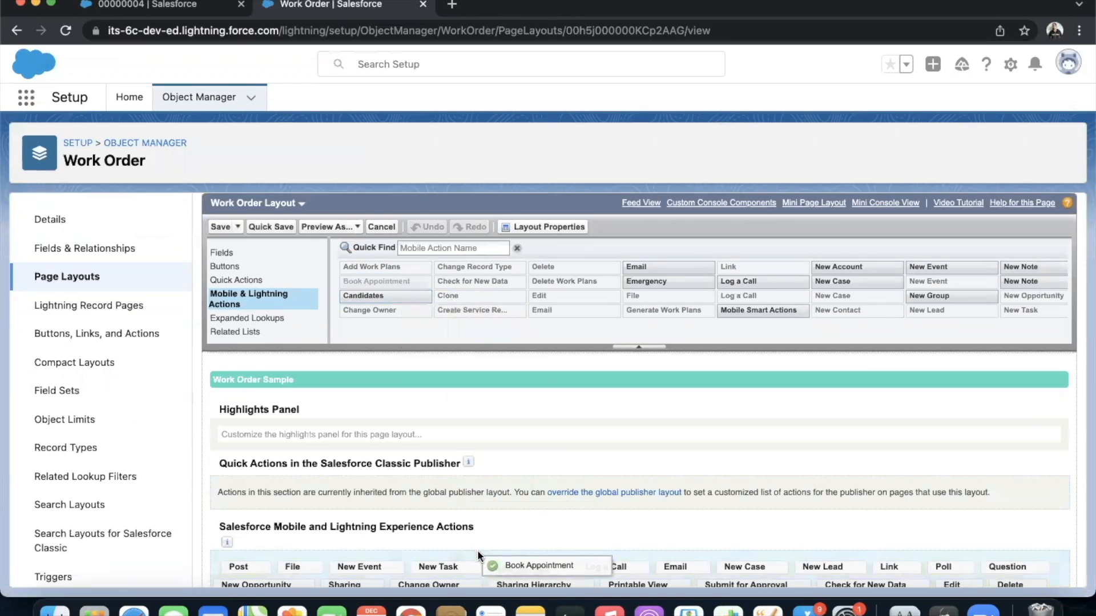
left_click_drag(414, 299, 510, 551)
left_click(219, 227)
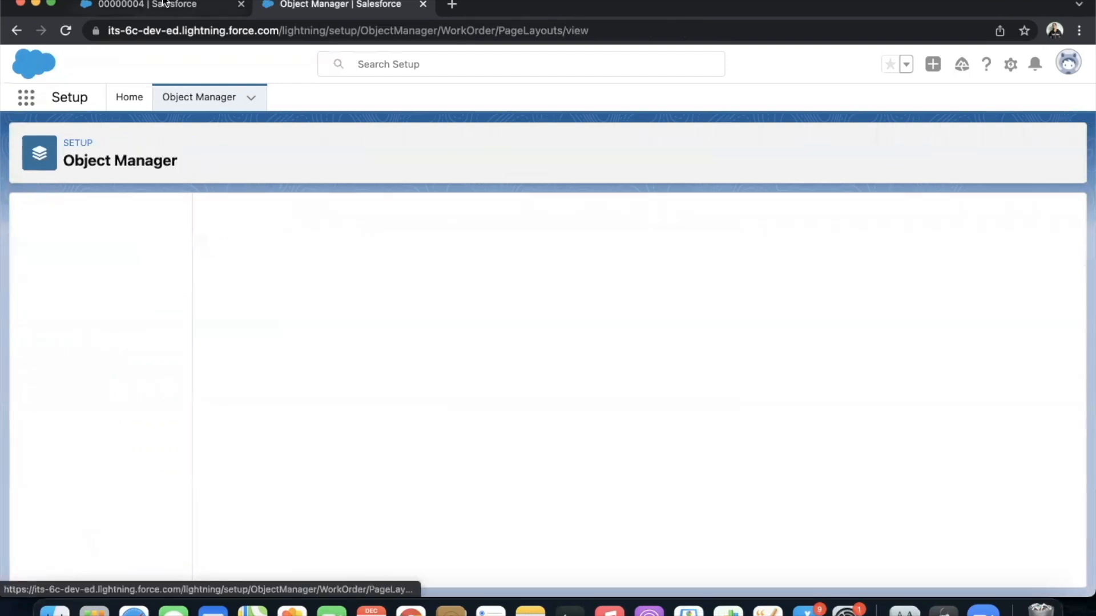
Return to the "Need Assistance" work order, reload its page and open the Book Appointment action in the feed.
left_click(164, 4)
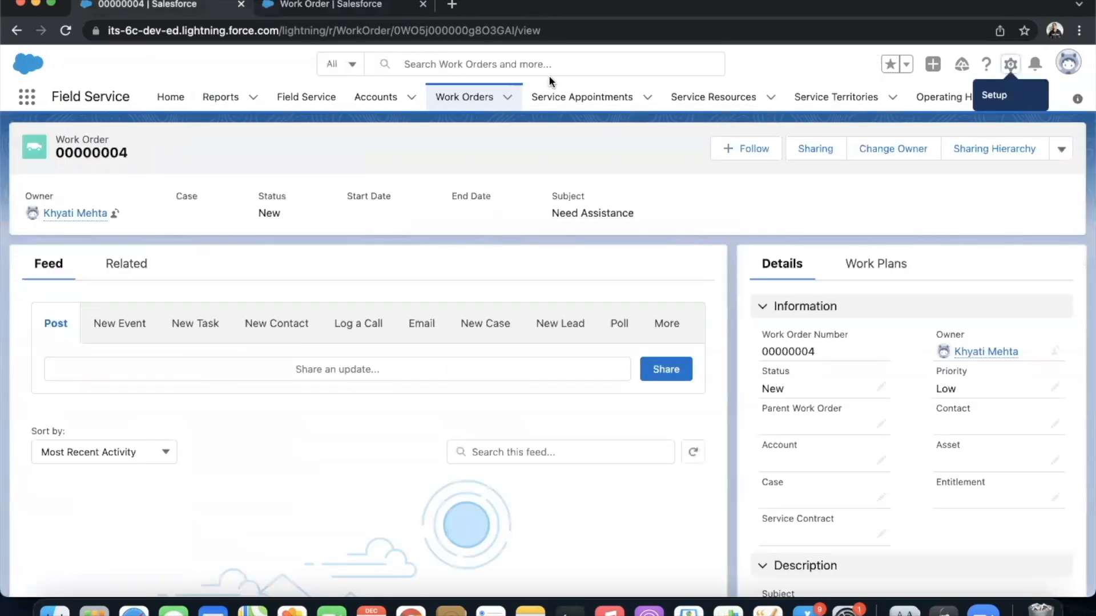
left_click(65, 30)
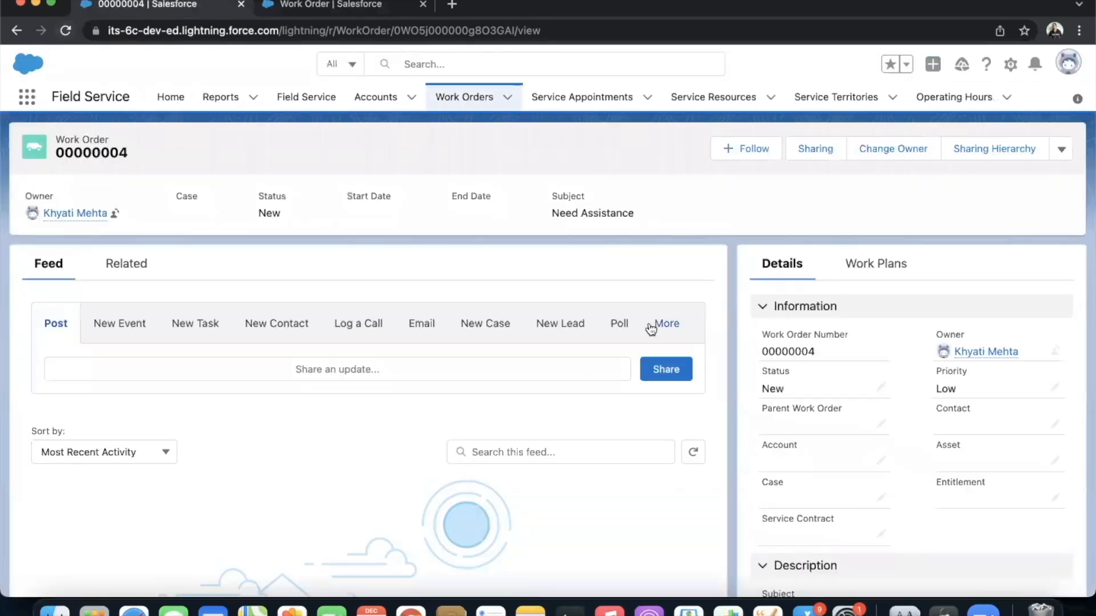
left_click(651, 329)
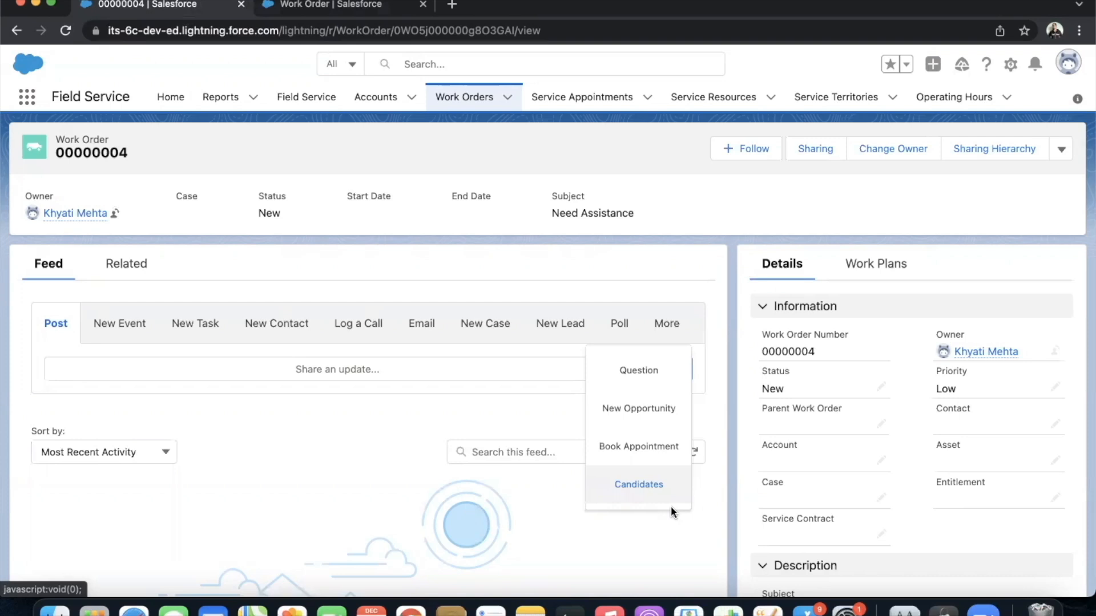
left_click(661, 459)
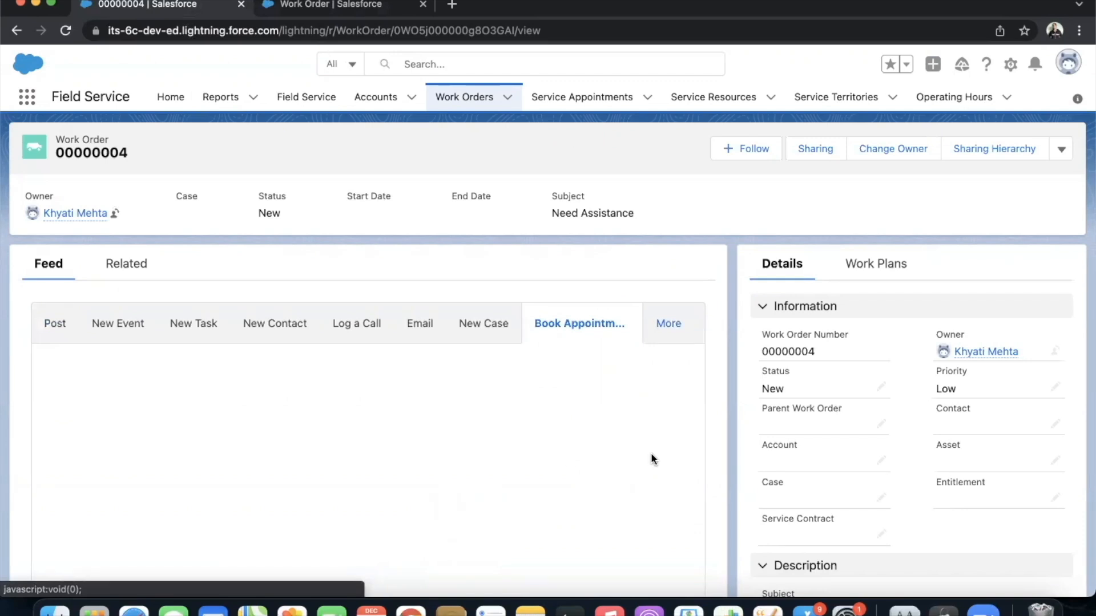
scroll(470, 465, "down", 1)
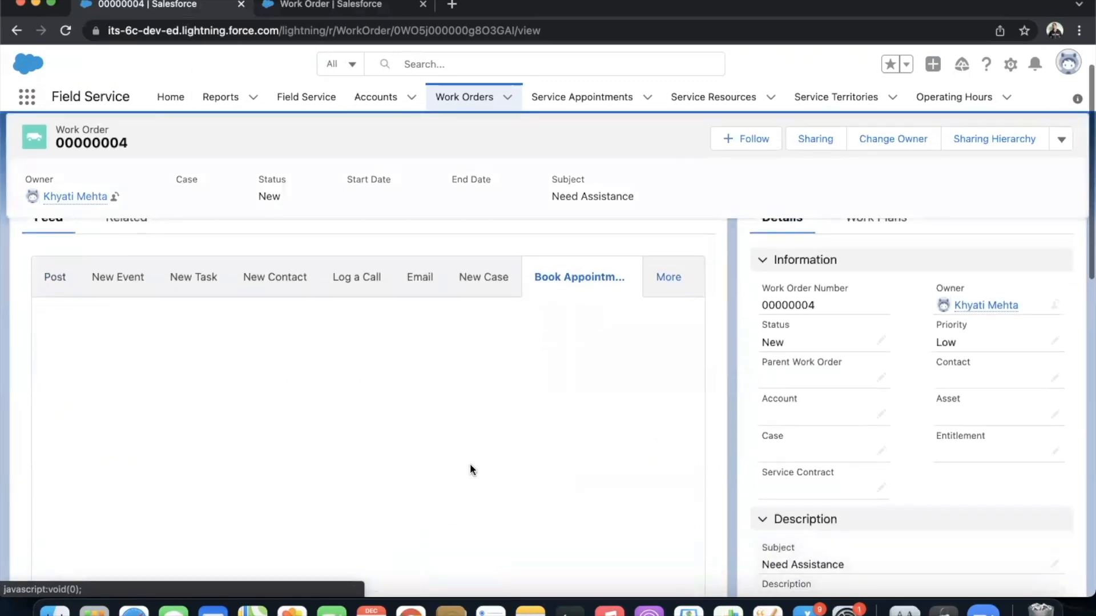
Show more booking options and set Earliest Start Permitted to Dec 26, 2021 and Due Date to Dec 31, 2021.
scroll(471, 463, "down", 3)
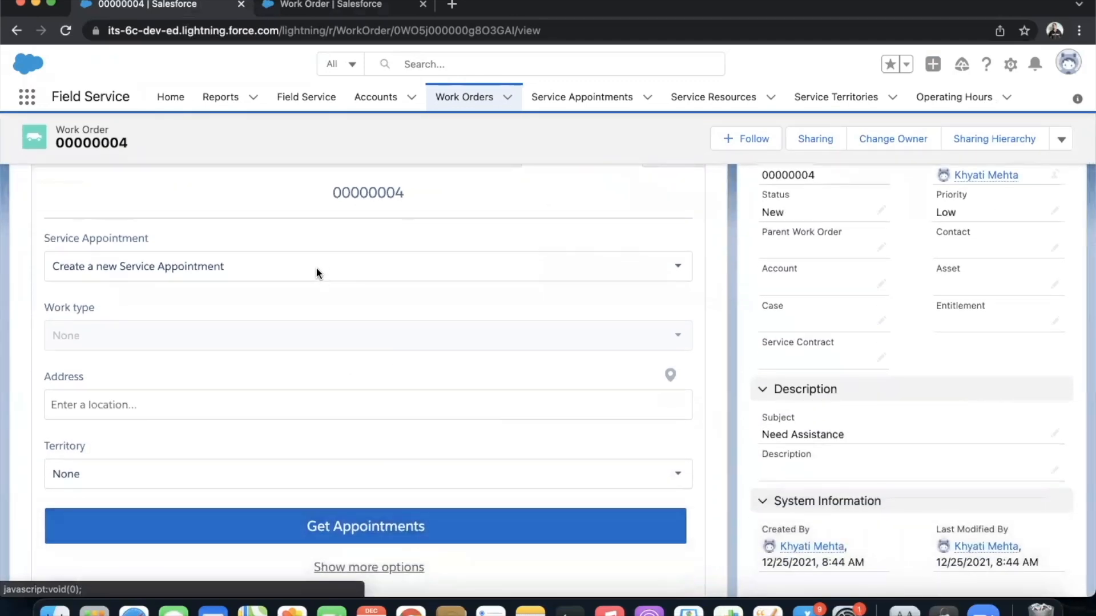
scroll(329, 308, "up", 2)
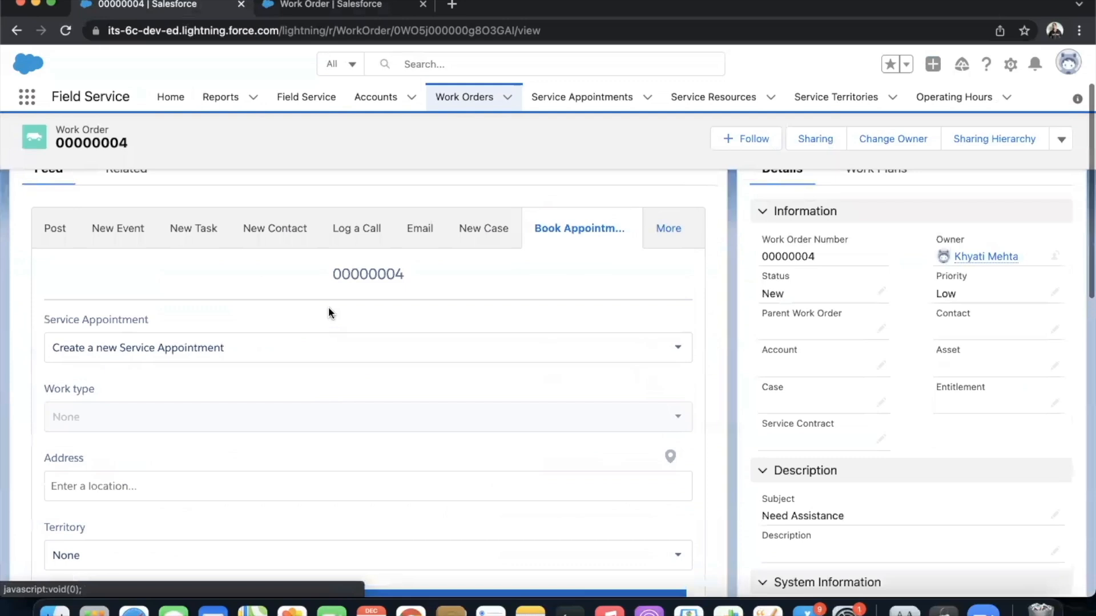
scroll(329, 308, "down", 2)
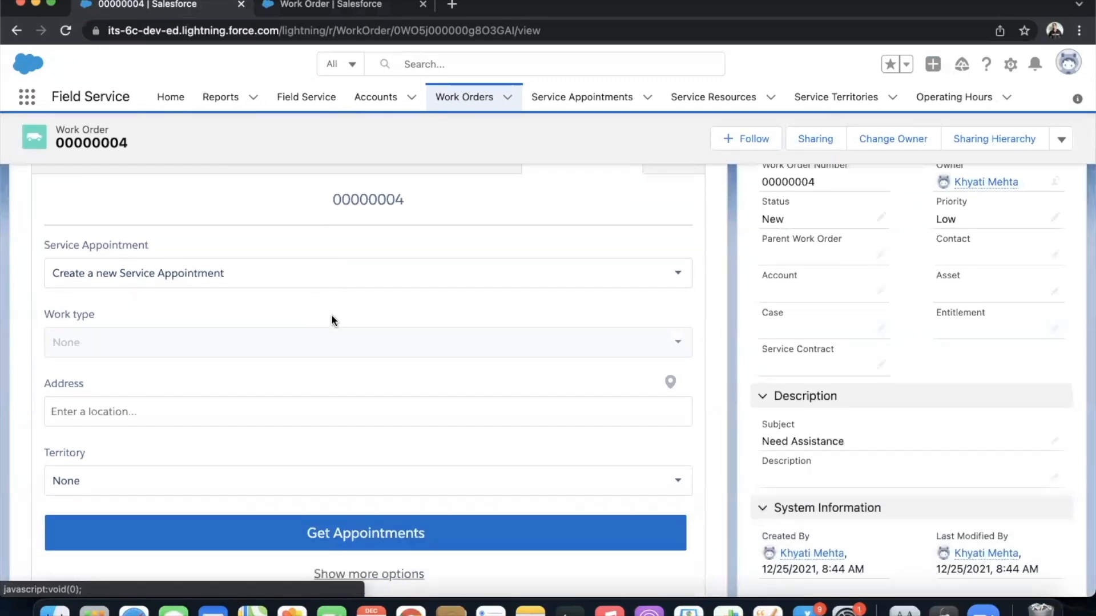
scroll(324, 415, "down", 2)
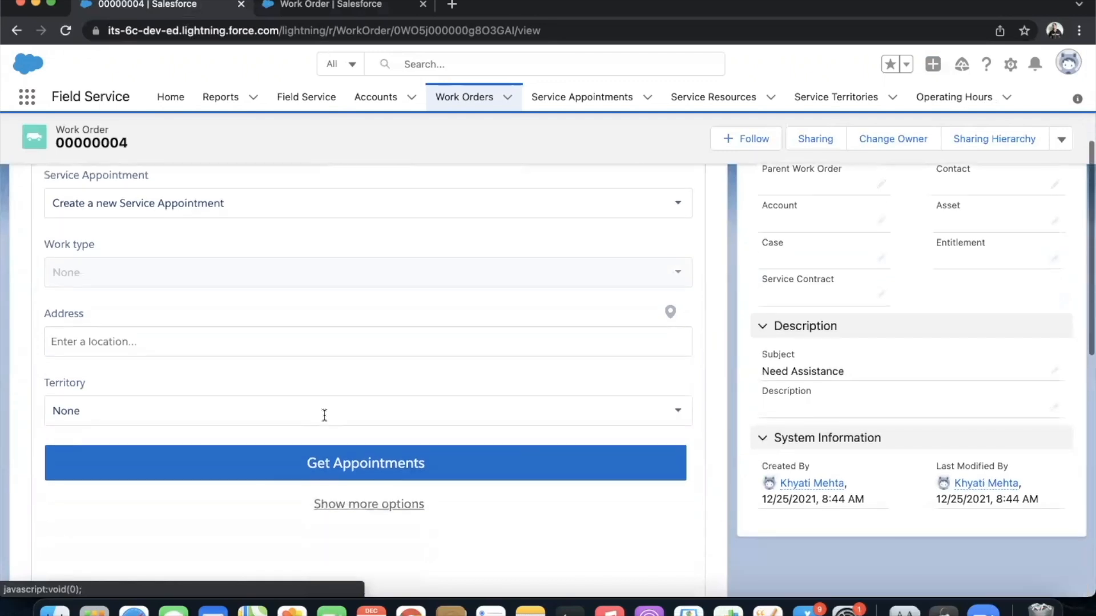
left_click(365, 501)
scroll(365, 499, "down", 1)
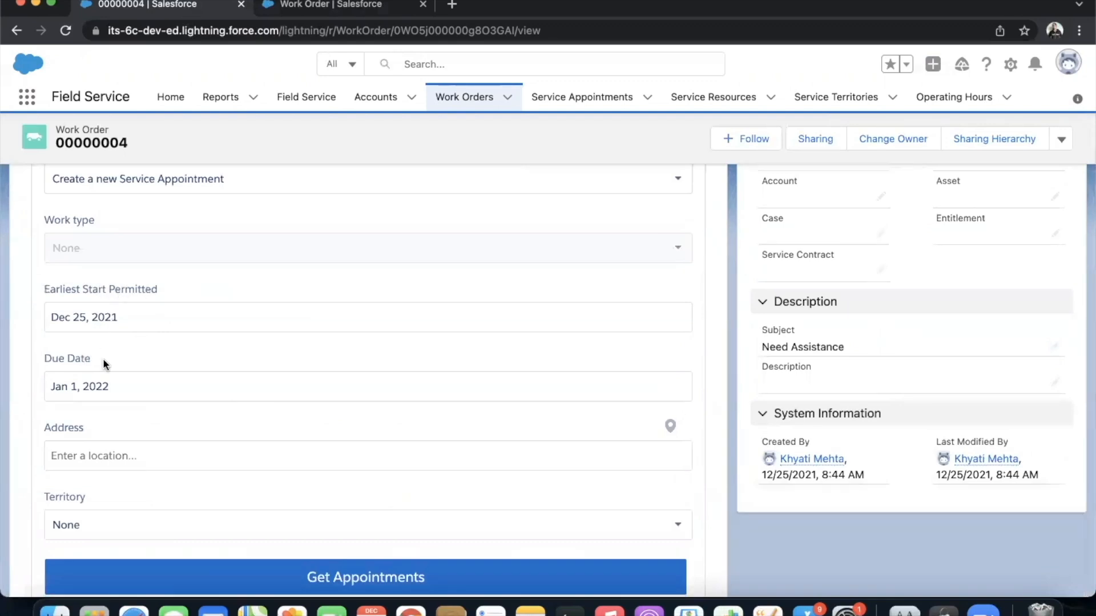
left_click(143, 311)
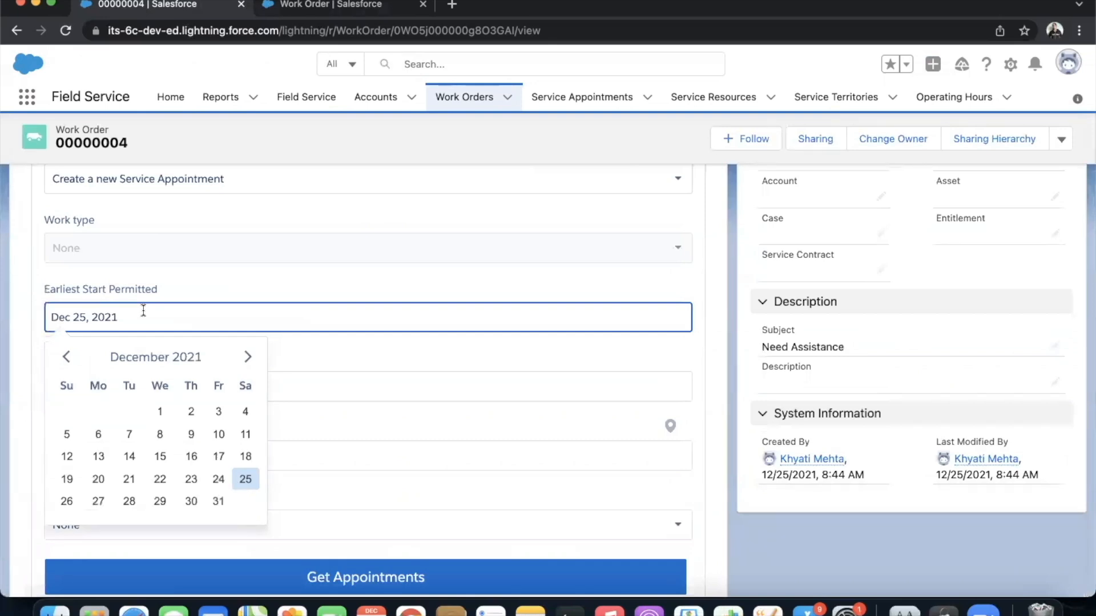
left_click(67, 501)
left_click(154, 383)
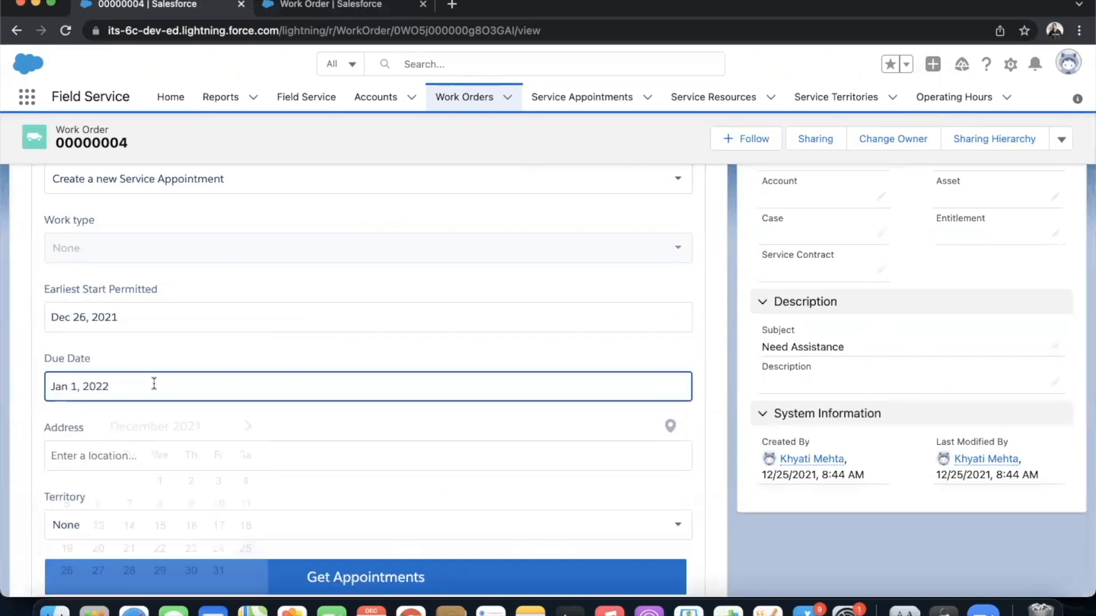
left_click(219, 571)
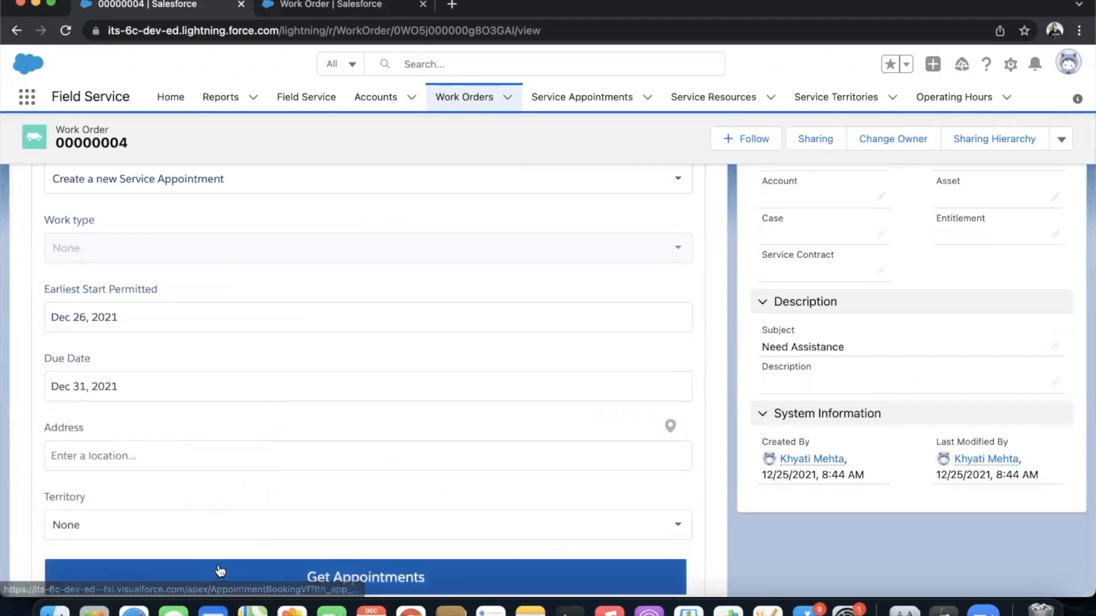
Select London as the territory and get the available appointments for a new service appointment.
left_click(261, 457)
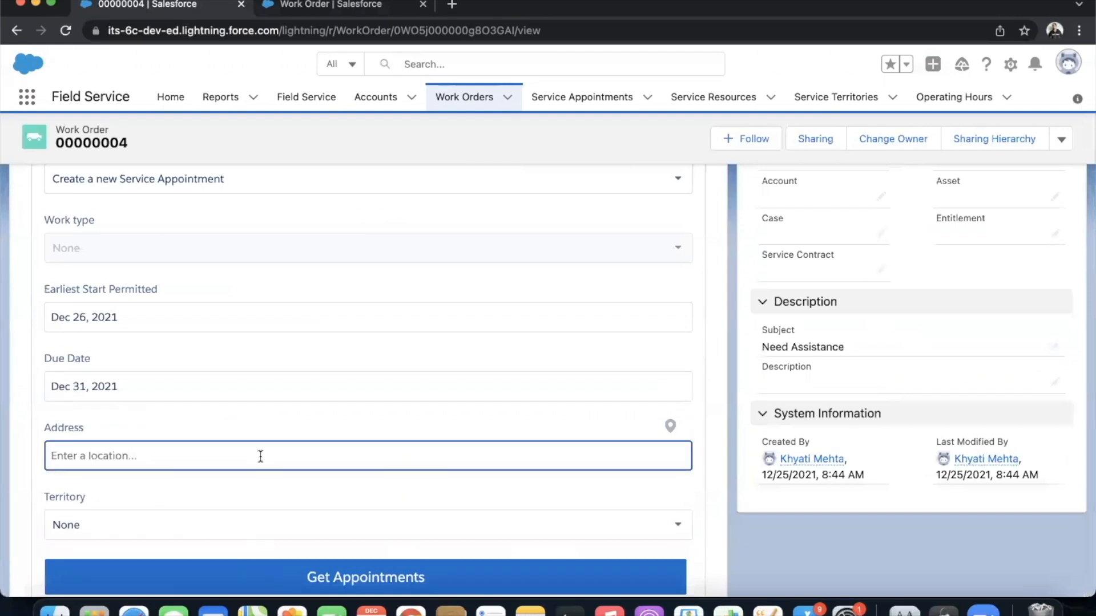
left_click(185, 524)
left_click(188, 543)
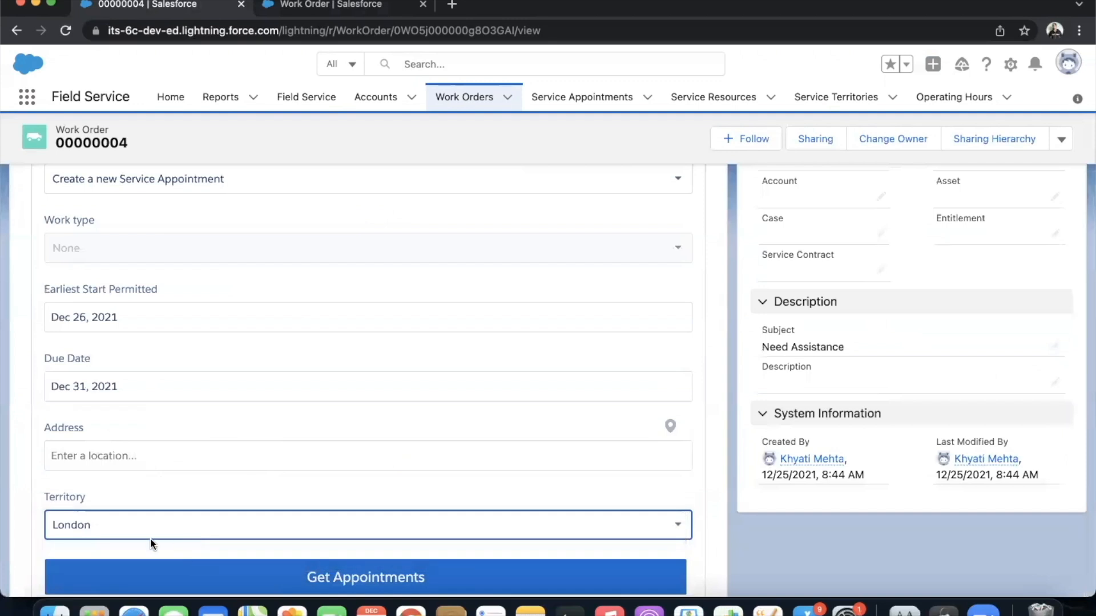
left_click(381, 578)
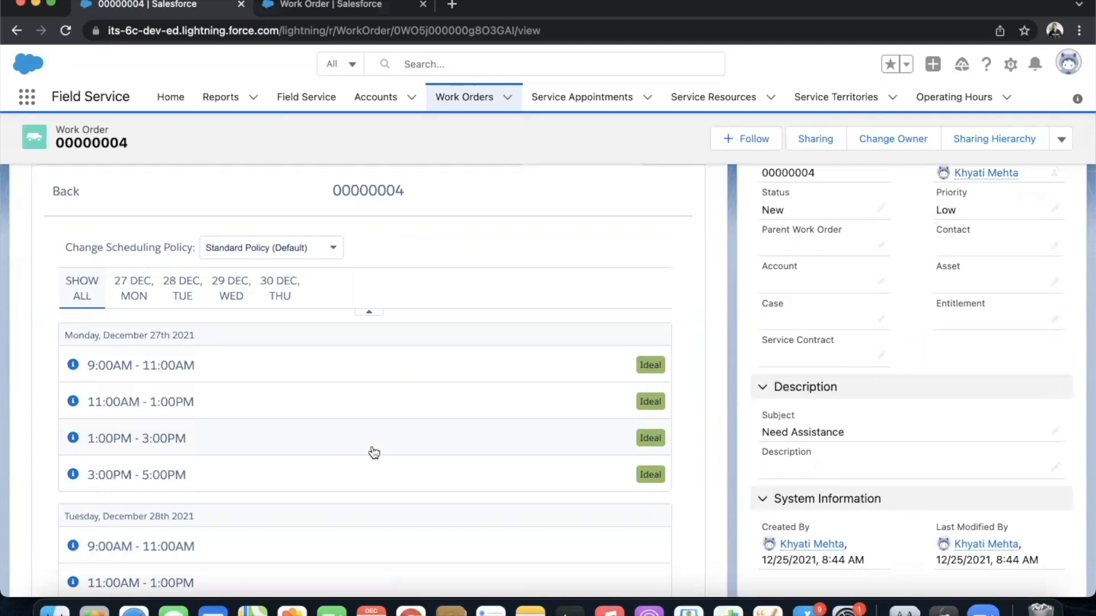
Review the offered time slots and book the 9:00AM - 11:00AM slot on Monday, December 27th 2021.
scroll(374, 453, "down", 2)
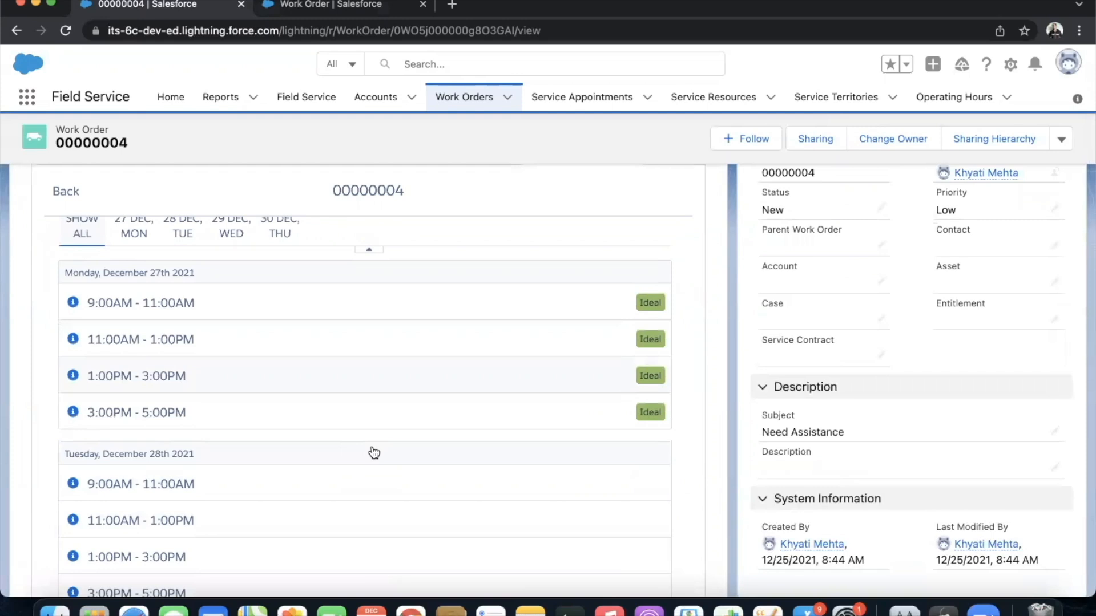
scroll(374, 452, "up", 2)
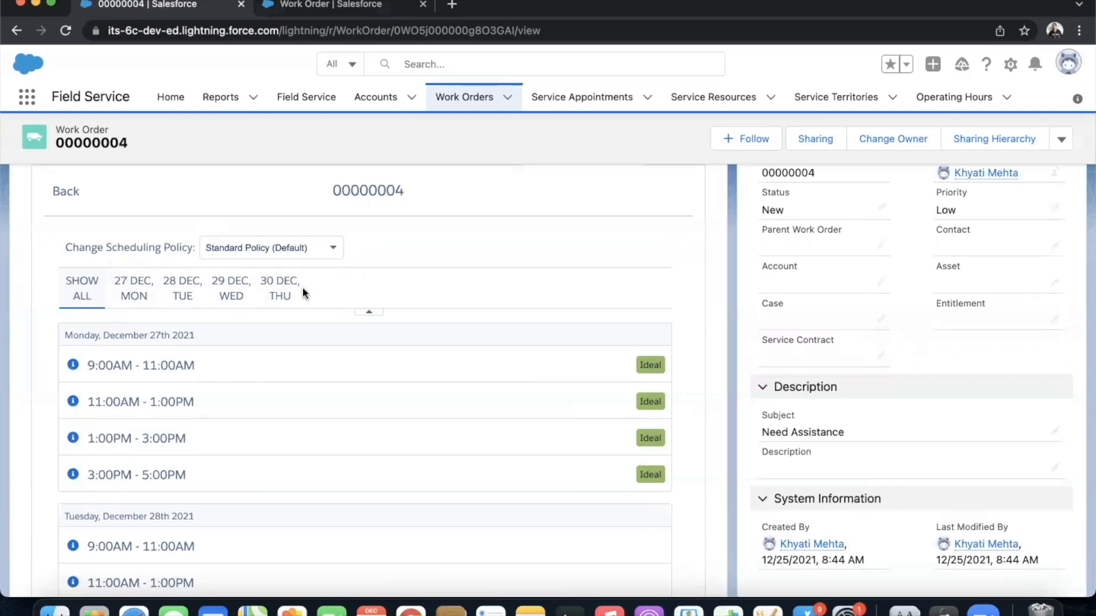
scroll(303, 293, "down", 2)
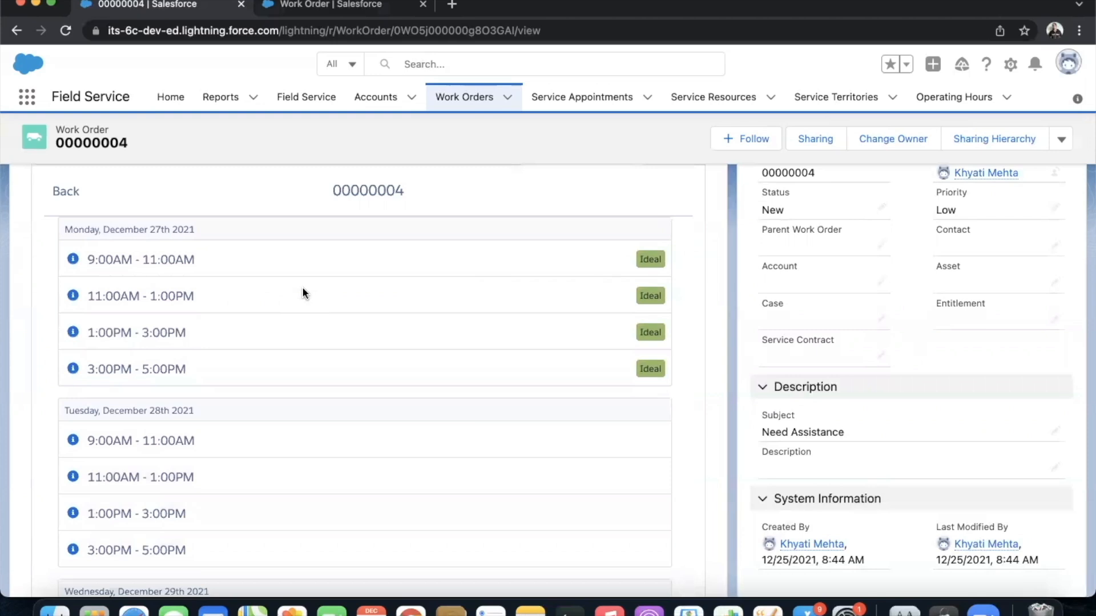
scroll(303, 293, "down", 8)
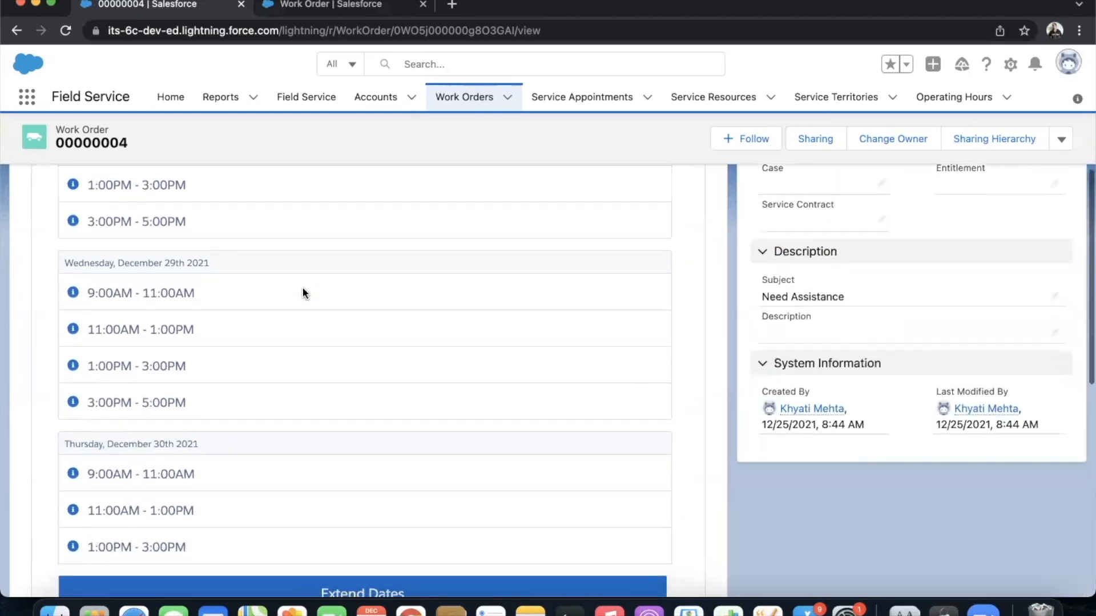
scroll(303, 289, "up", 10)
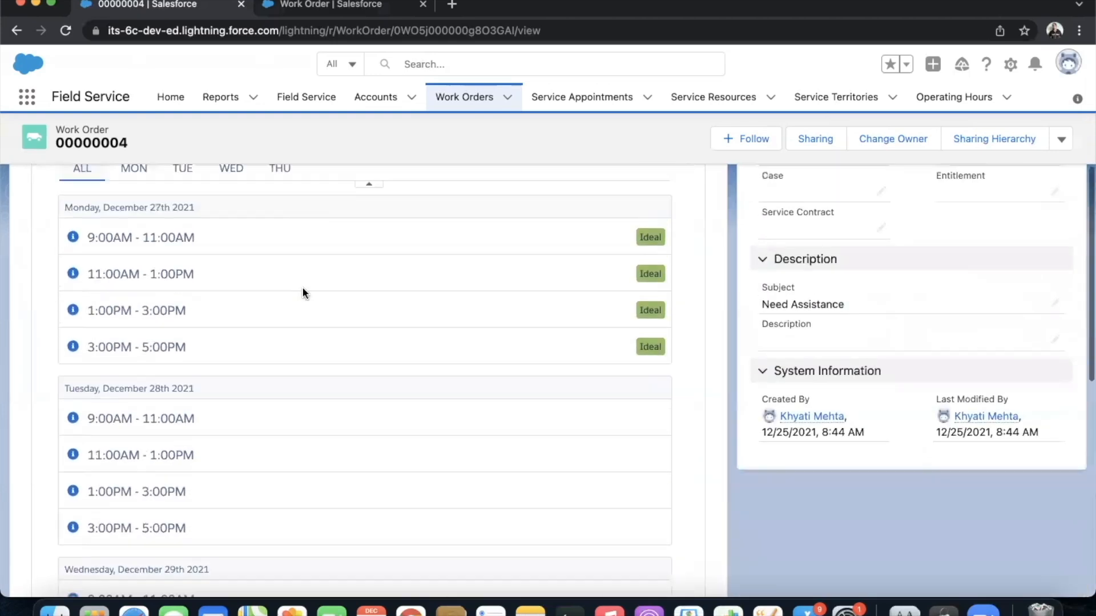
left_click(537, 416)
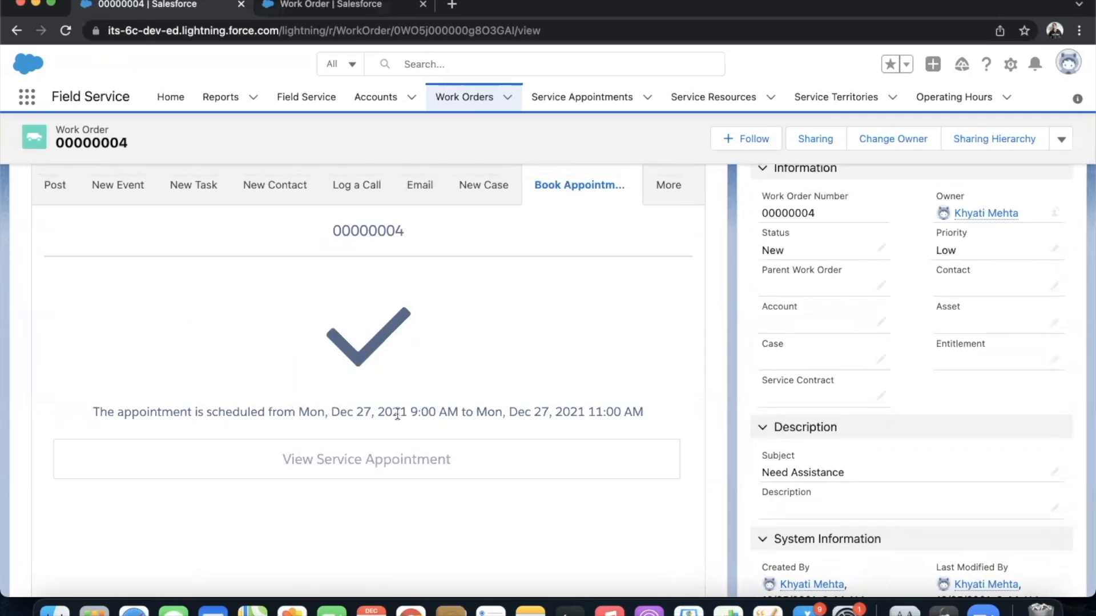
Open the booked service appointment and examine its related assigned resources and appointment history.
left_click(343, 455)
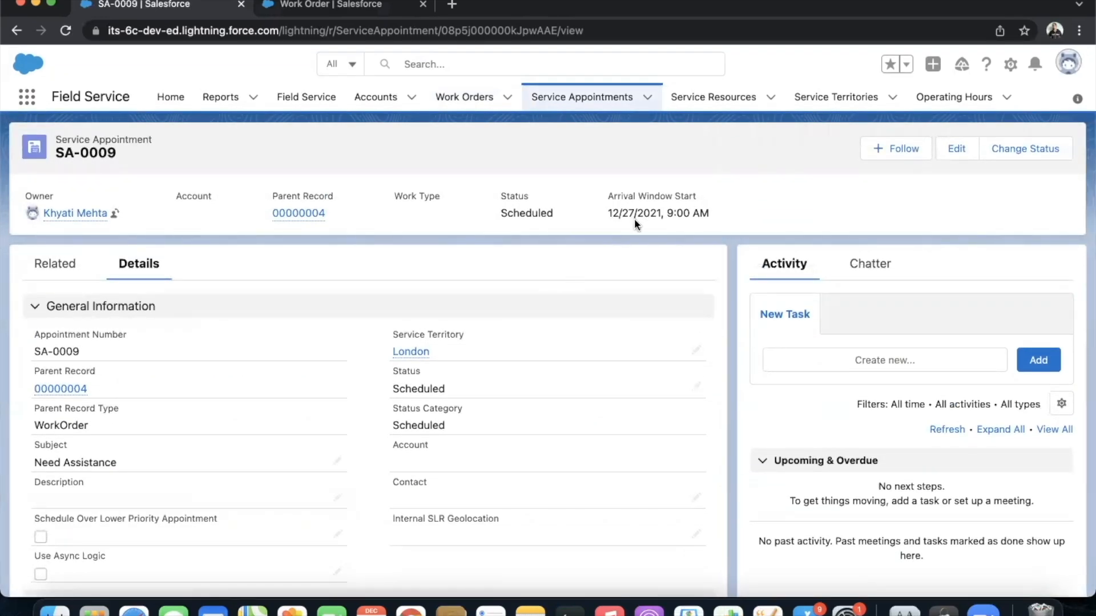
left_click(61, 272)
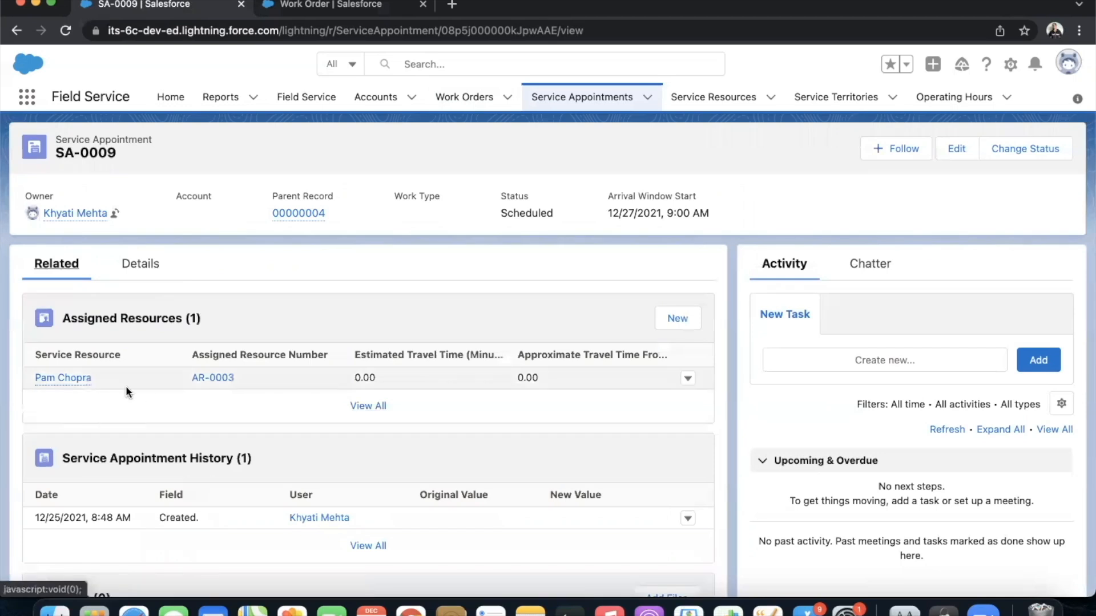
scroll(182, 453, "down", 3)
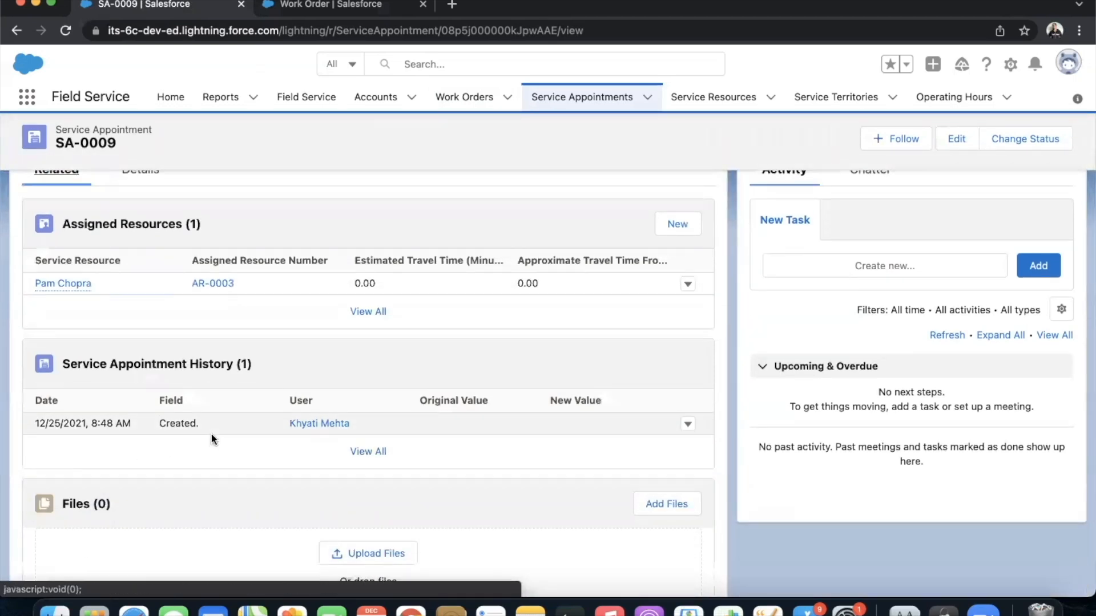
scroll(224, 451, "up", 3)
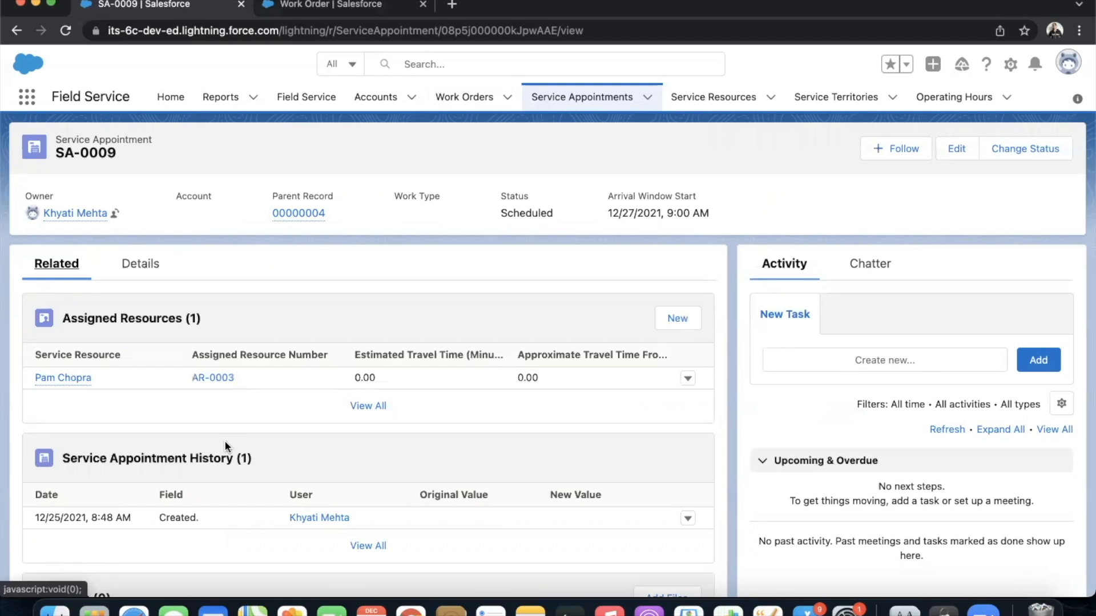
Compare the booked appointment's place on the Field Service Gantt with the Time Constraints and Scheduled Times in its record.
left_click(318, 103)
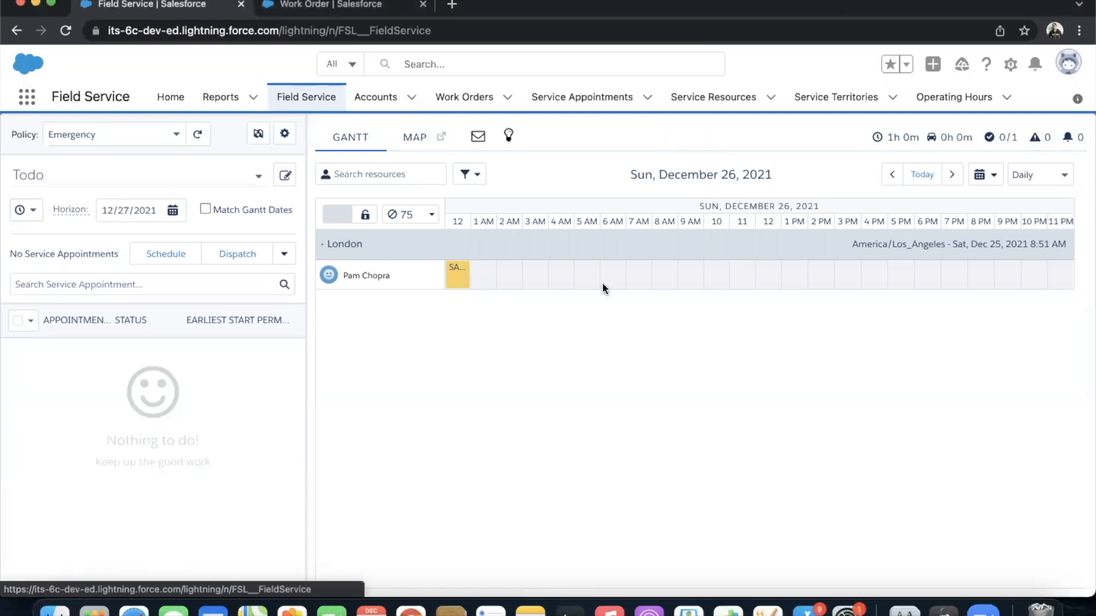
mouse_move(458, 290)
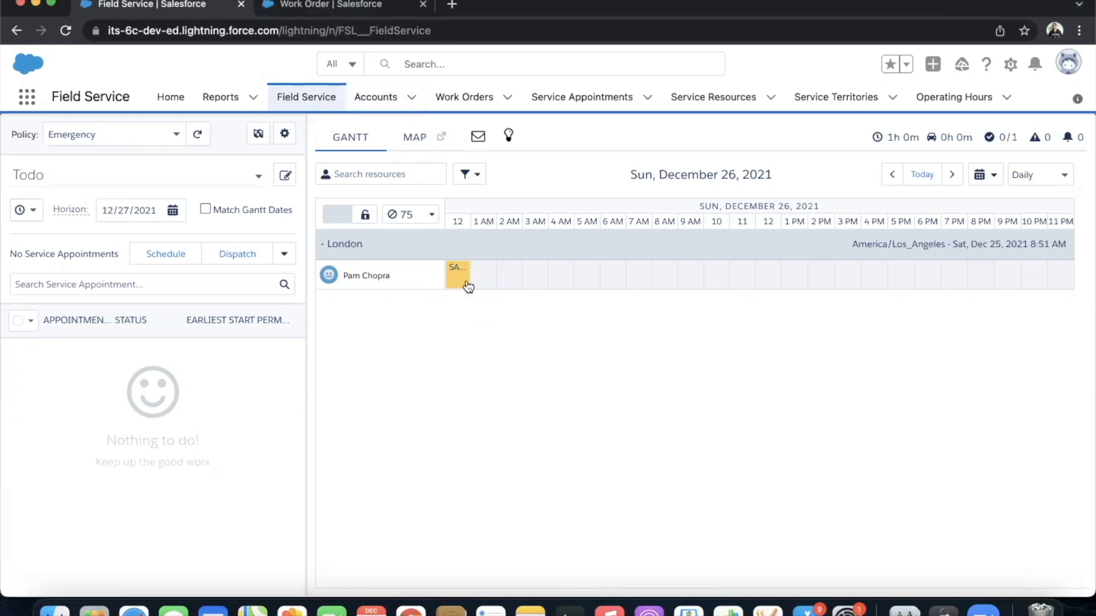
left_click(550, 101)
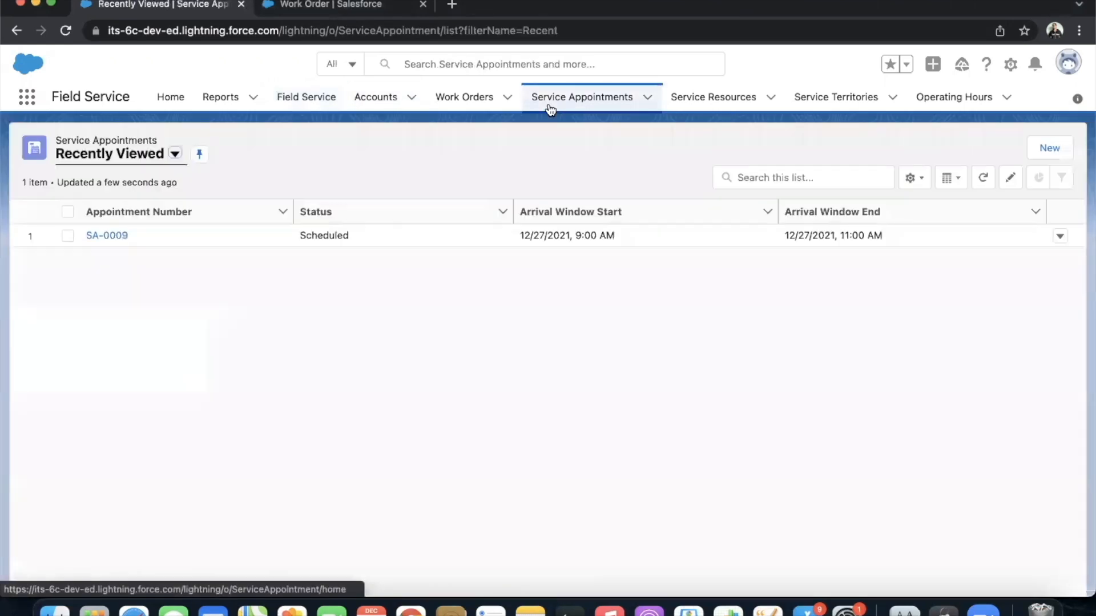
left_click(119, 236)
scroll(221, 354, "down", 5)
scroll(223, 352, "down", 1)
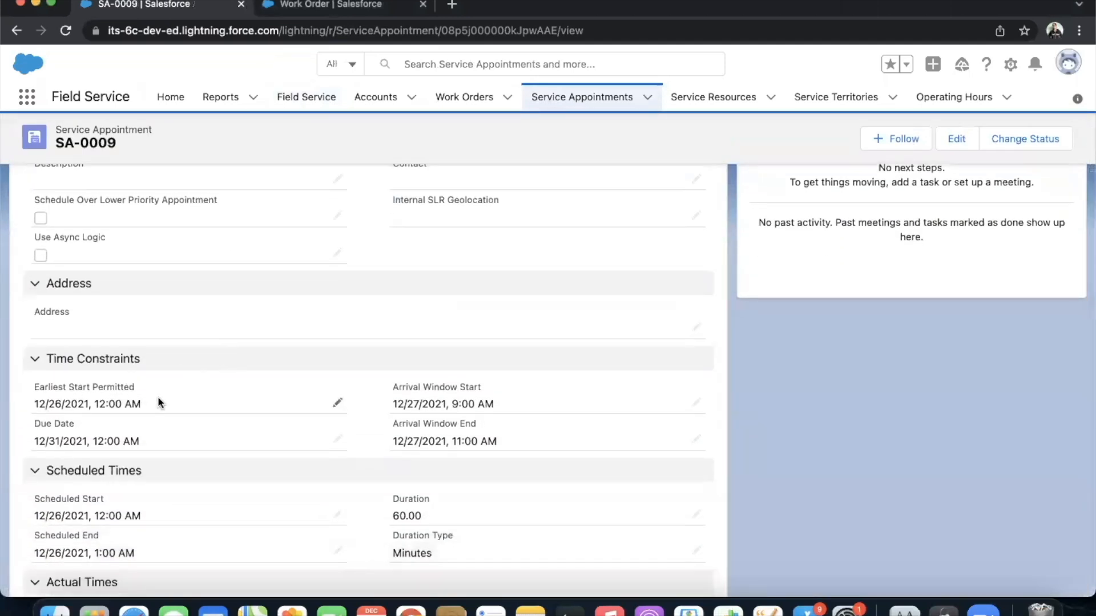
left_click_drag(152, 402, 13, 408)
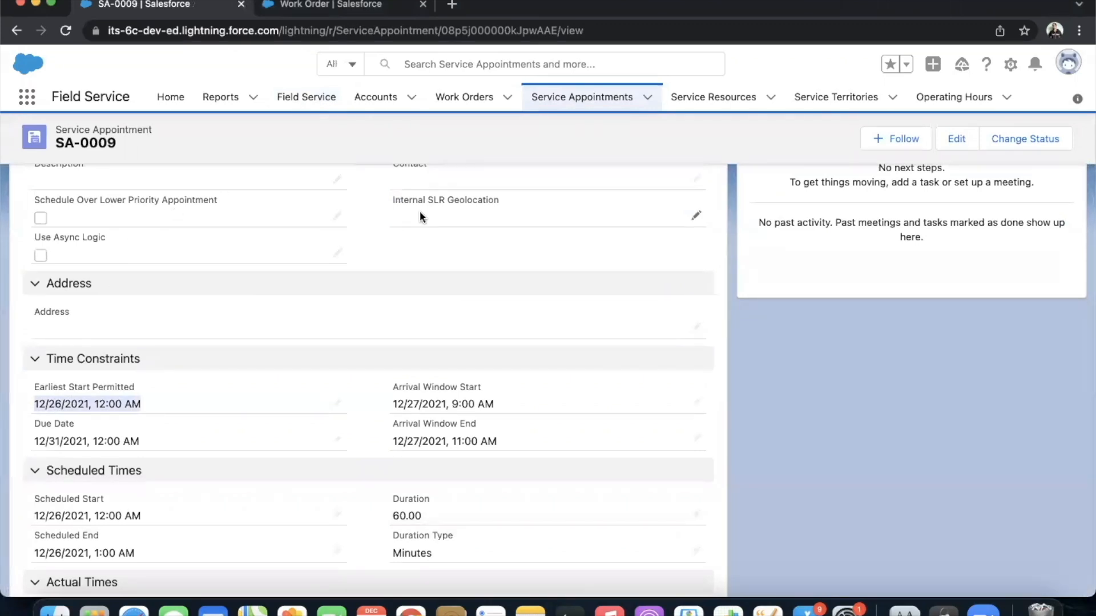
left_click(306, 103)
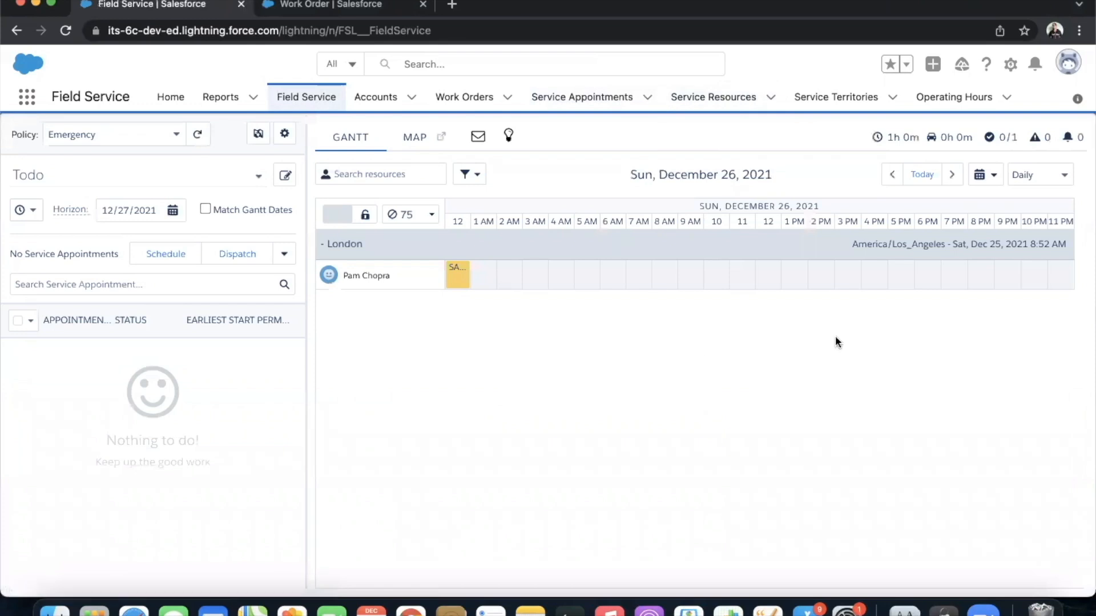
Open the assigned technician's service resource record and find the Absences related list.
left_click(711, 97)
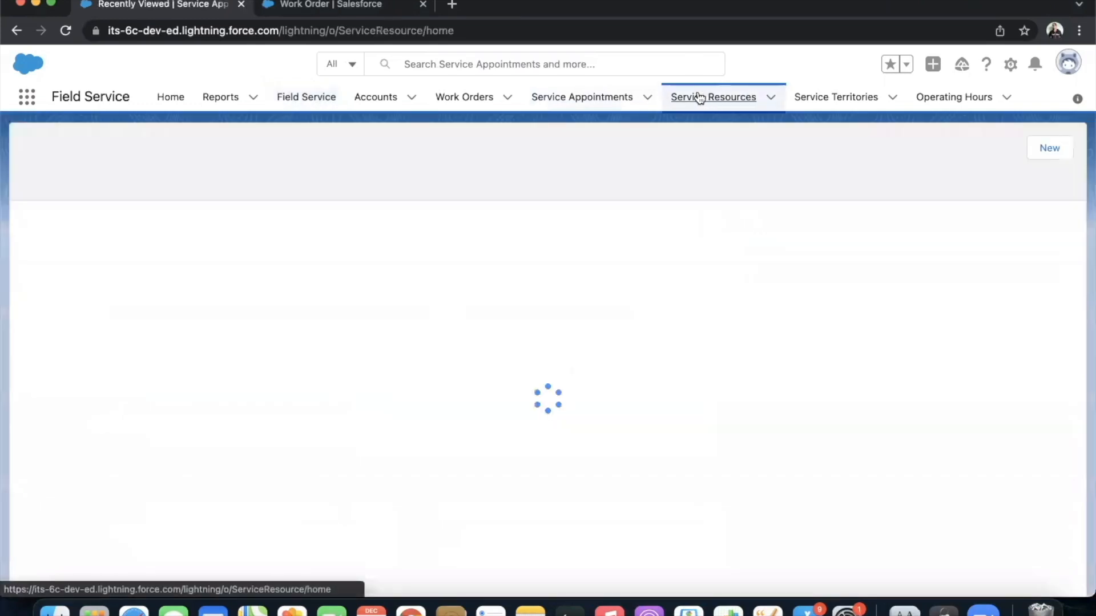
left_click(137, 234)
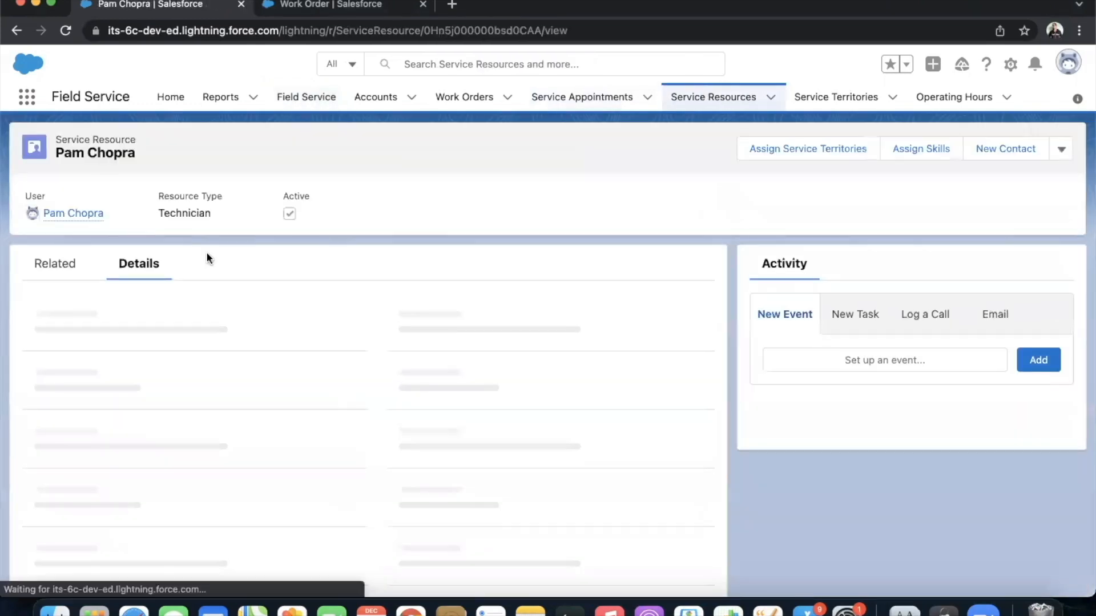
left_click(62, 265)
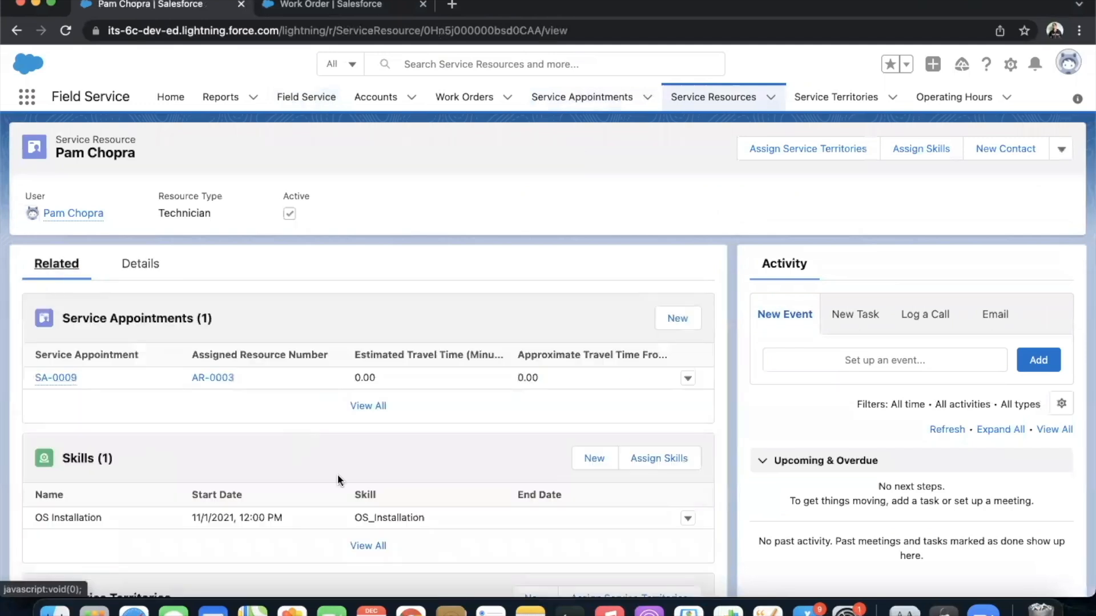
scroll(338, 474, "down", 4)
scroll(337, 477, "down", 2)
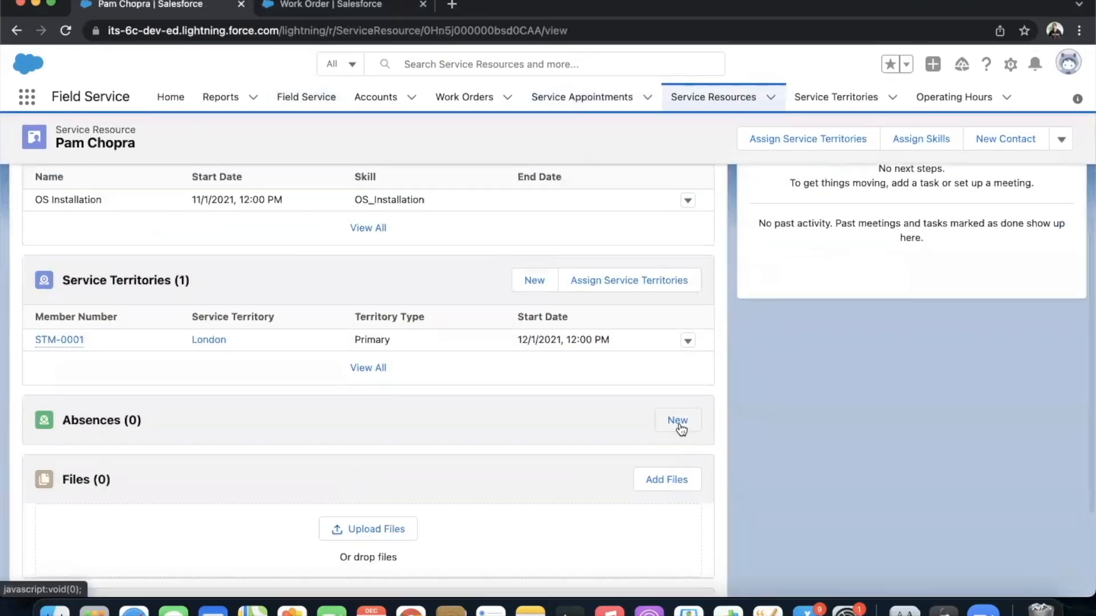
Create a Break absence of type Vacation for the technician, from 12/26/2021 12:00 PM to 12/27/2021 12:00 PM, and save it.
left_click(688, 420)
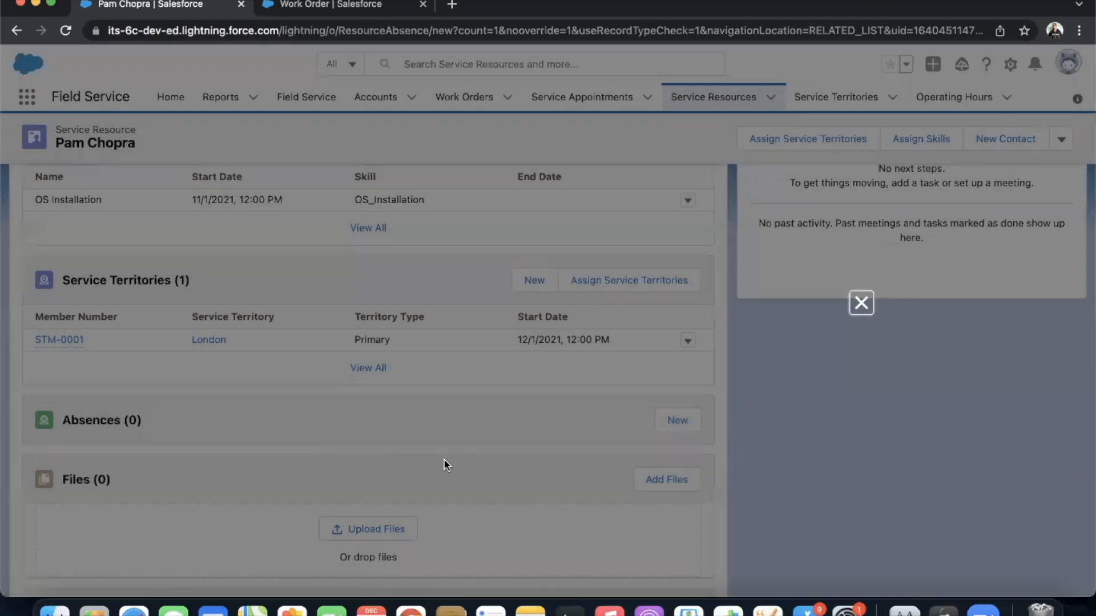
left_click(831, 400)
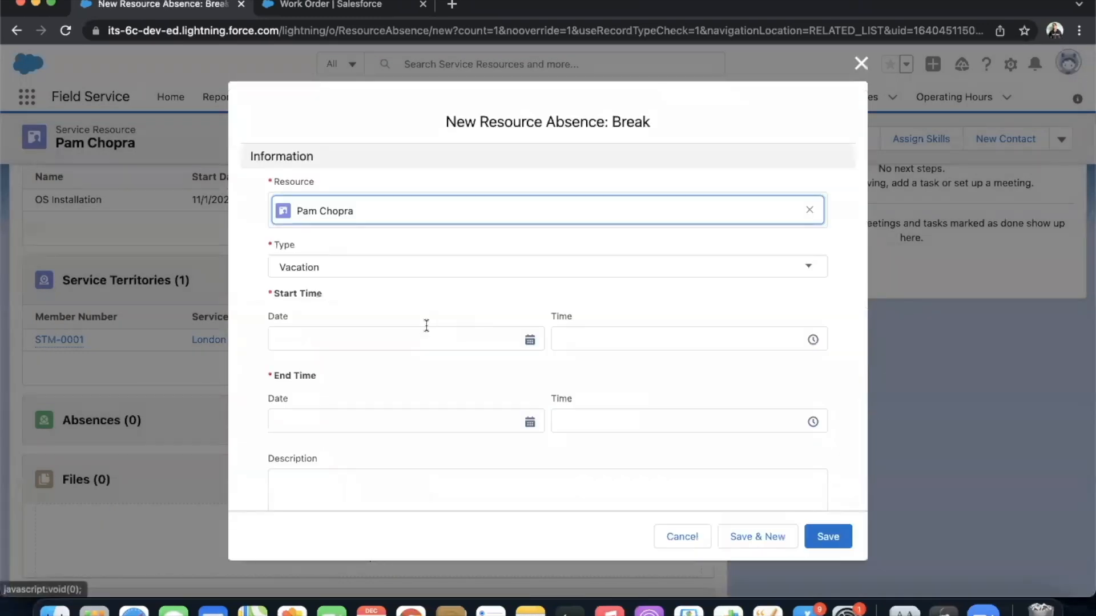
left_click(387, 340)
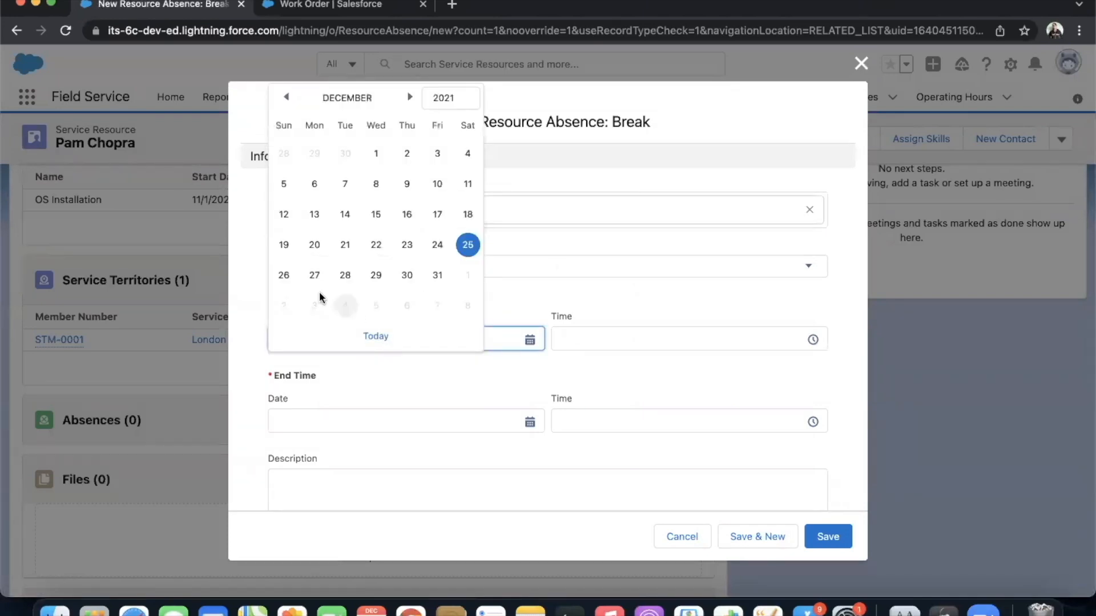
left_click(284, 275)
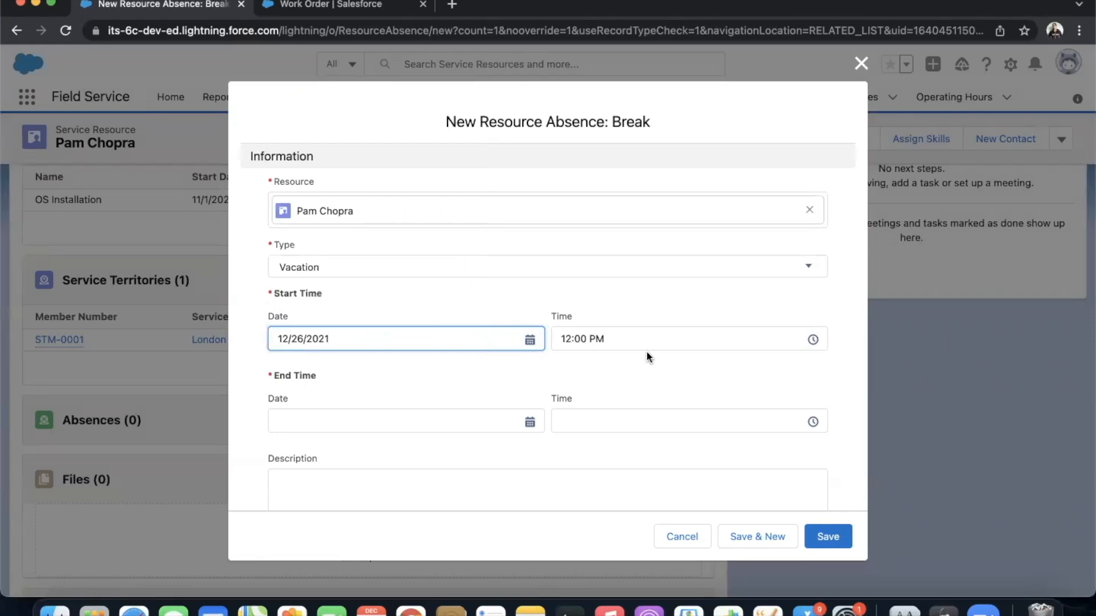
left_click(482, 423)
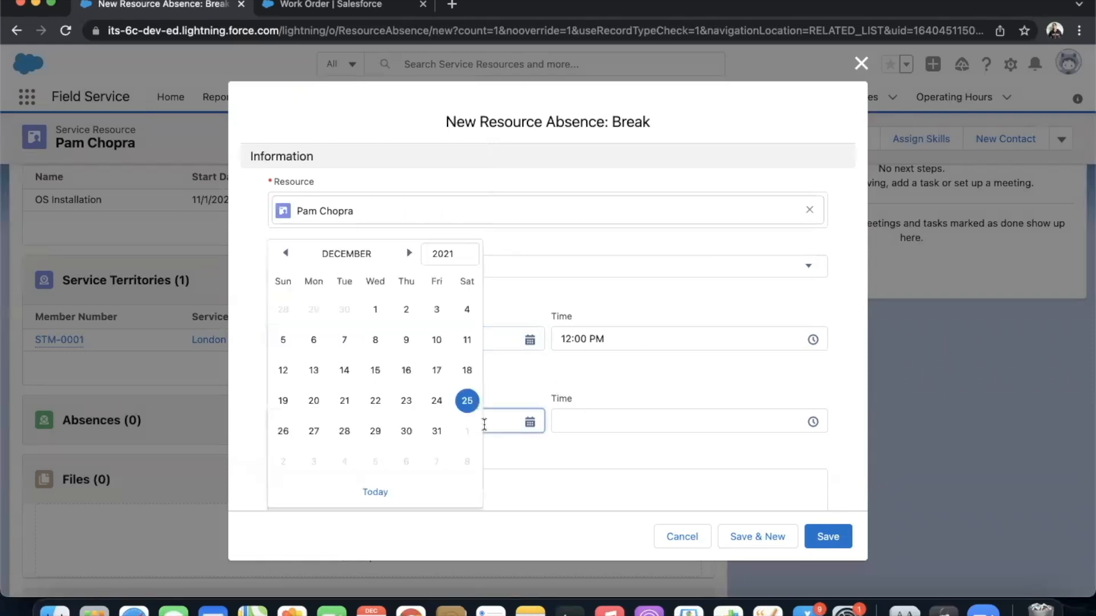
left_click(316, 434)
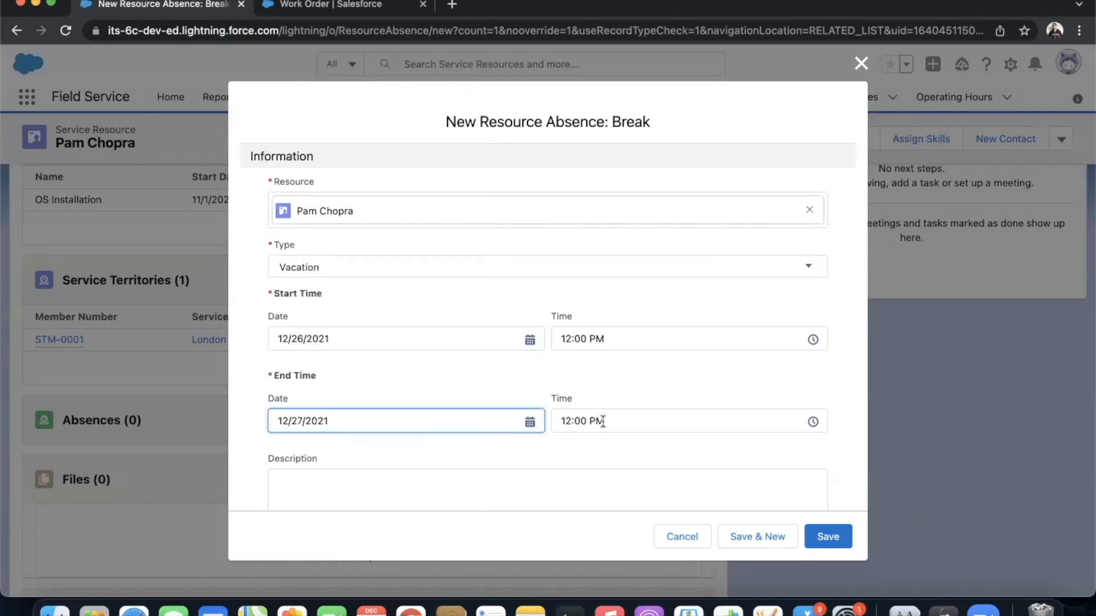
left_click(816, 538)
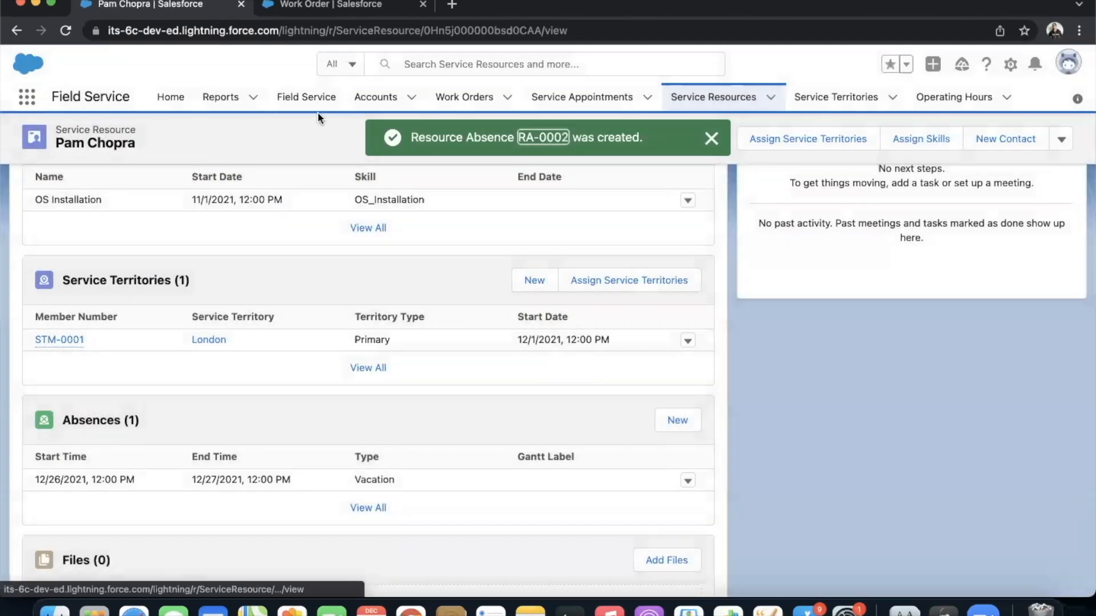
Show the Field Service Gantt full screen and check the technician's new absence on Sunday, December 26, 2021.
left_click(313, 101)
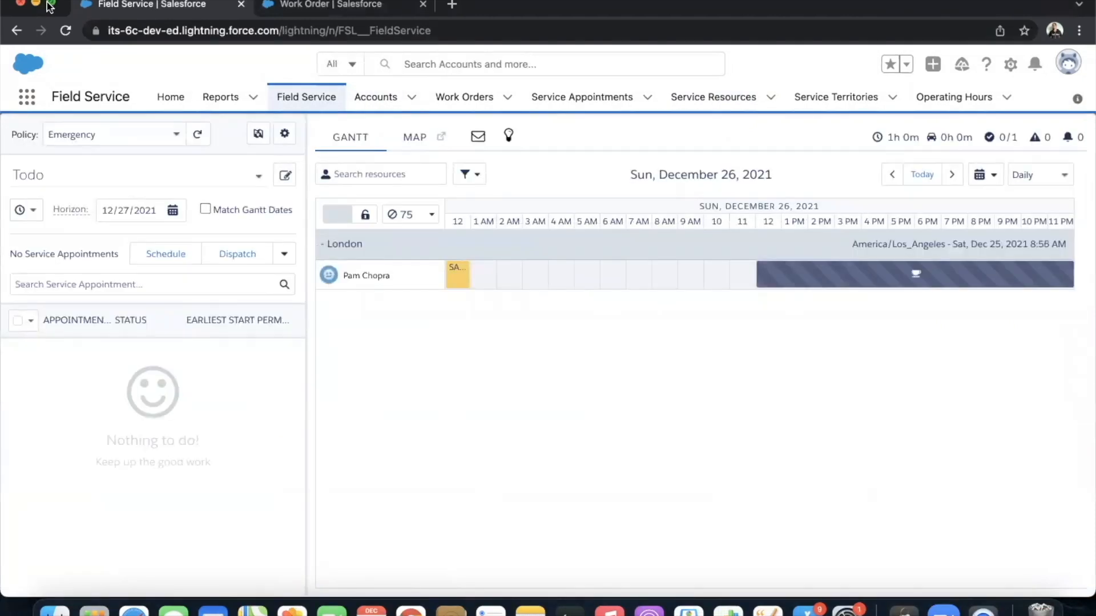
left_click(51, 3)
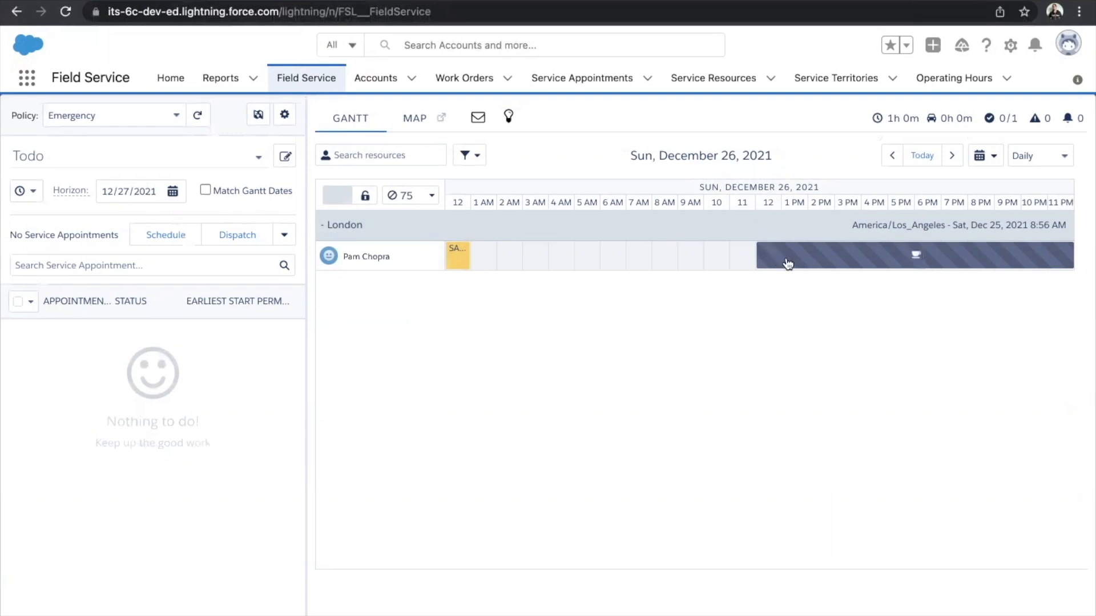
mouse_move(789, 263)
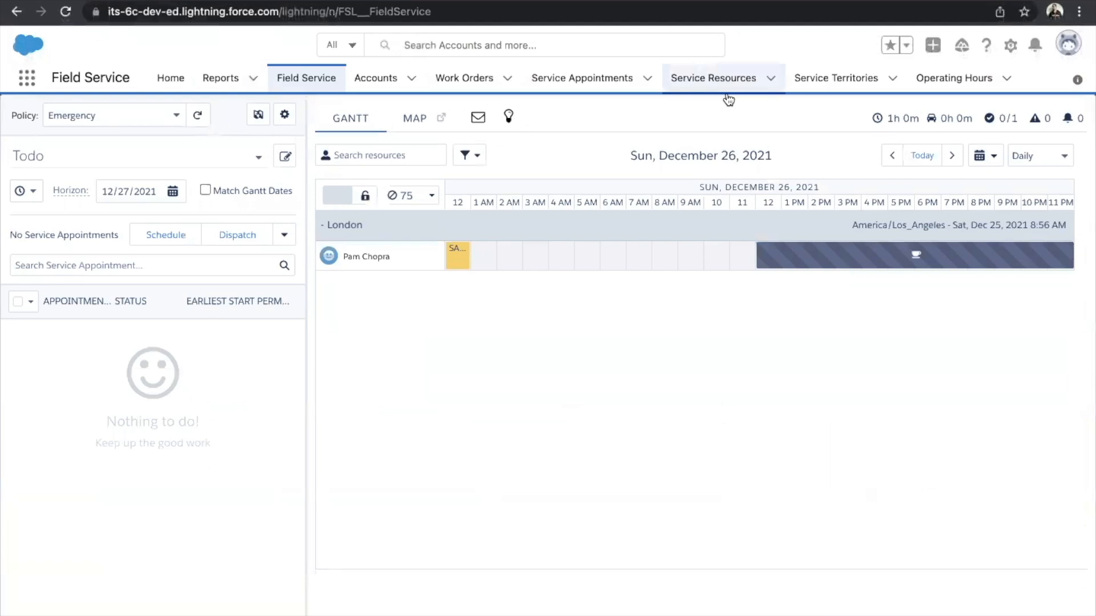
Edit the vacation absence on the technician's service resource record, set its start time to 12:00 AM and save it.
left_click(729, 77)
left_click(136, 219)
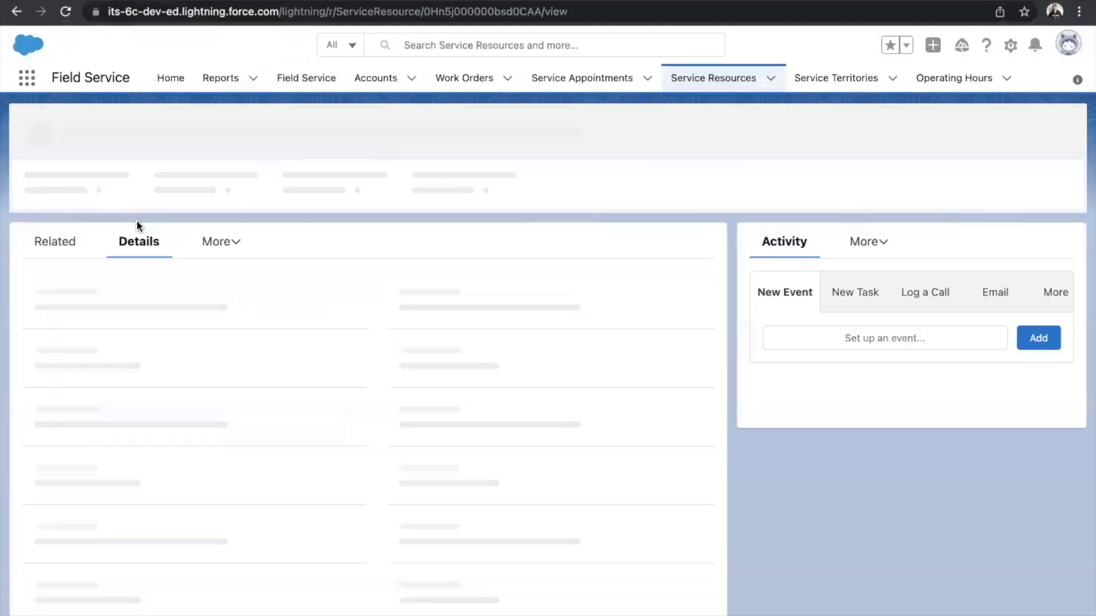
left_click(89, 250)
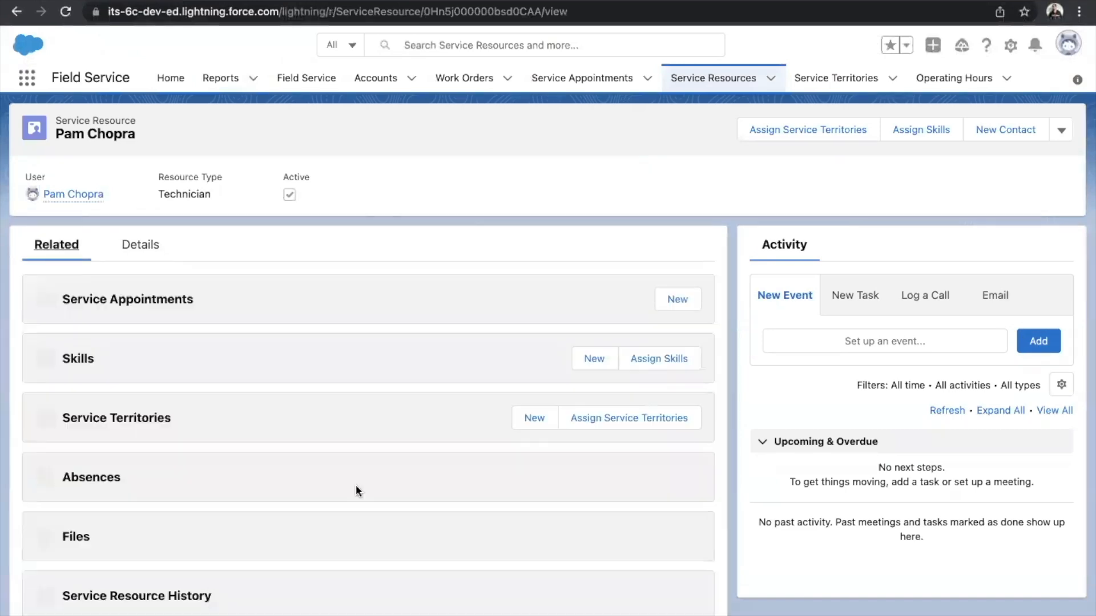
scroll(355, 485, "down", 5)
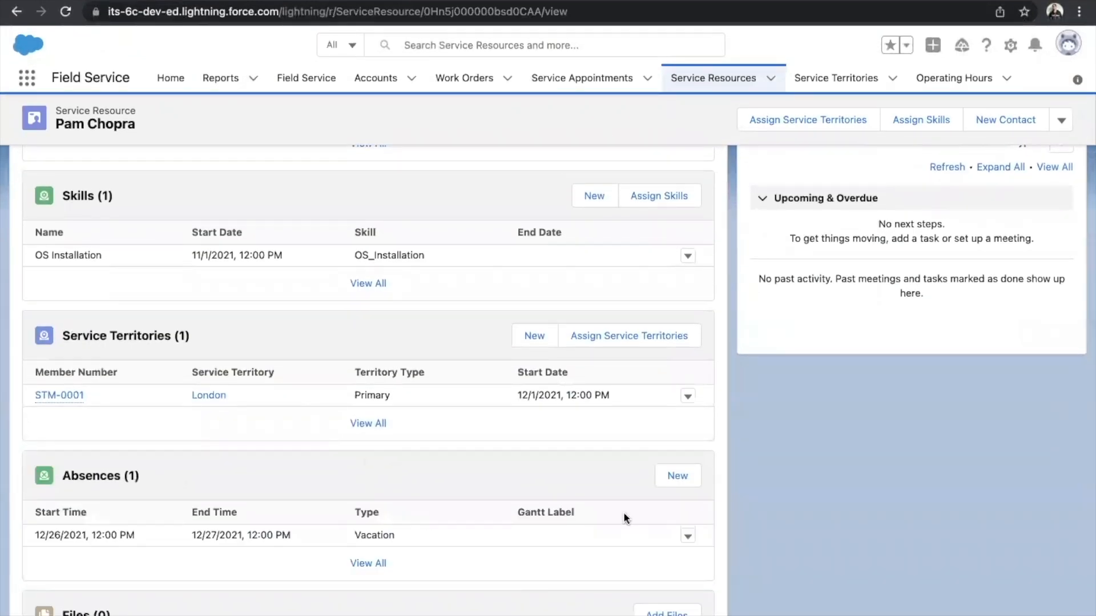
left_click(688, 538)
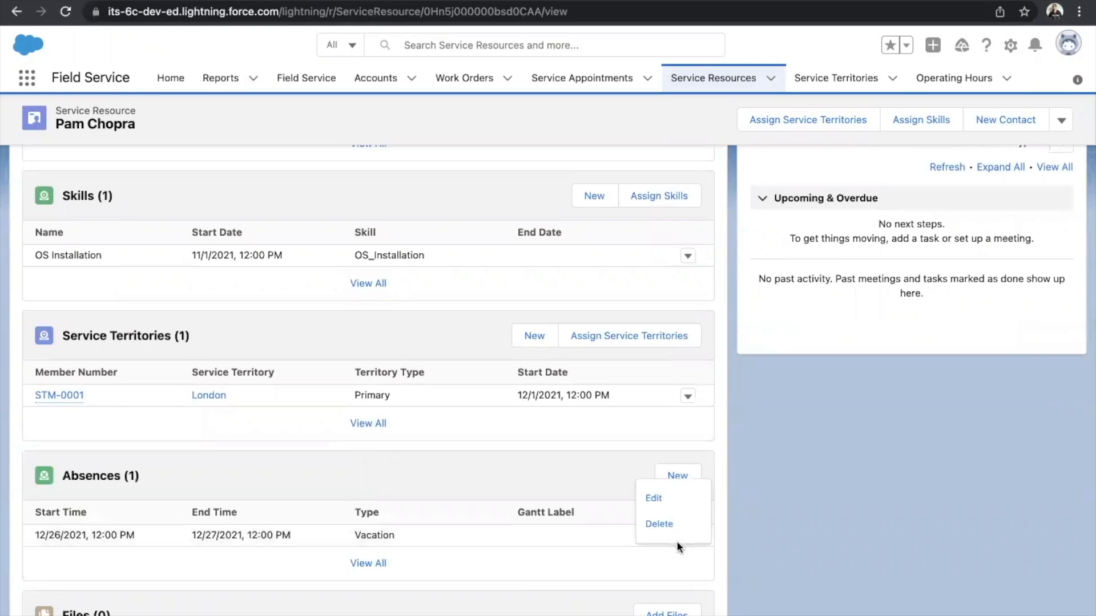
left_click(655, 498)
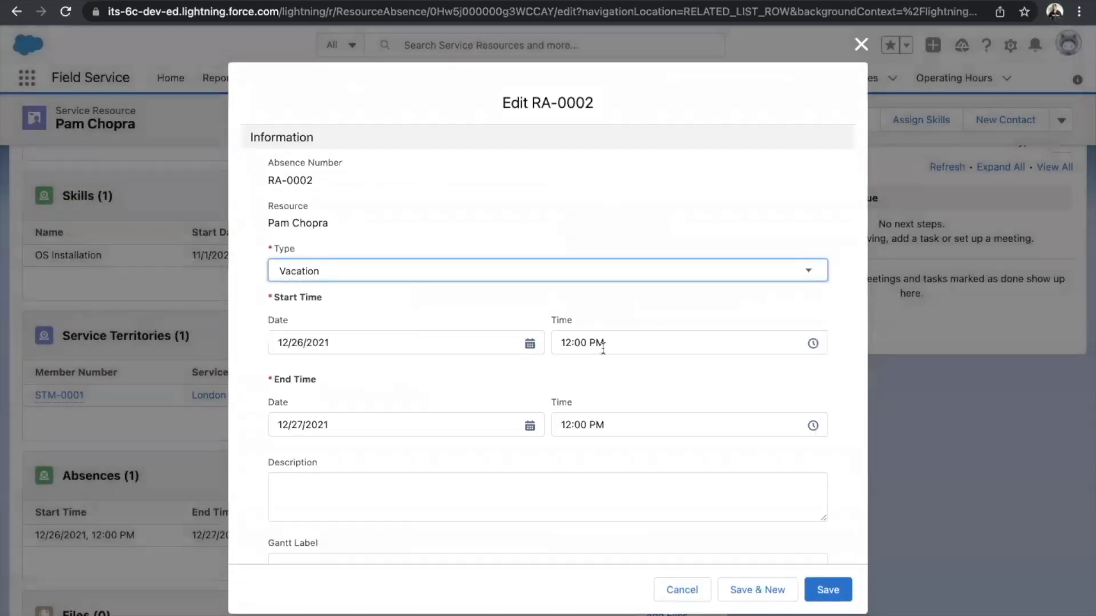
left_click(603, 346)
left_click(607, 379)
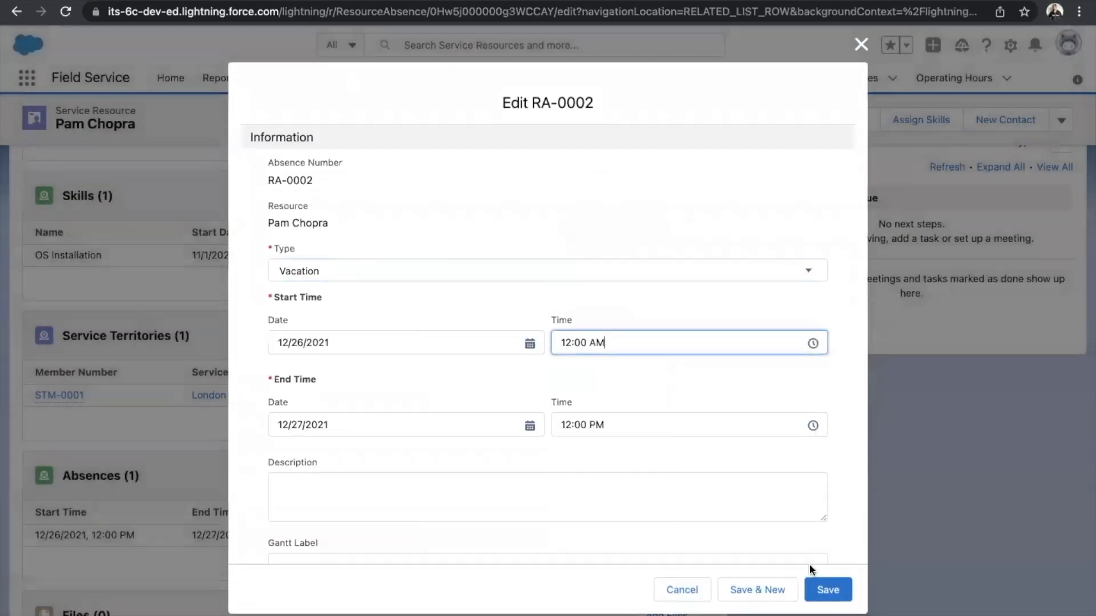
left_click(826, 588)
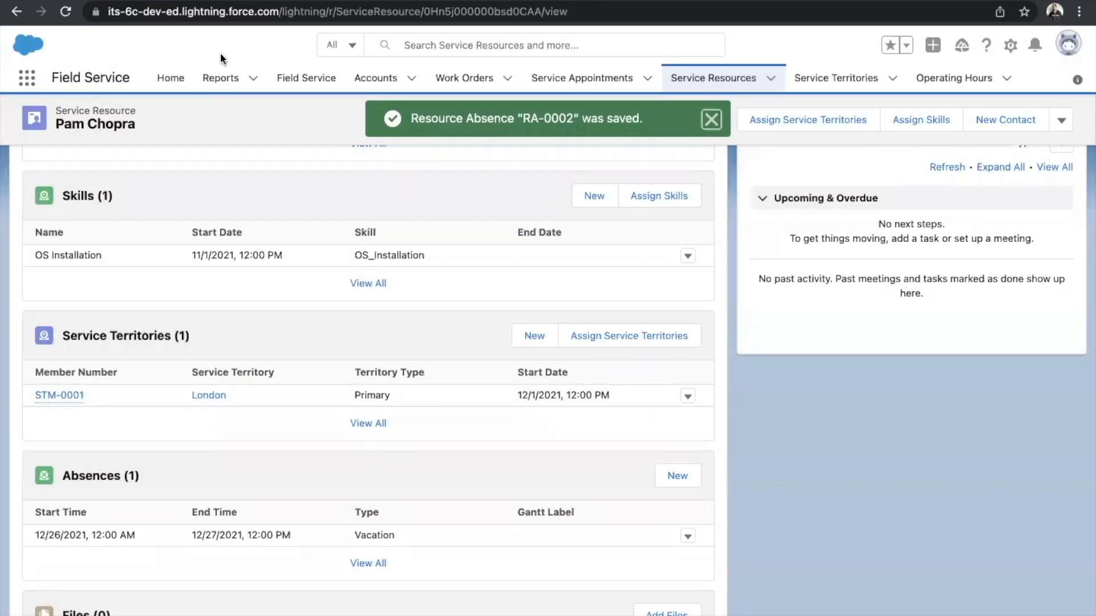
Compare the edited absence with the scheduled service appointment in the technician's row on the Field Service Gantt.
left_click(304, 80)
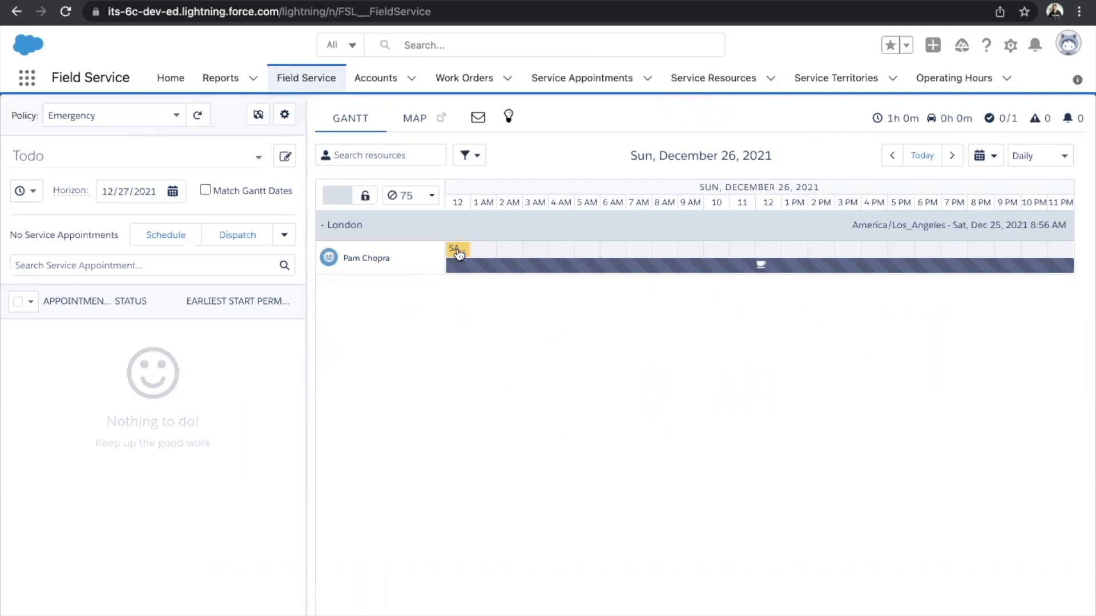
mouse_move(458, 254)
mouse_move(718, 268)
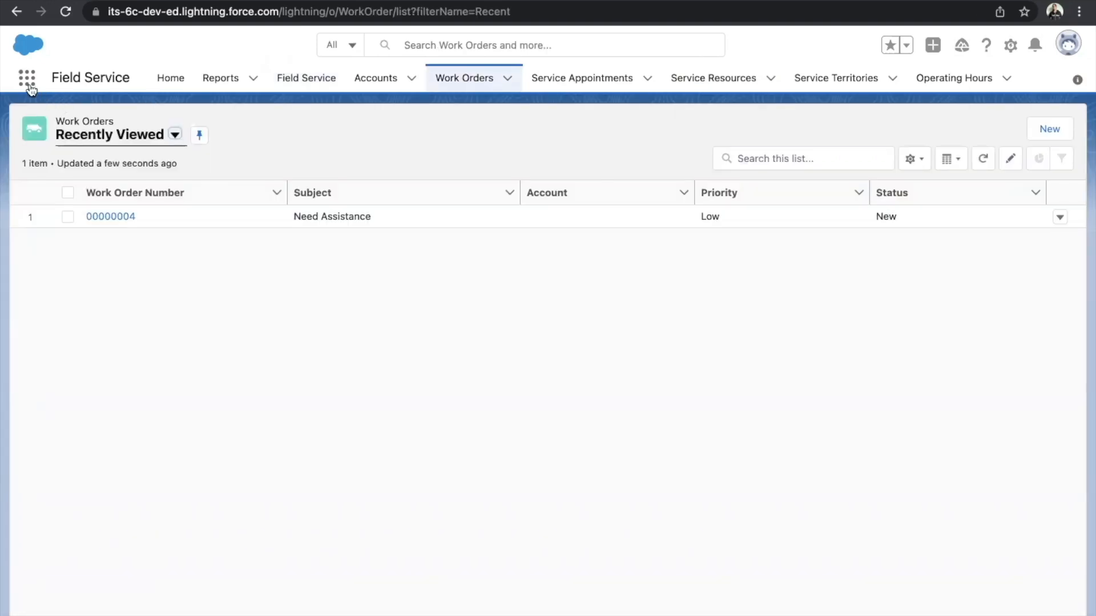
Switch to the Field Service Admin app and open the Appointment Booking settings under Global Actions in Field Service Settings.
left_click(29, 84)
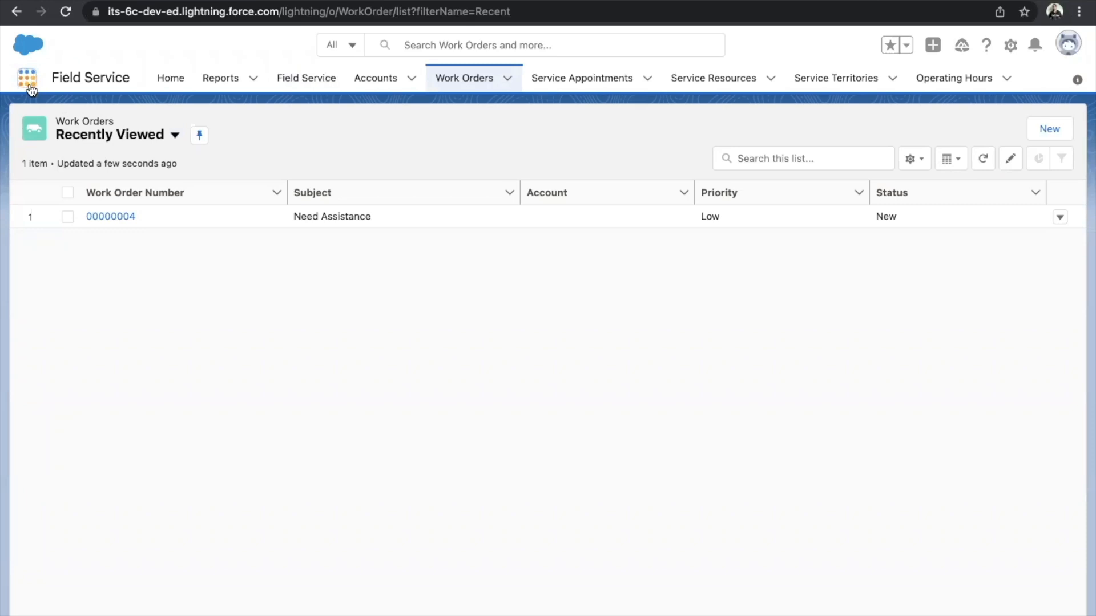
type("fie")
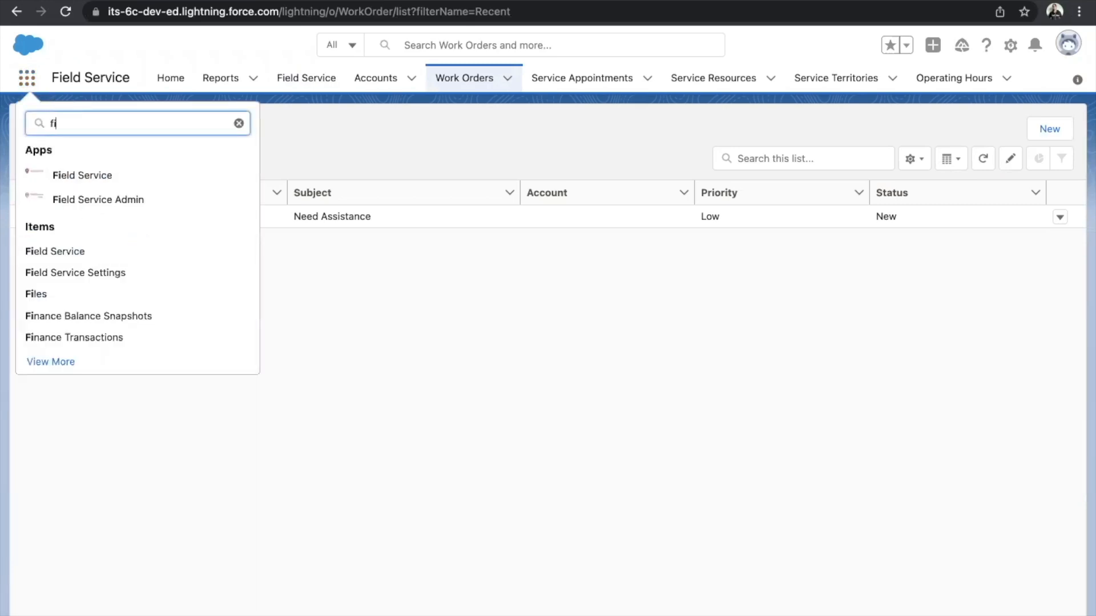
left_click(78, 198)
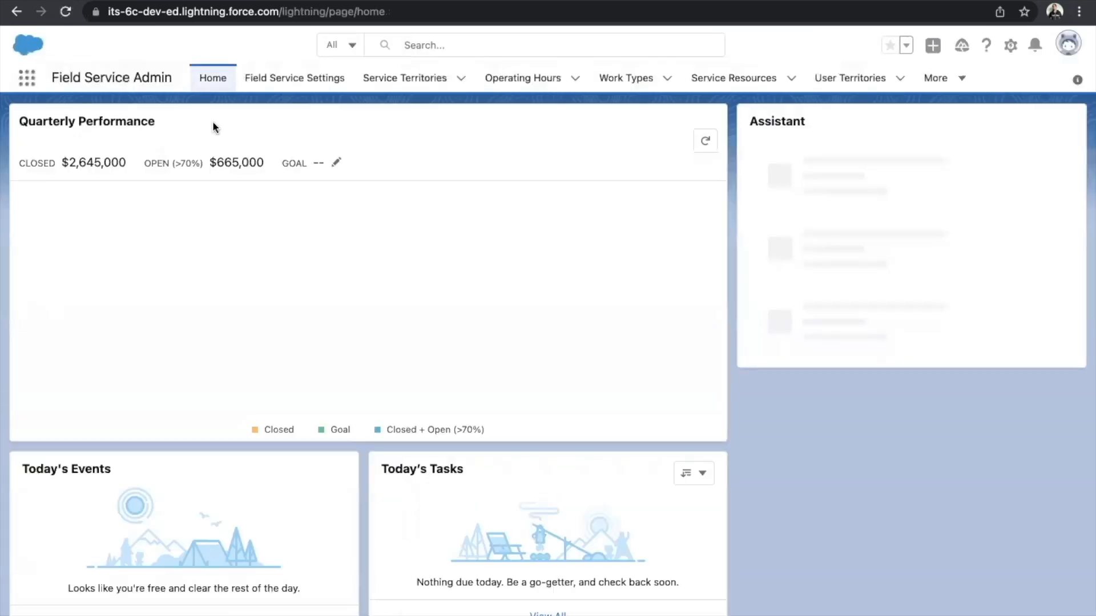
left_click(270, 77)
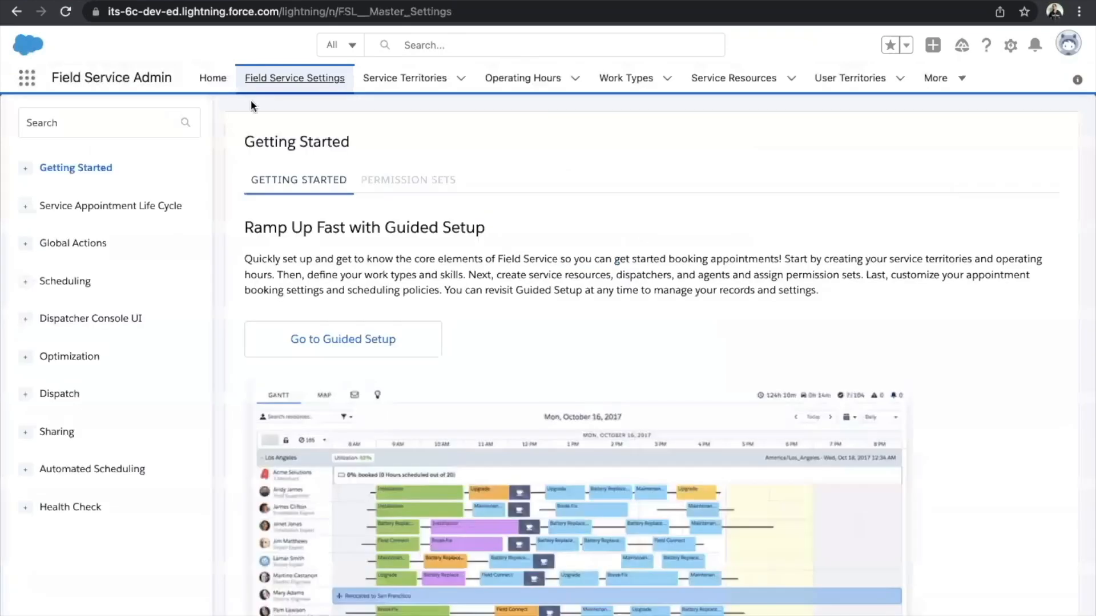
left_click(72, 244)
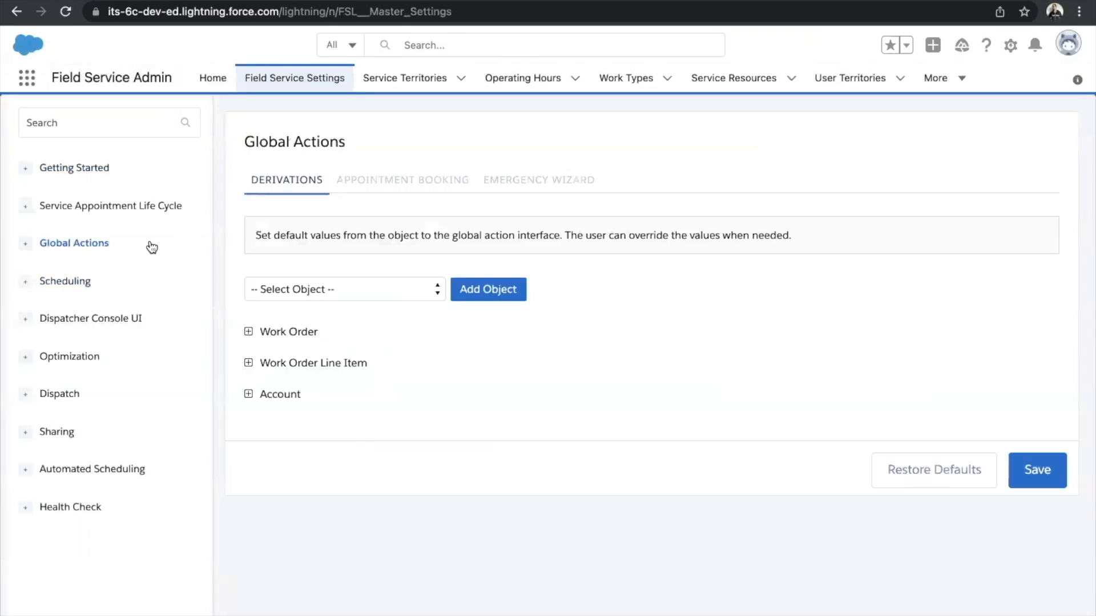
left_click(394, 194)
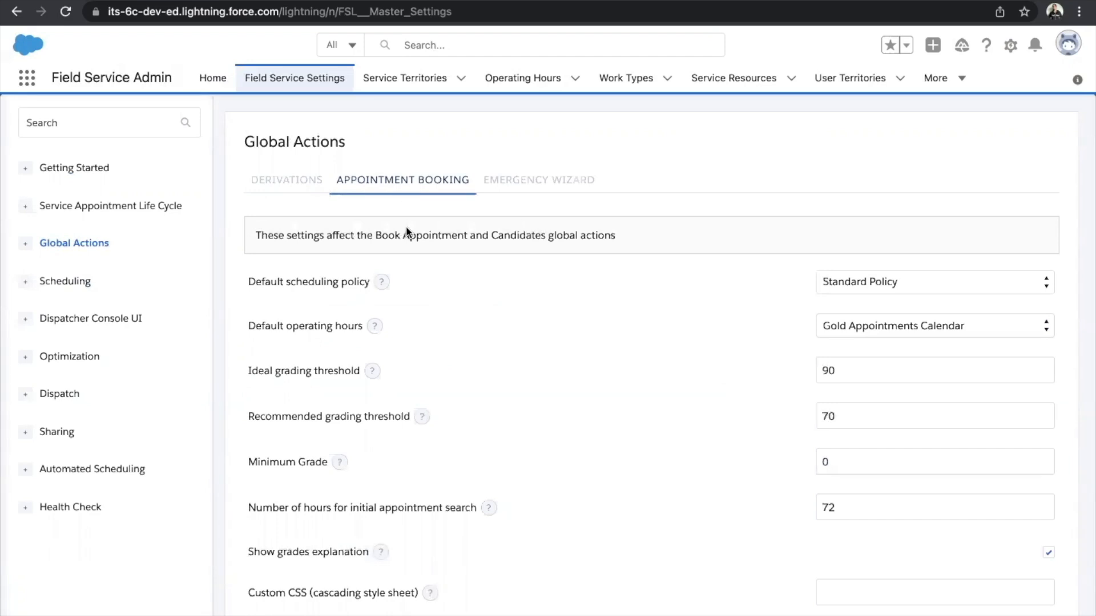
Examine the Appointment Booking settings, including scheduling policy, operating hours, grading thresholds, initial search hours, grades explanation, territory picker, pinned slots and extended view.
scroll(488, 371, "down", 3)
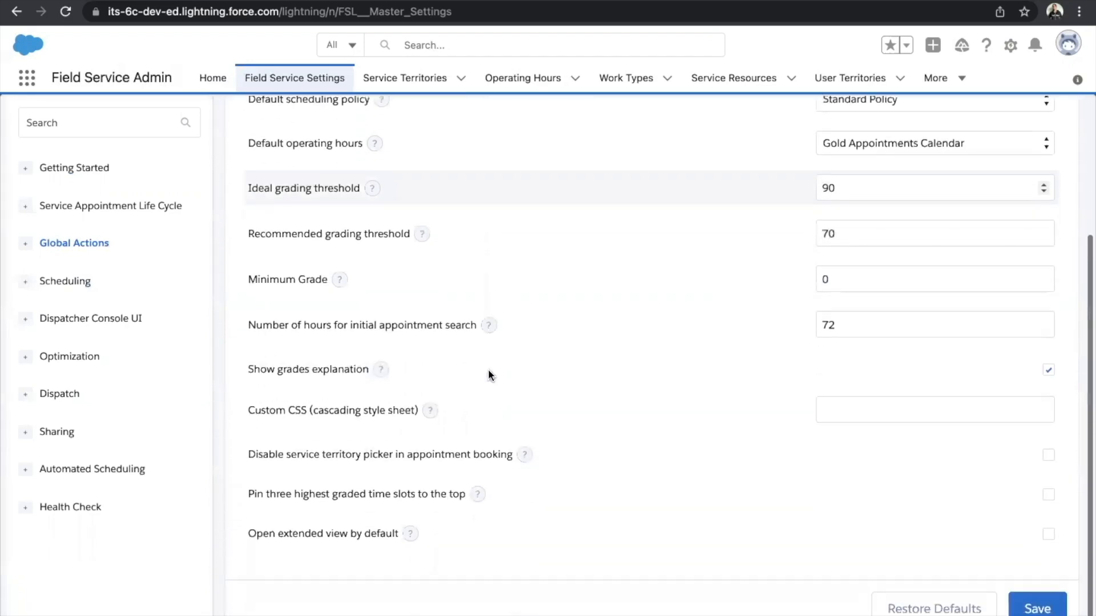
scroll(488, 368, "up", 3)
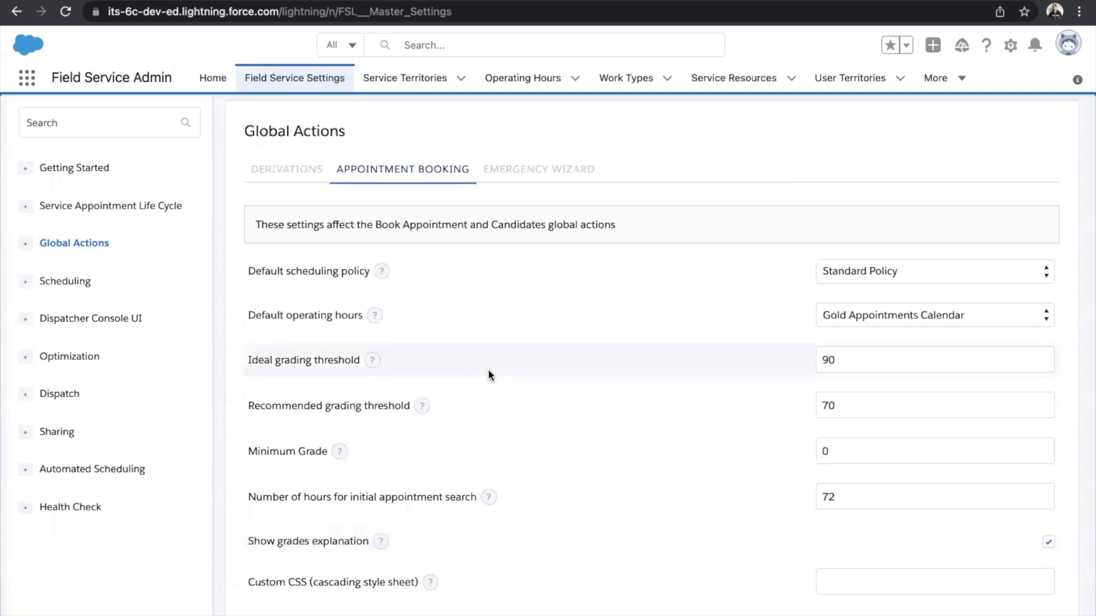
scroll(488, 368, "down", 1)
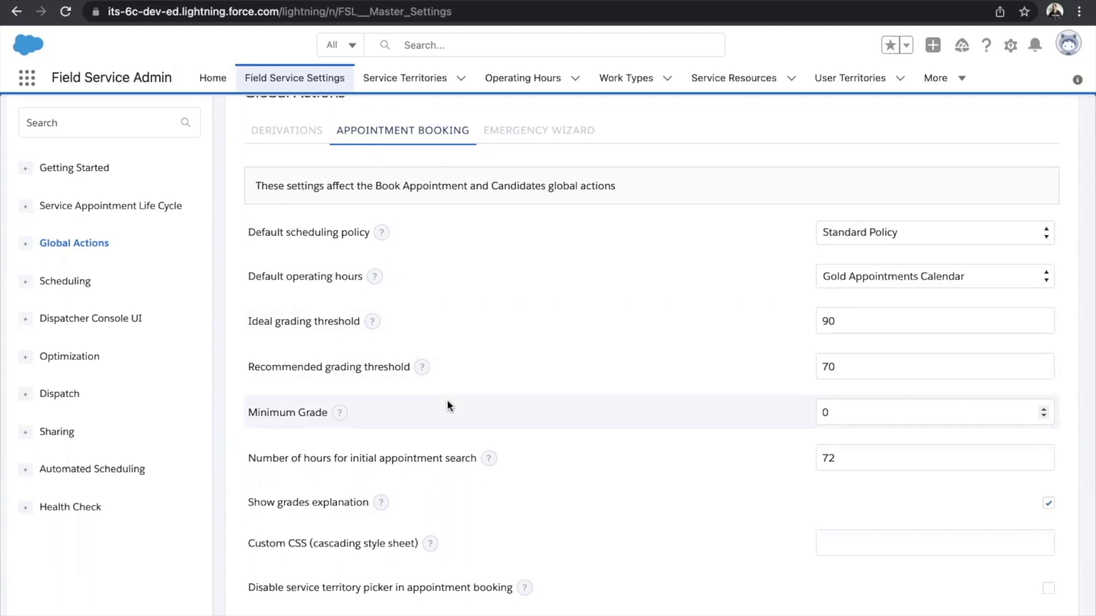
left_click(925, 412)
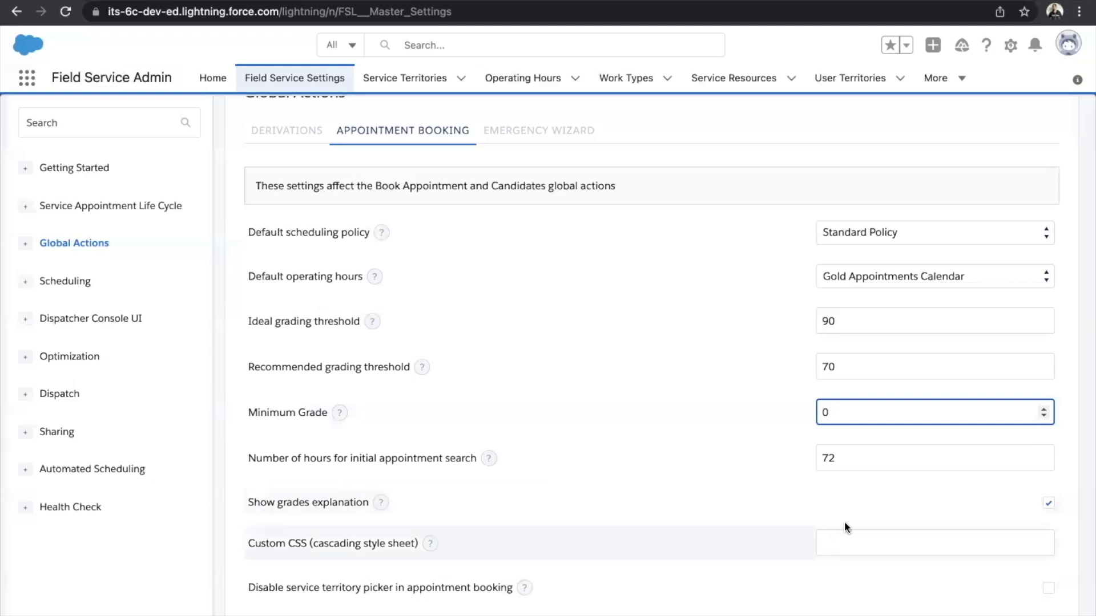
left_click(1046, 504)
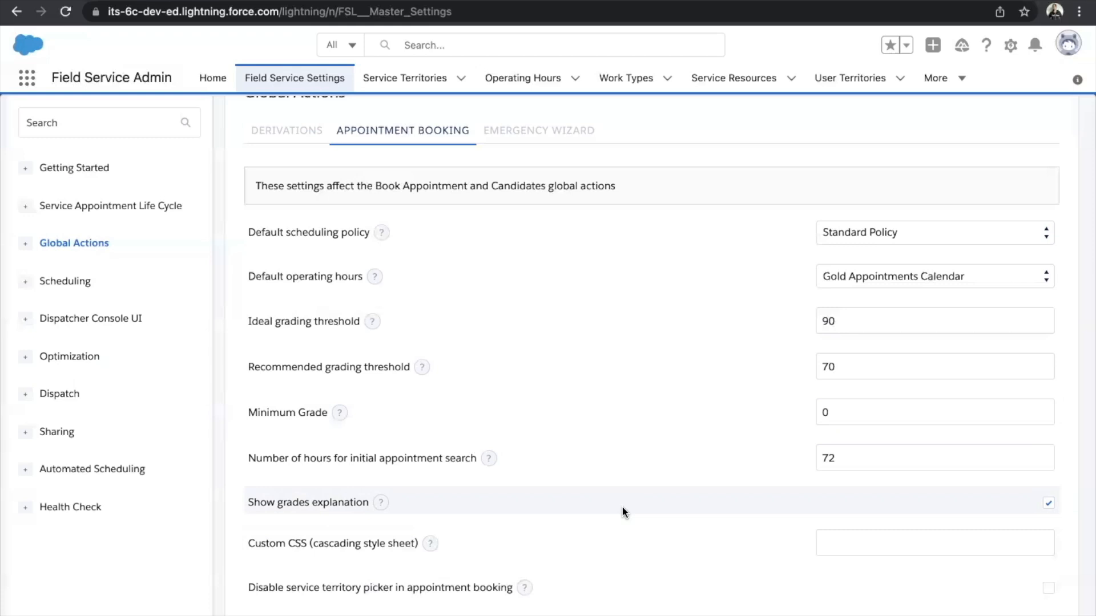
scroll(622, 507, "down", 2)
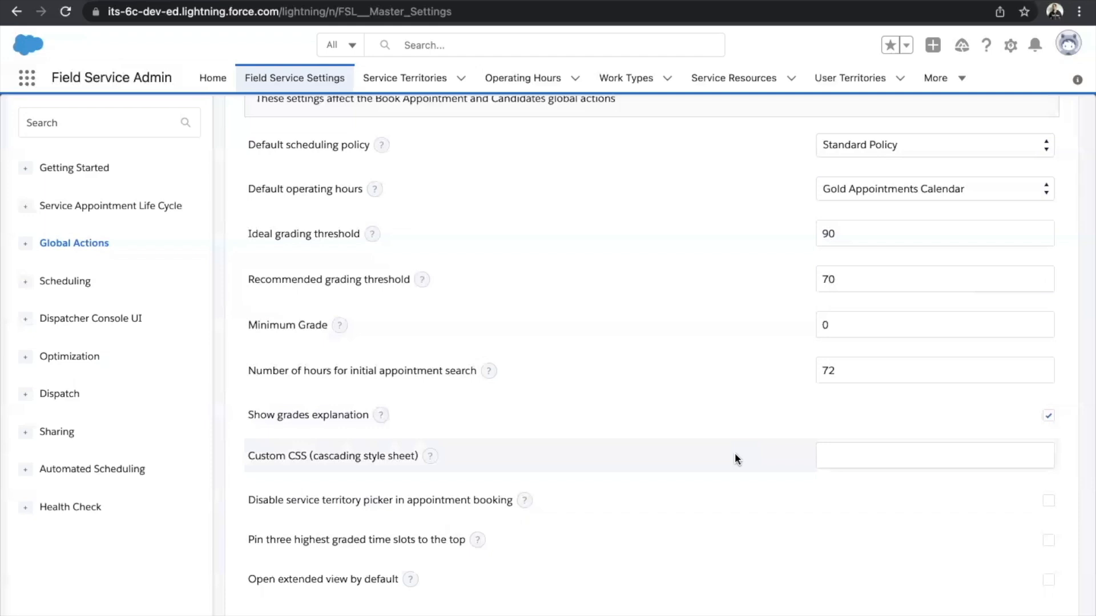
scroll(734, 453, "down", 1)
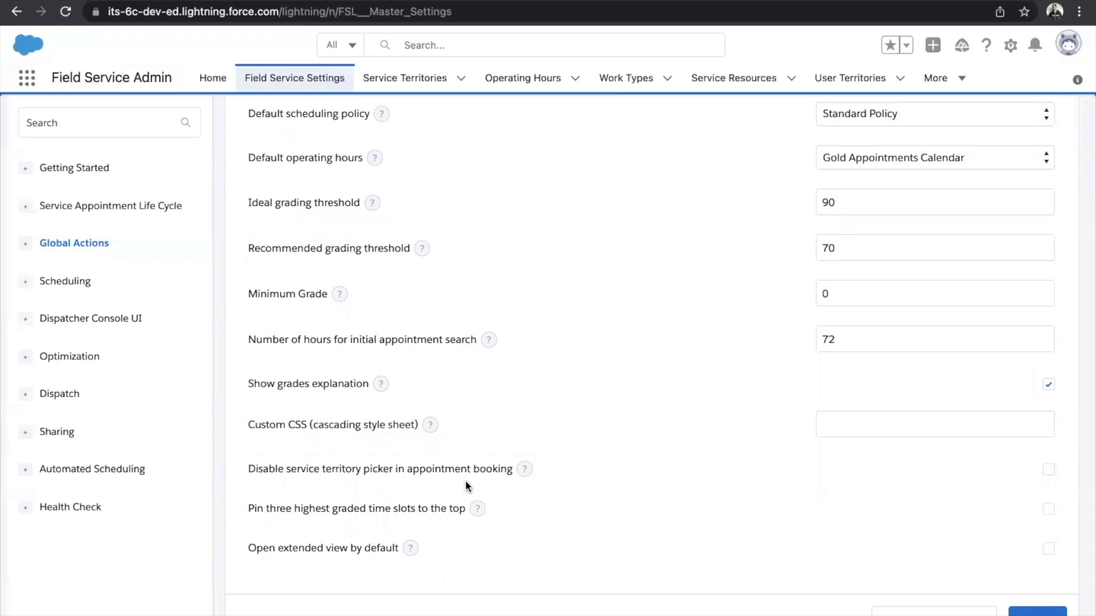
scroll(466, 485, "down", 1)
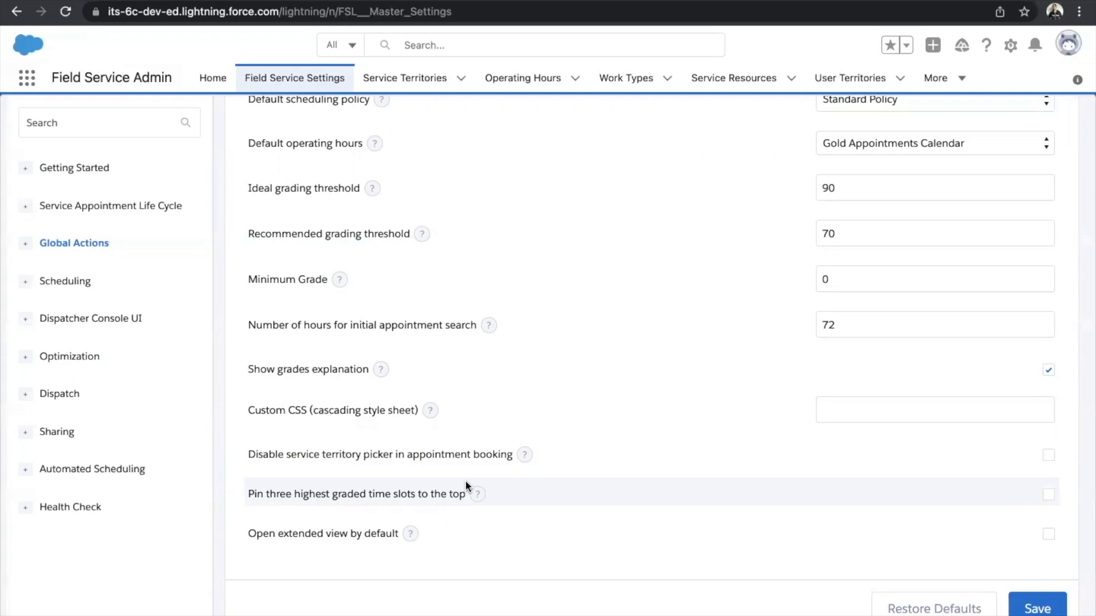
left_click(1048, 534)
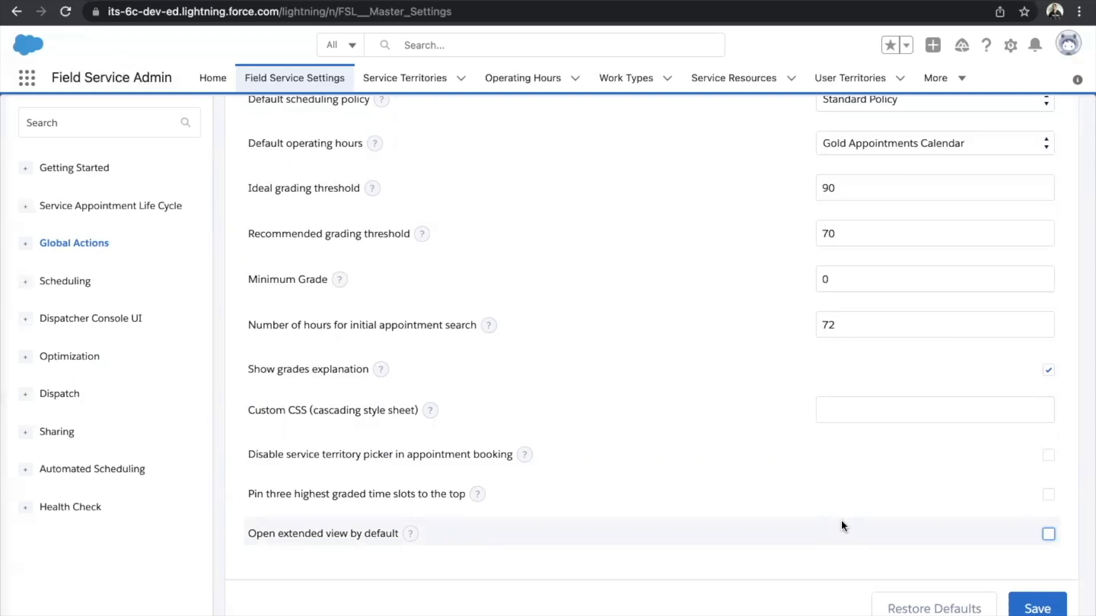
scroll(841, 519, "up", 2)
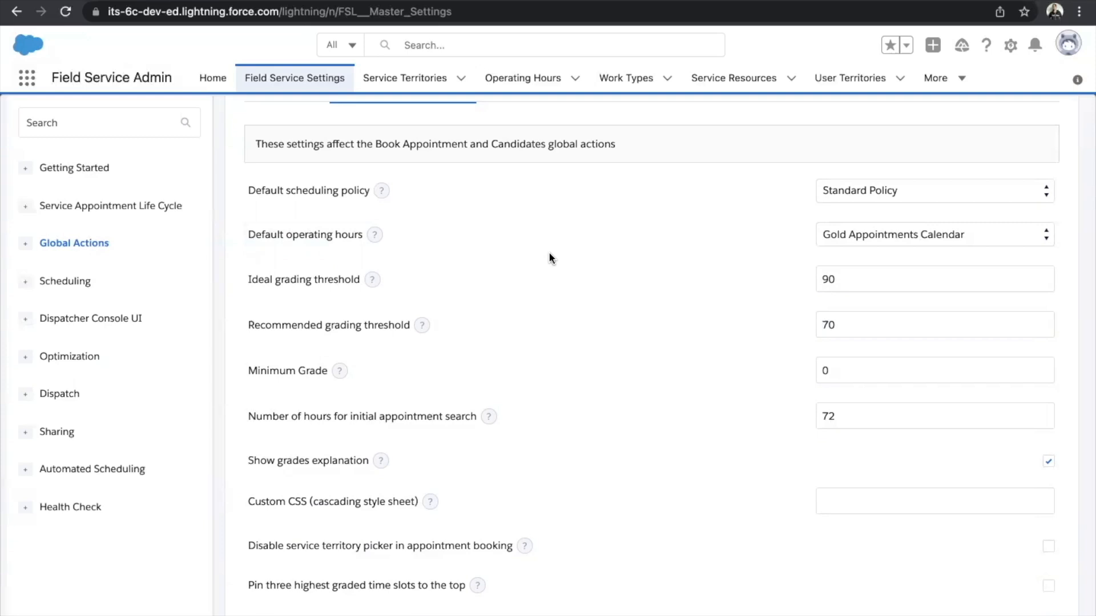
Review the available options for the default operating hours and the default scheduling policy in the Appointment Booking settings.
left_click(962, 234)
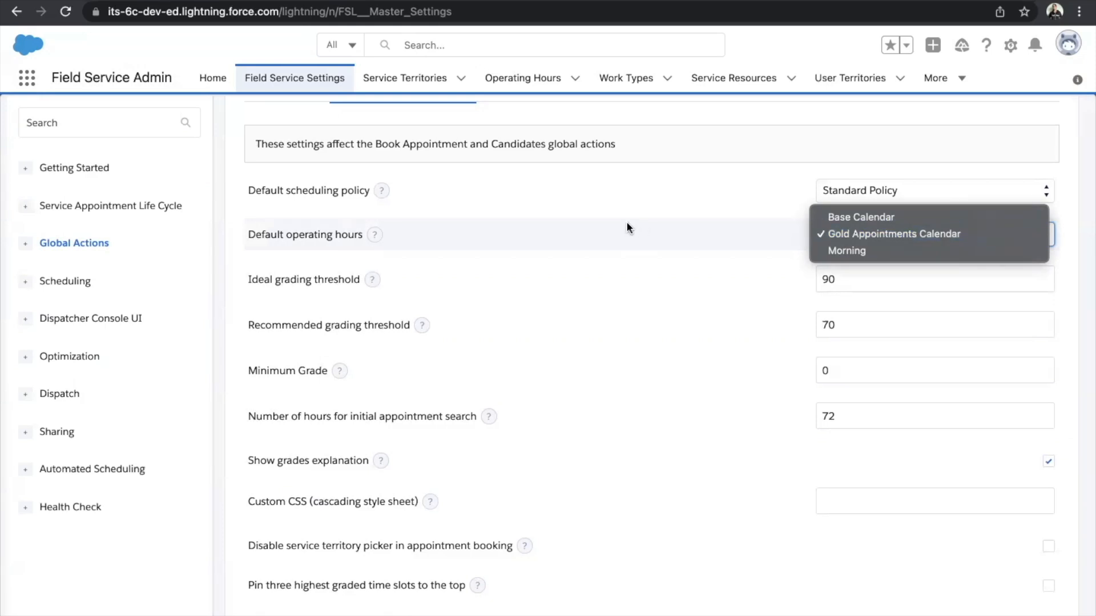
left_click(528, 221)
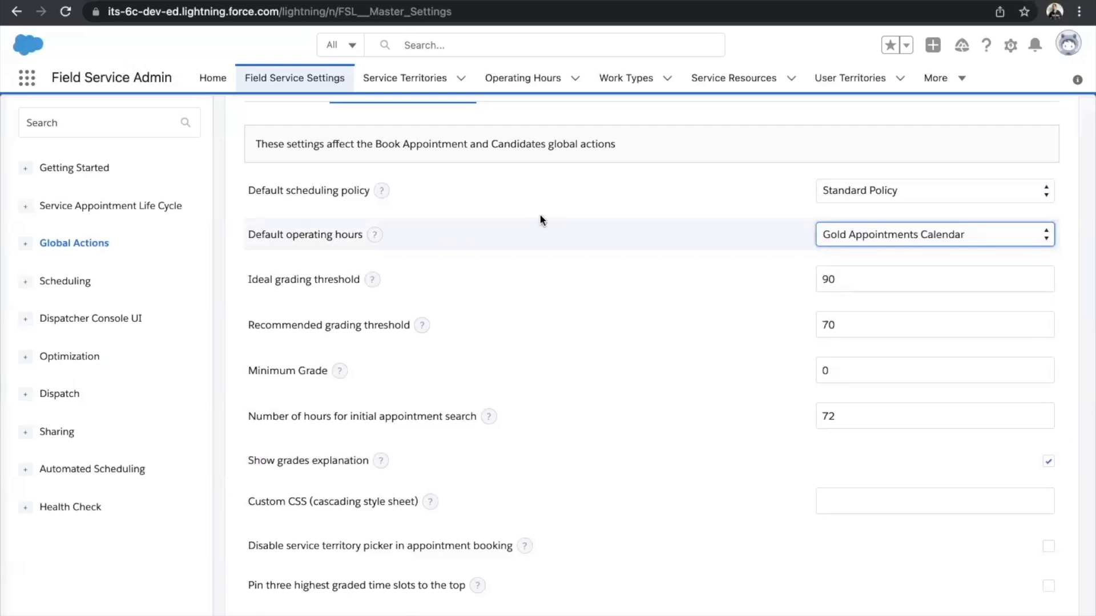
left_click(919, 195)
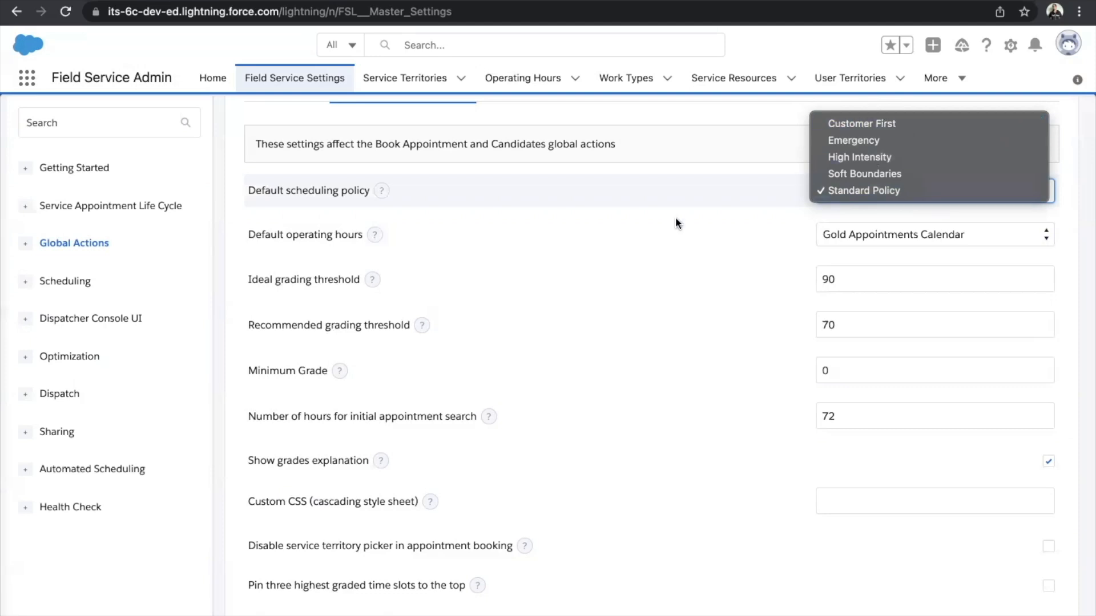
left_click(770, 249)
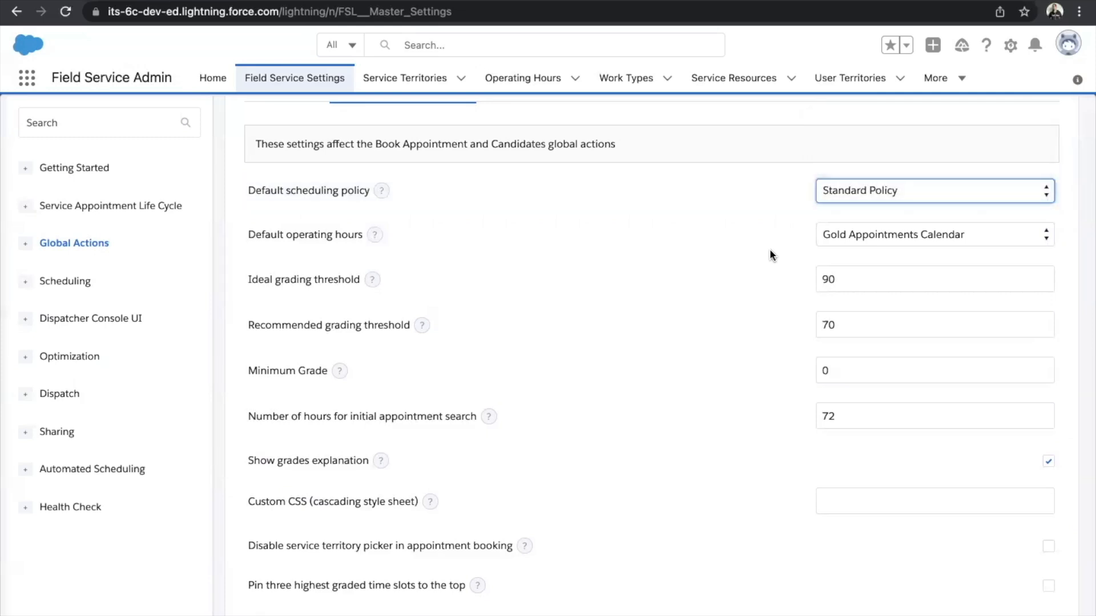
Open the Emergency Wizard settings under Global Actions to review the emergency policy, availability grades and search timeframe.
scroll(769, 249, "up", 3)
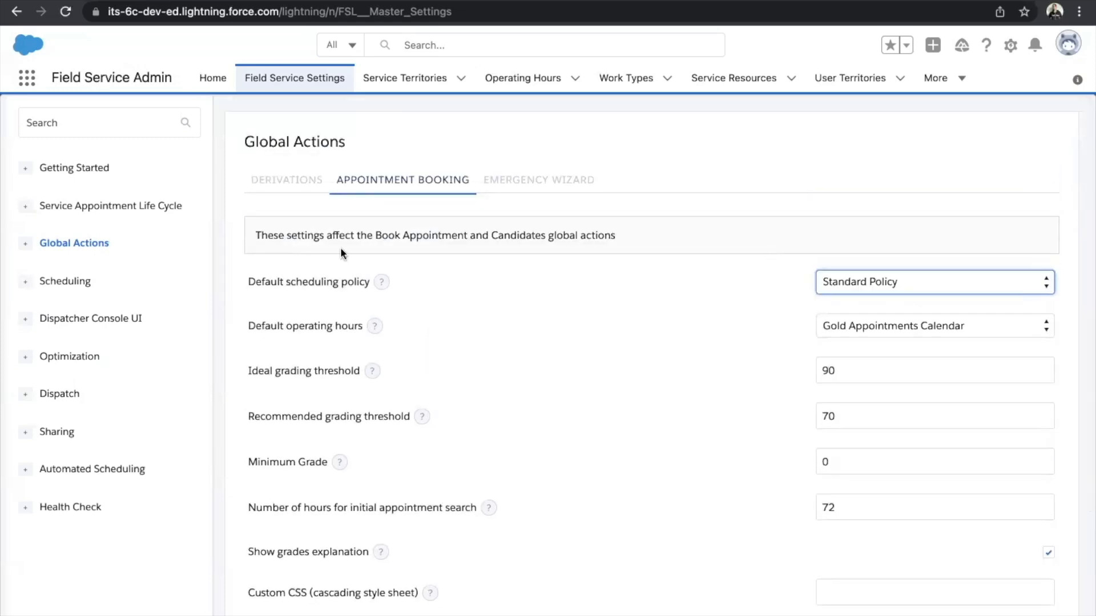
scroll(557, 338, "down", 3)
scroll(558, 339, "up", 3)
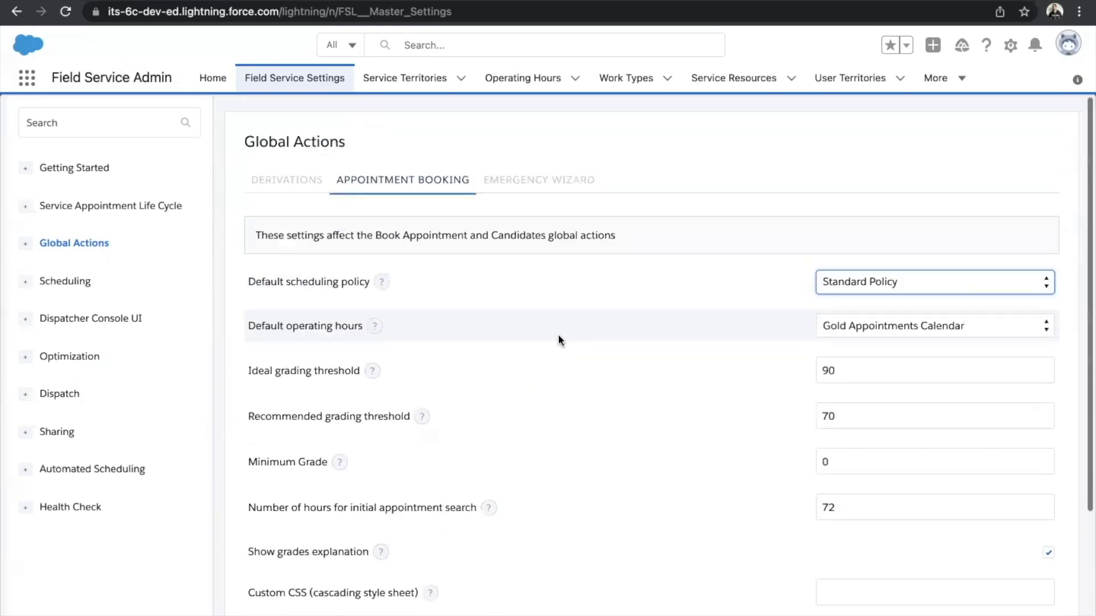
scroll(559, 337, "down", 2)
scroll(558, 336, "up", 2)
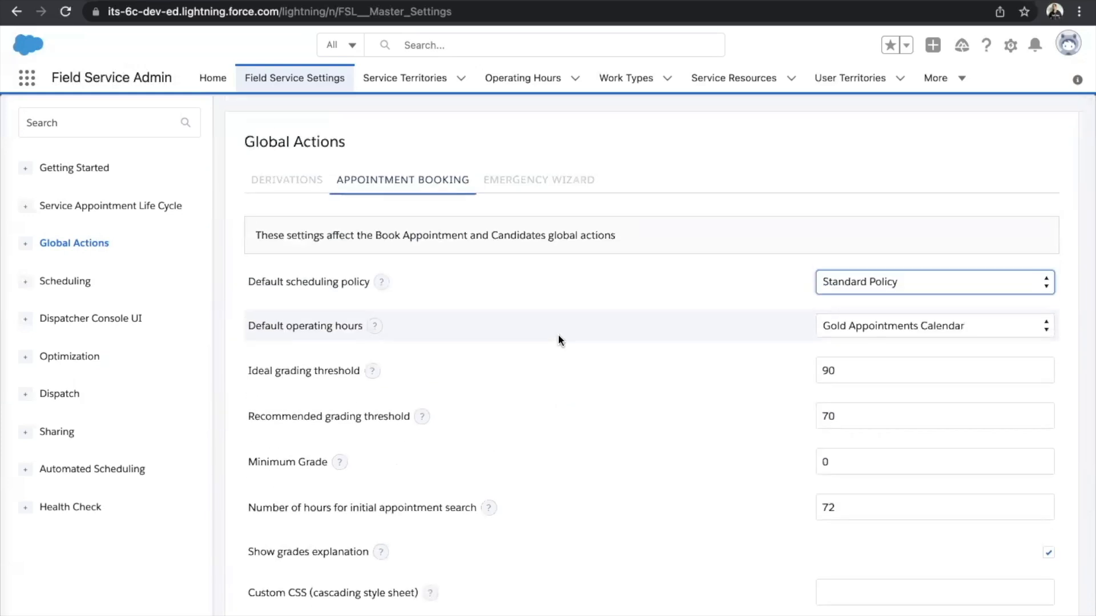
scroll(558, 339, "down", 2)
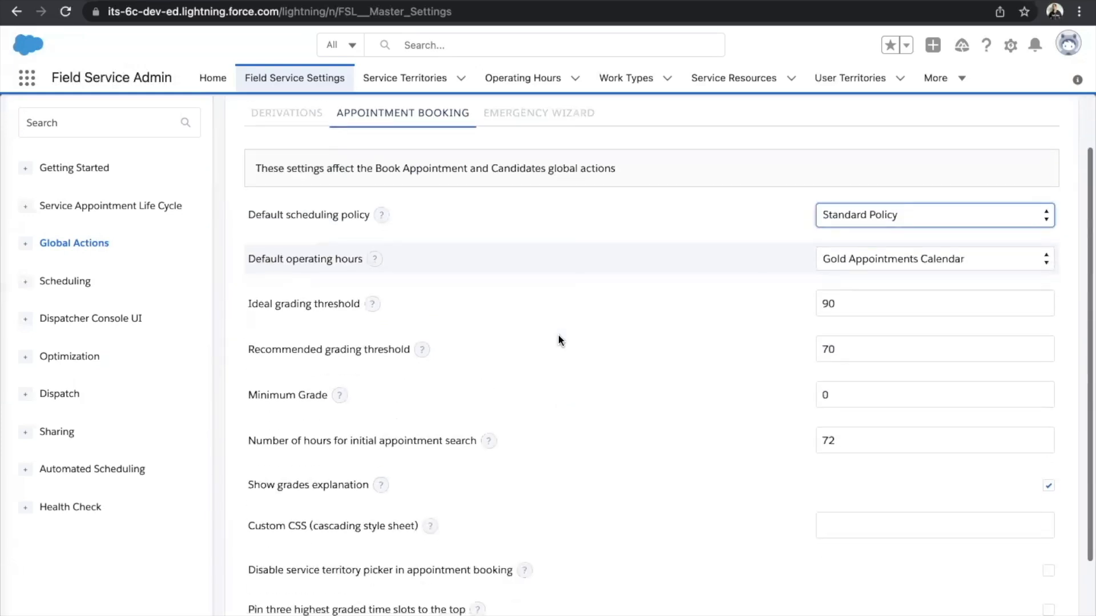
scroll(558, 339, "up", 2)
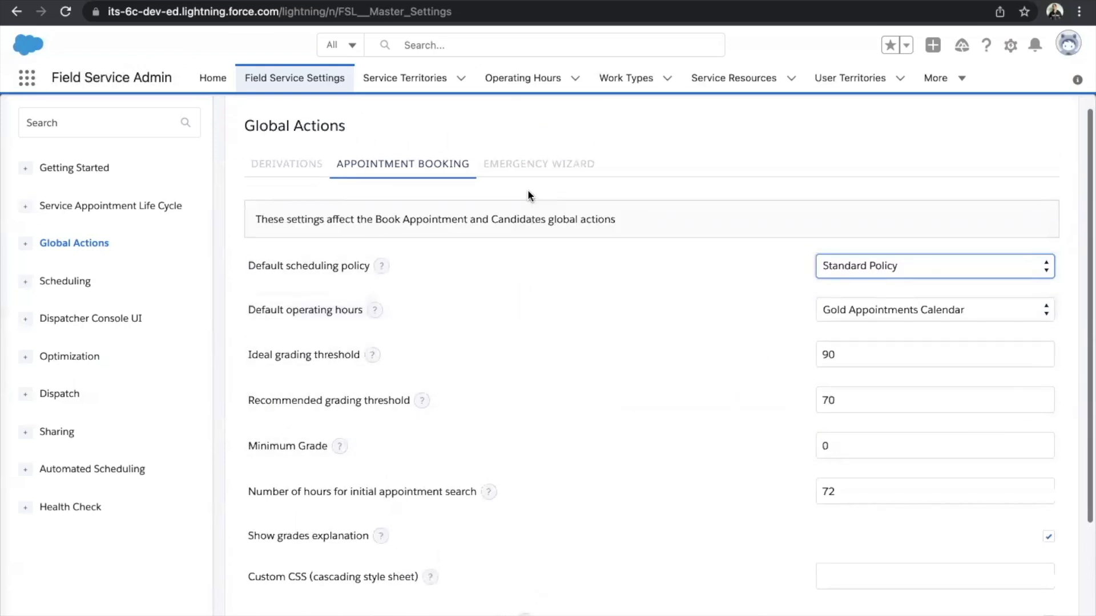
left_click(537, 165)
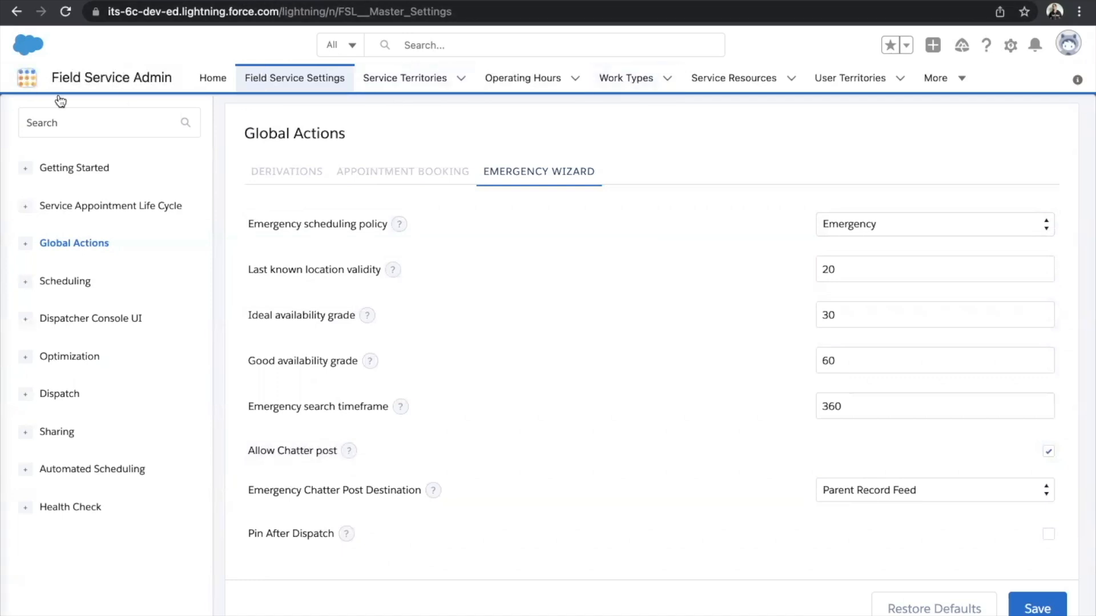
Switch to the Field Service app, open the Need Assistance work order and check its additional feed actions.
left_click(27, 78)
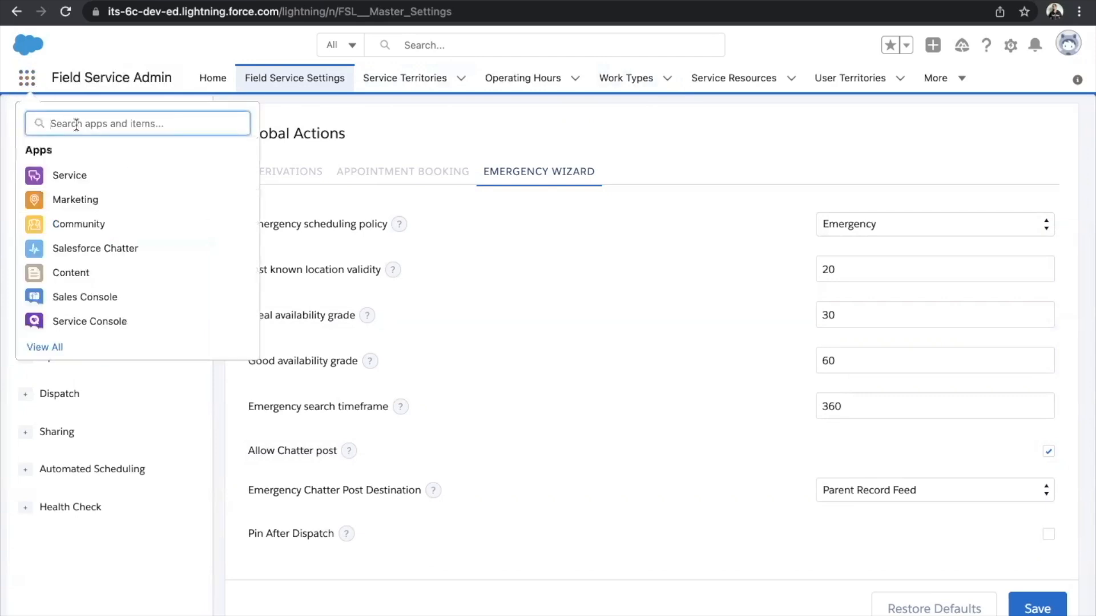
type("fie")
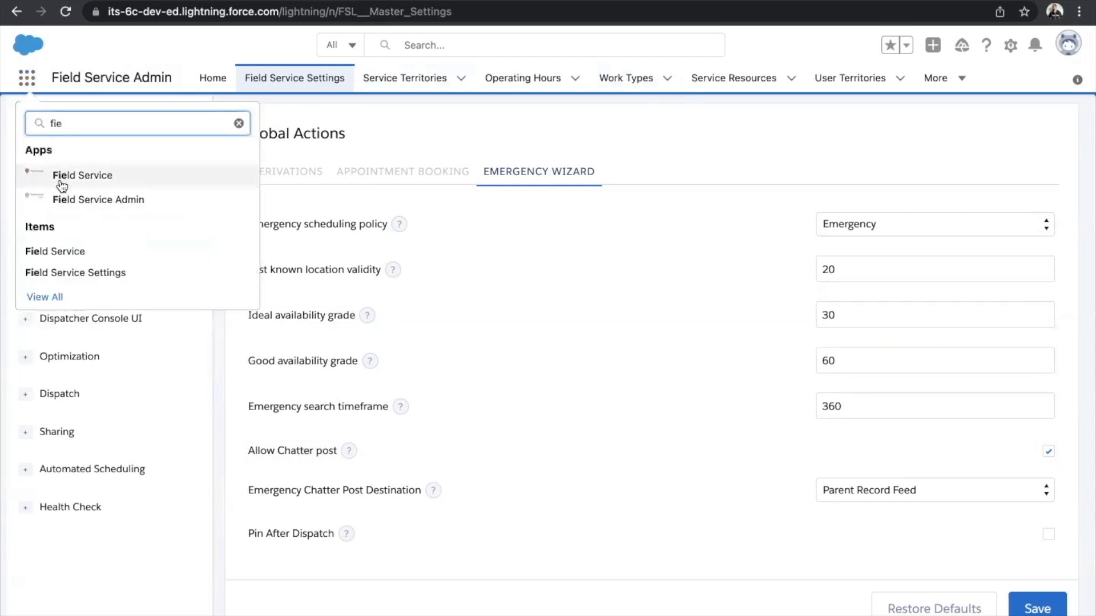
left_click(61, 186)
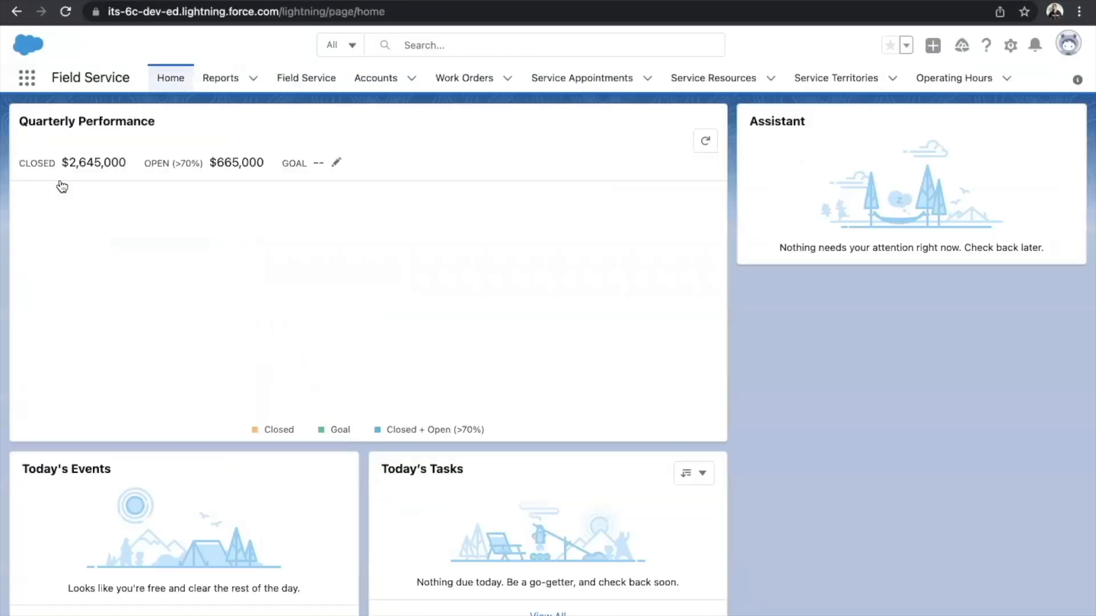
left_click(466, 78)
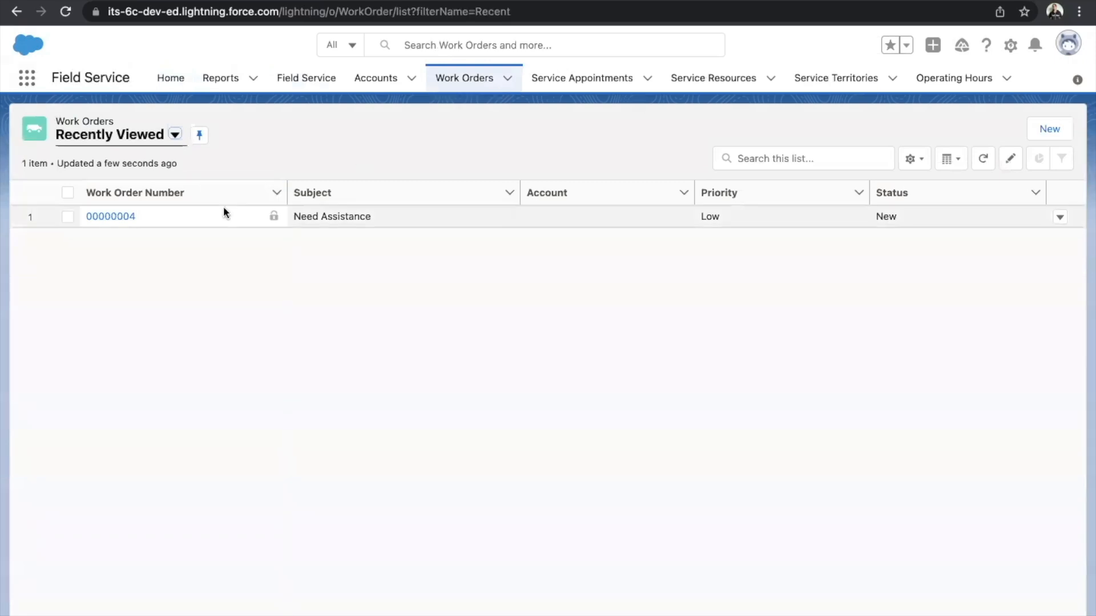
left_click(110, 217)
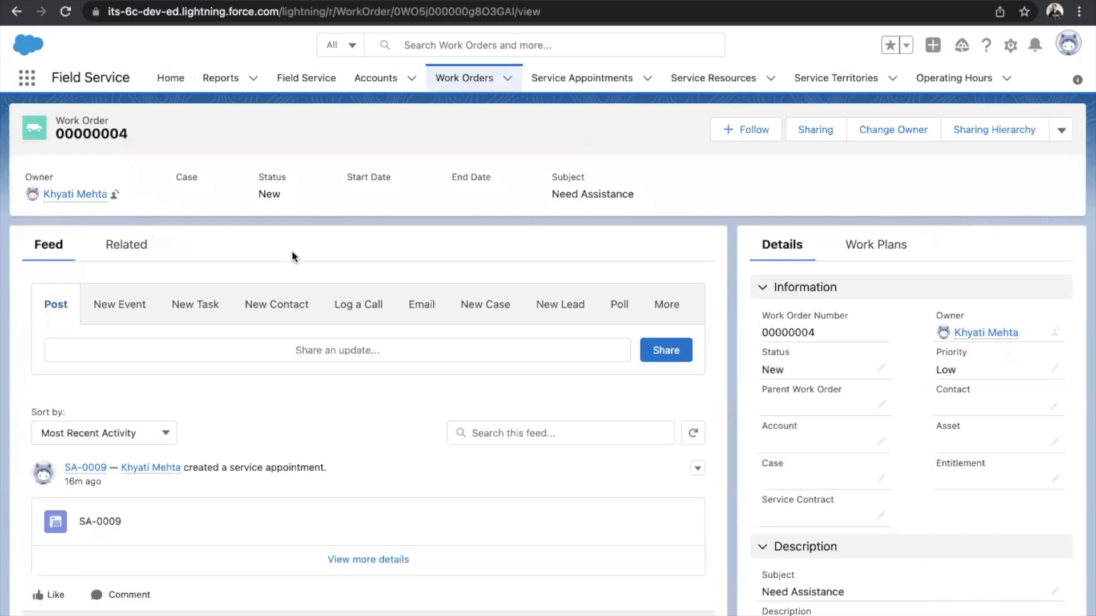
left_click(661, 301)
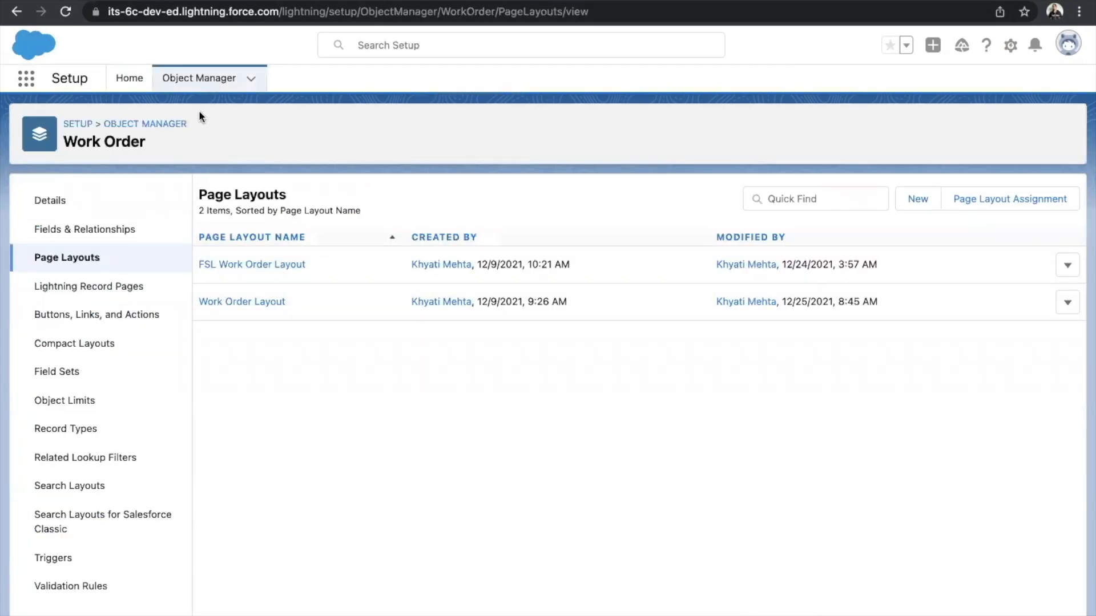
Add the Emergency action to the Salesforce Mobile and Lightning Experience Actions of the Work Order Layout and save the layout.
left_click(247, 301)
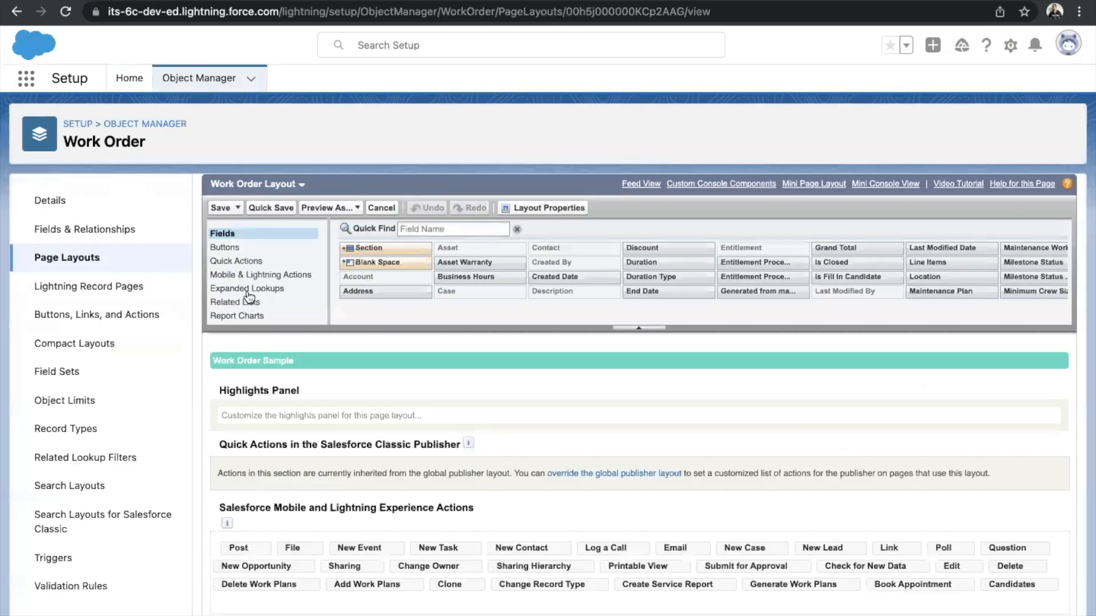
left_click(250, 280)
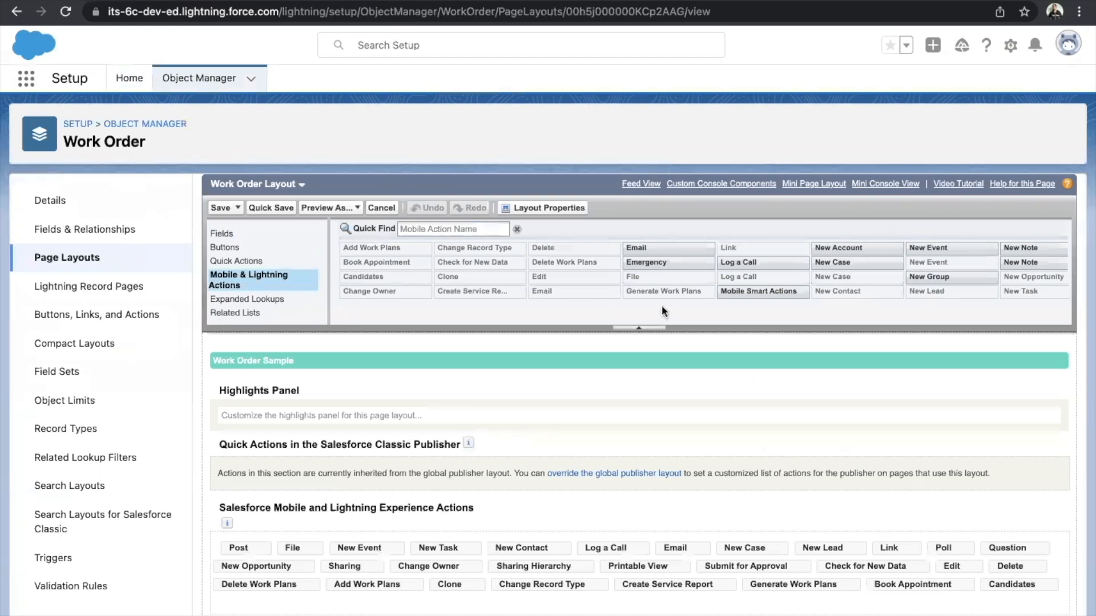
left_click_drag(672, 262, 622, 568)
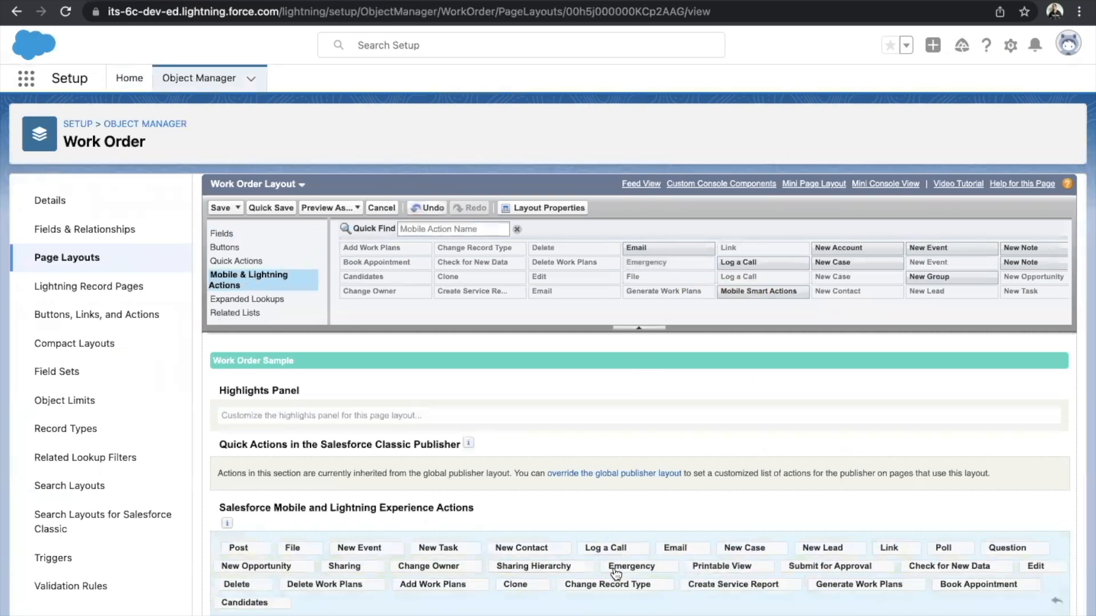
left_click(220, 208)
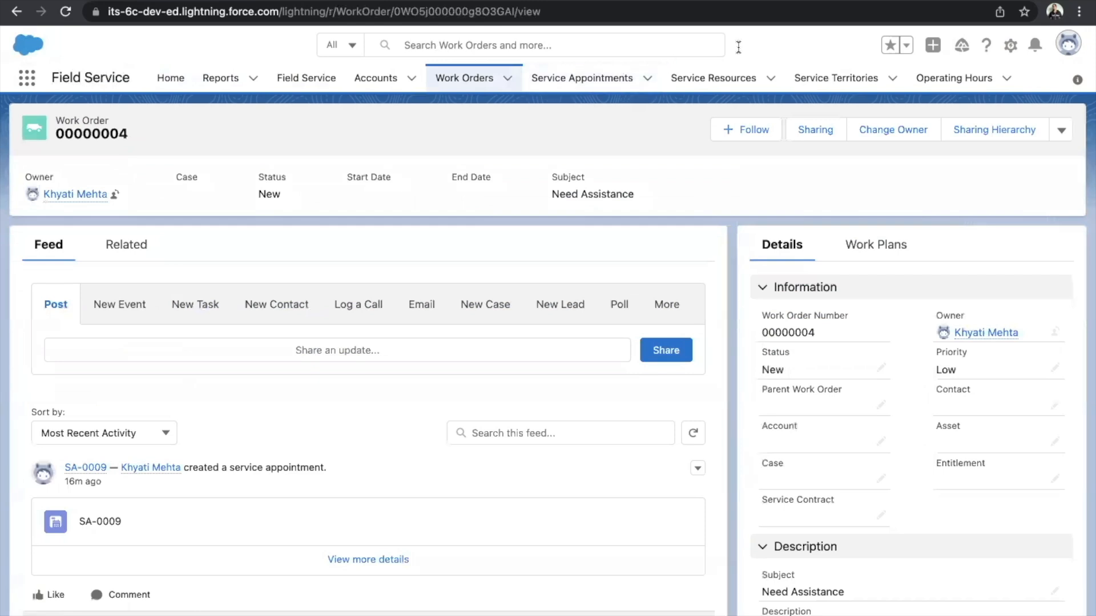
Reload the Need Assistance work order and open its Emergency action to show the Emergency Dispatch form.
left_click(66, 11)
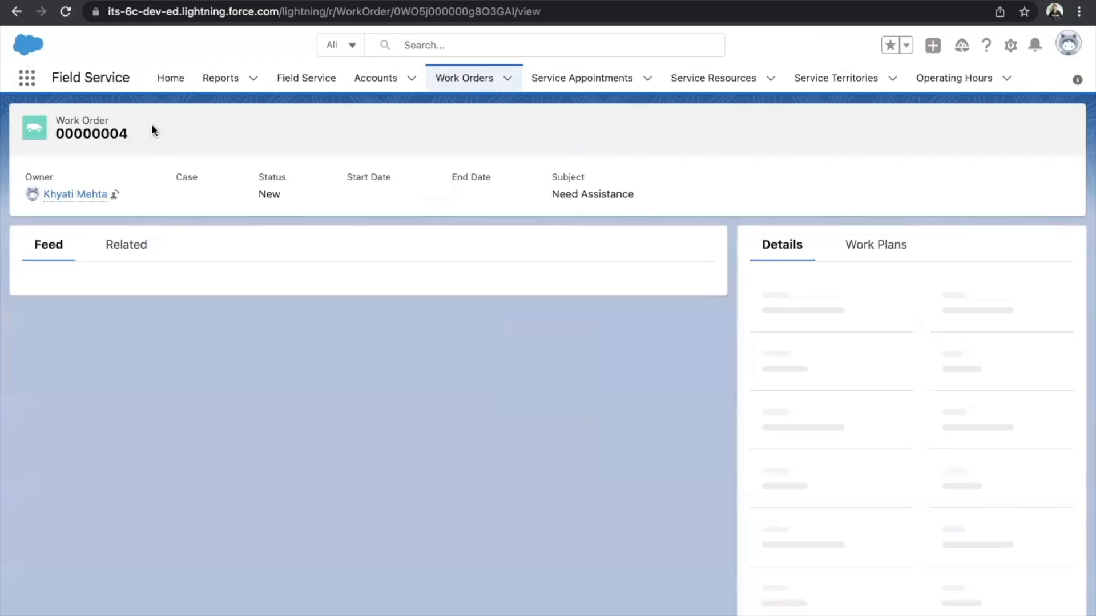
left_click(669, 306)
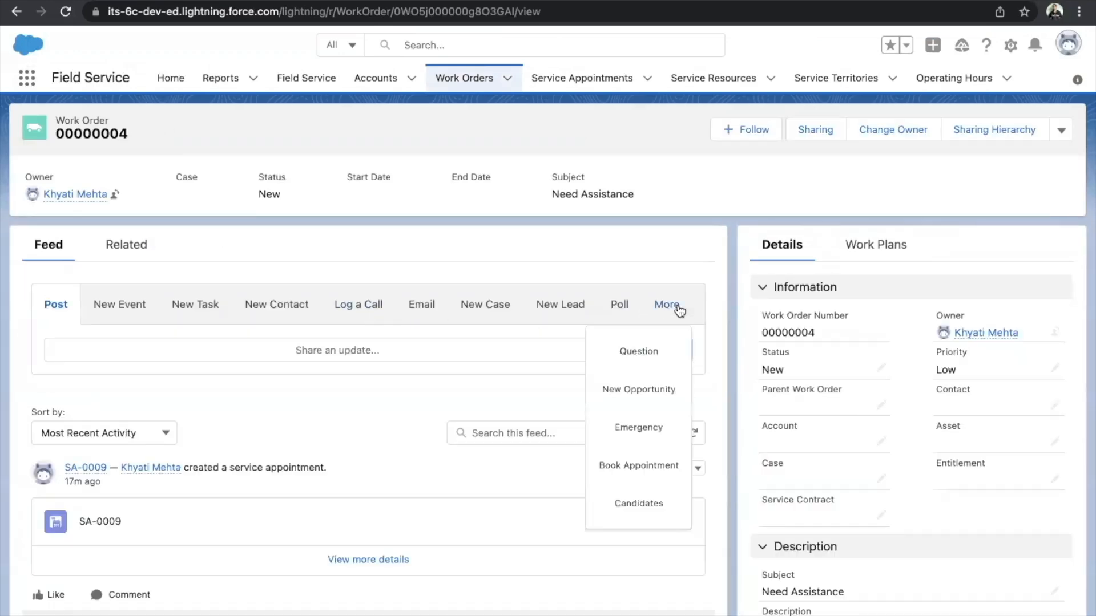
left_click(620, 434)
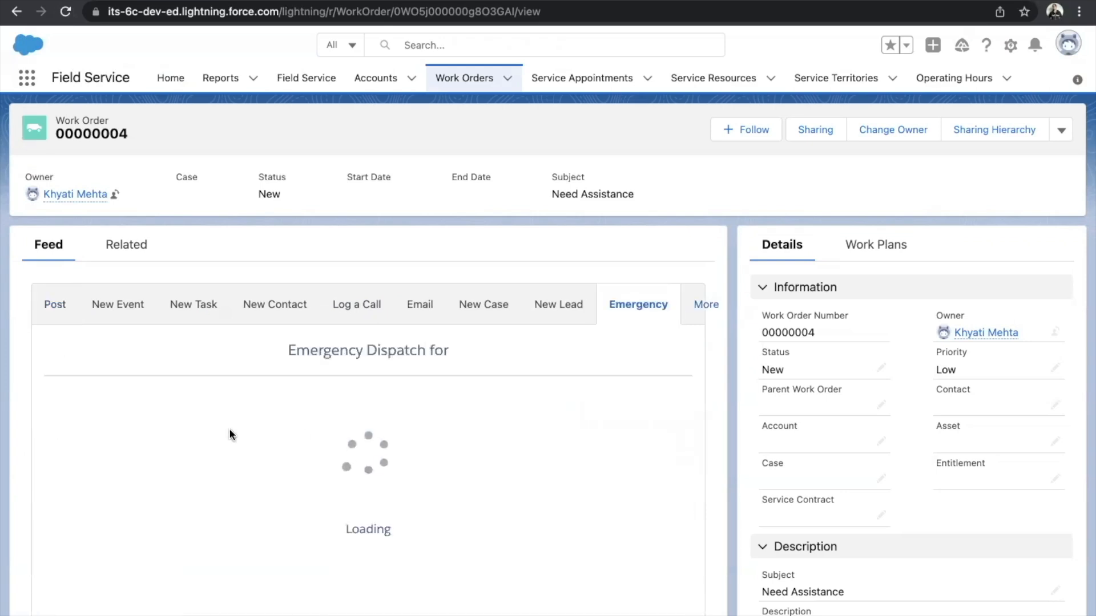
scroll(375, 465, "down", 1)
scroll(375, 465, "down", 2)
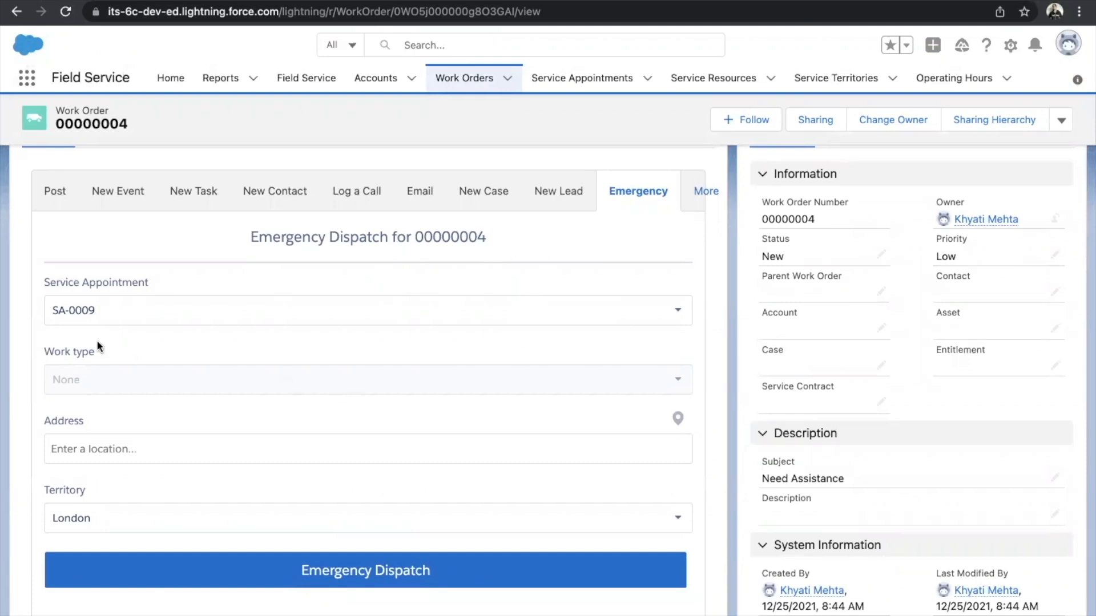
Try an emergency dispatch for service appointment SA-0009 with the London territory, then return to the form.
left_click(245, 301)
left_click(245, 300)
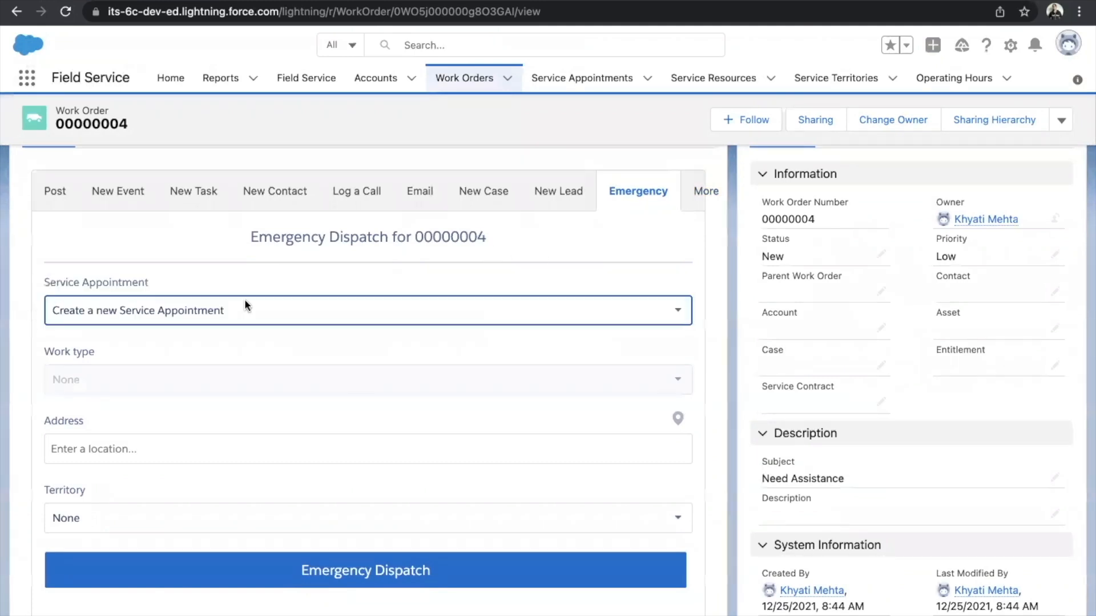
left_click(245, 300)
left_click(250, 323)
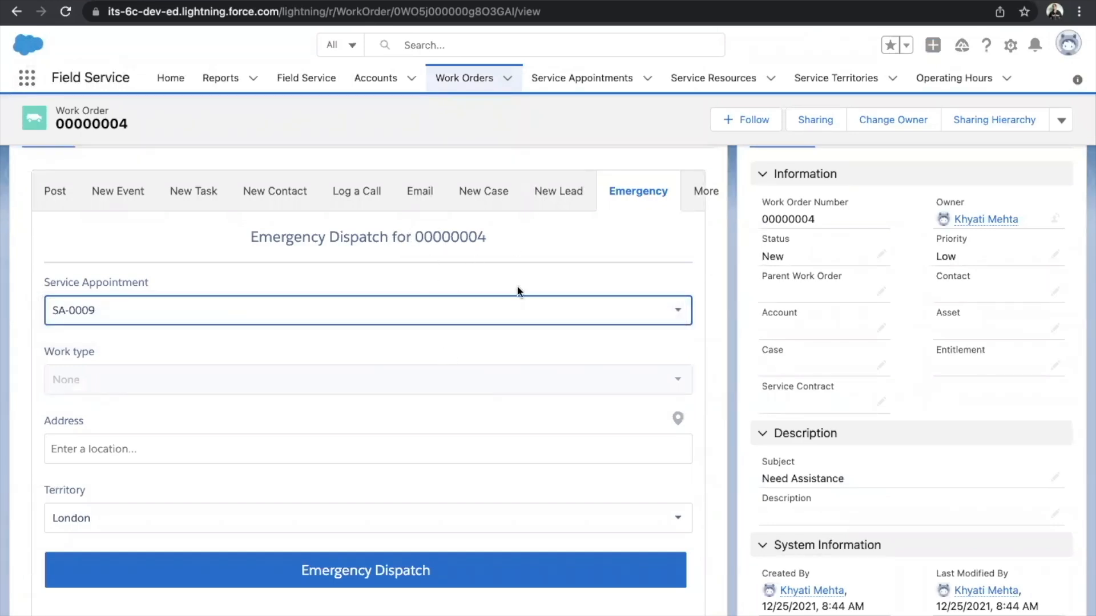
left_click(295, 325)
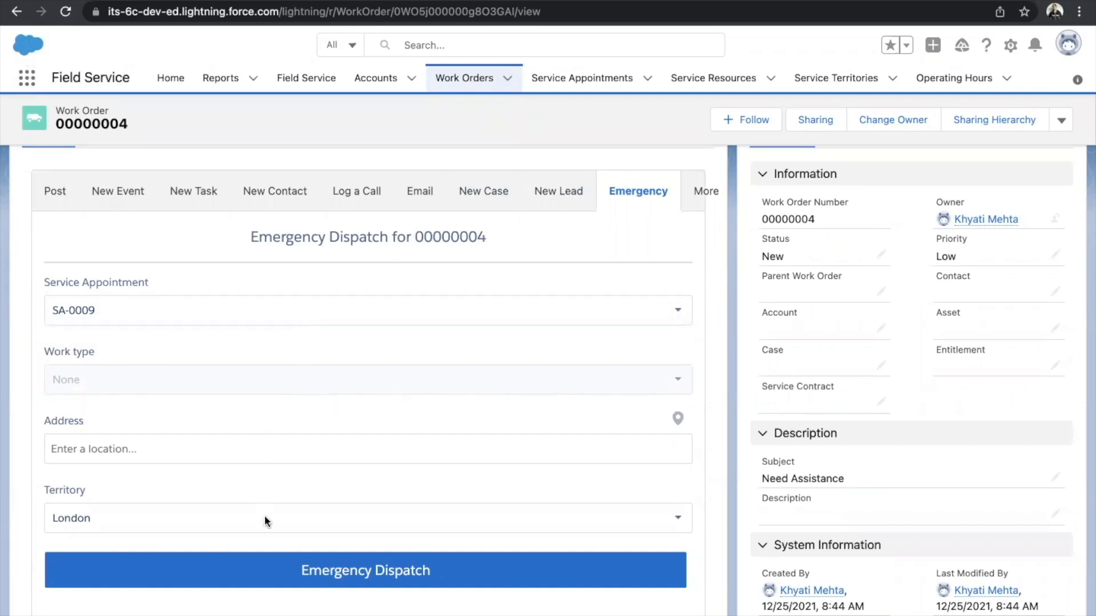
left_click(326, 579)
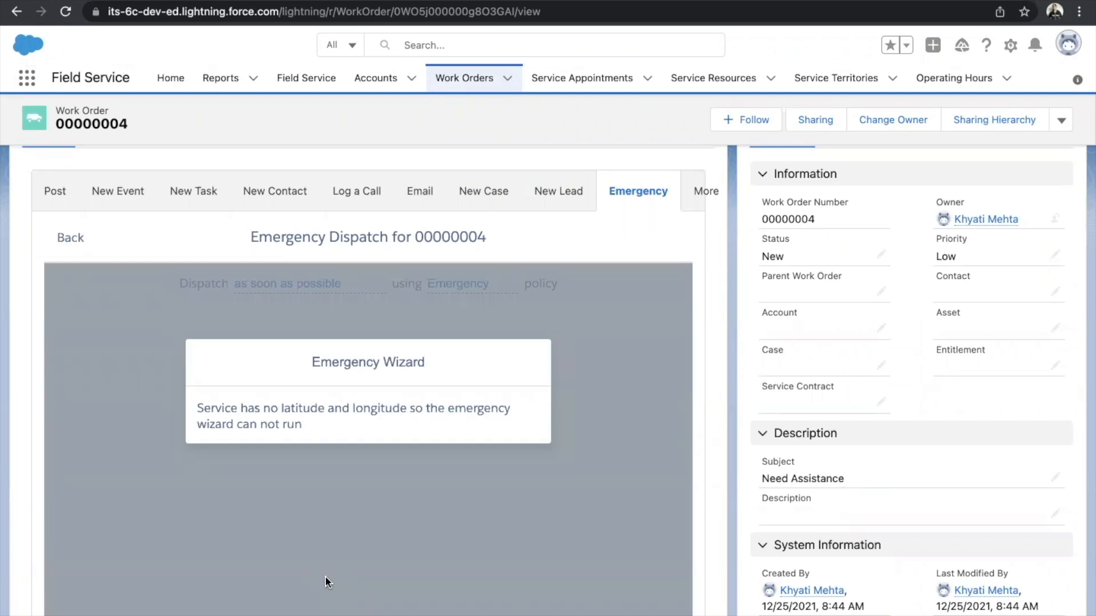
scroll(326, 577, "down", 2)
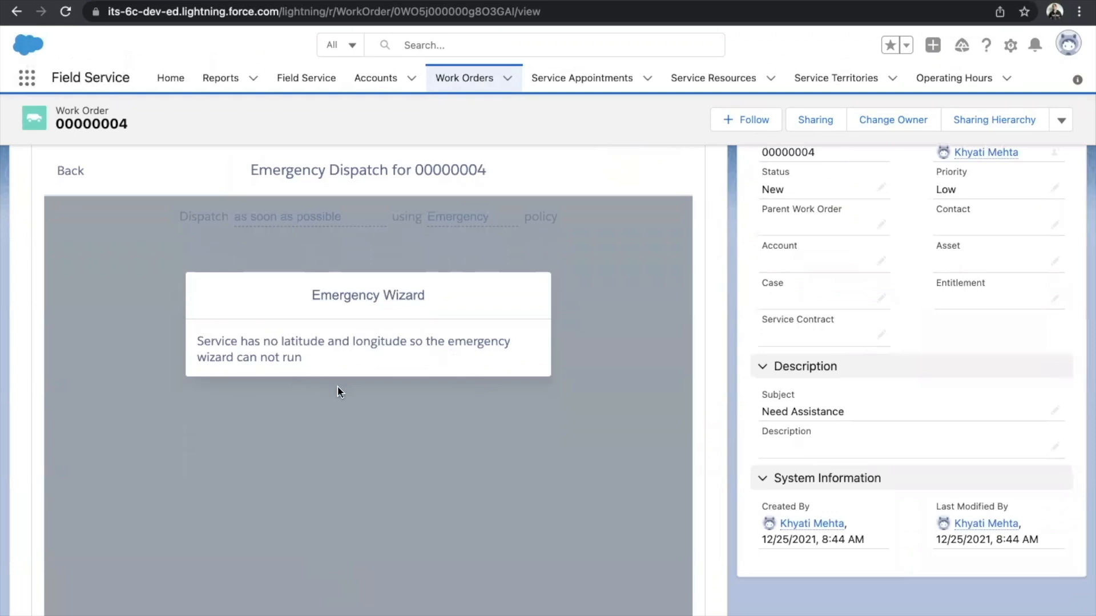
left_click(65, 173)
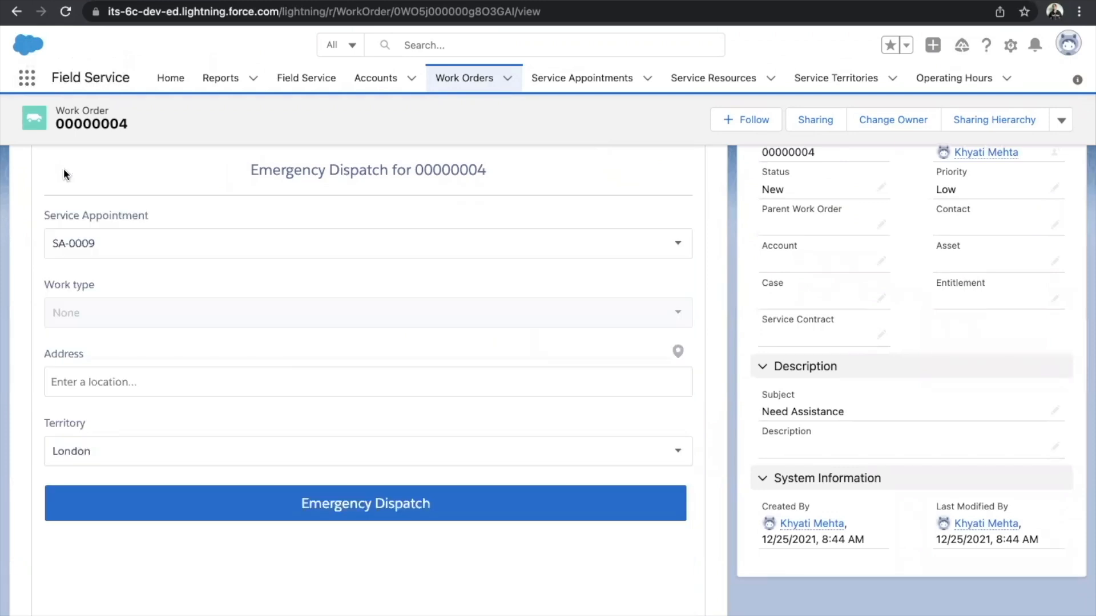
Try the emergency dispatch for SA-0009 with the territory set to None, then return to the form.
left_click(149, 461)
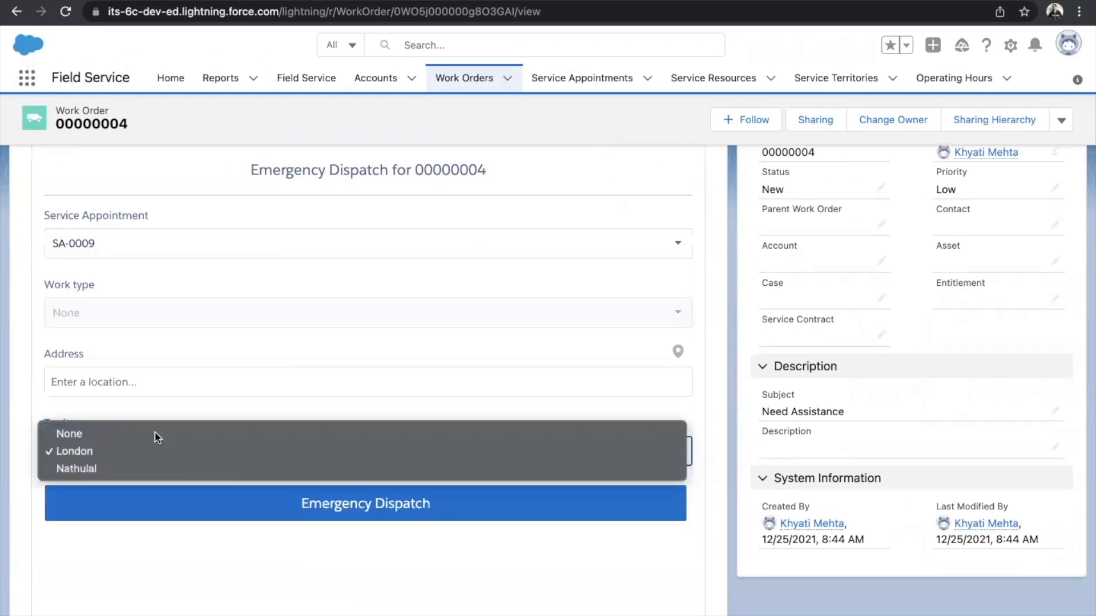
left_click(154, 437)
left_click(296, 505)
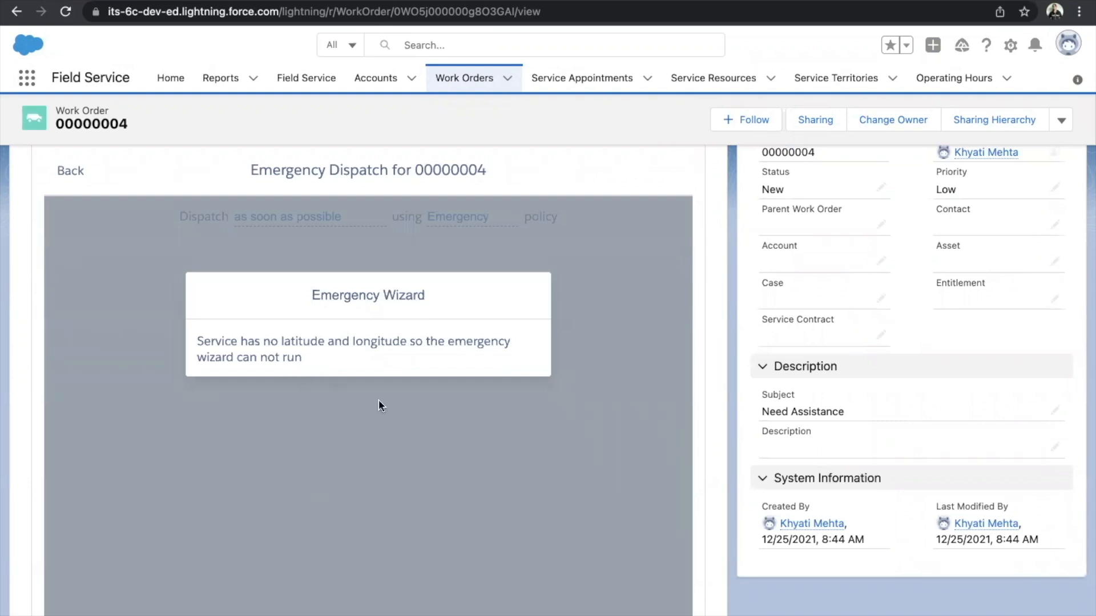
scroll(264, 292, "down", 7)
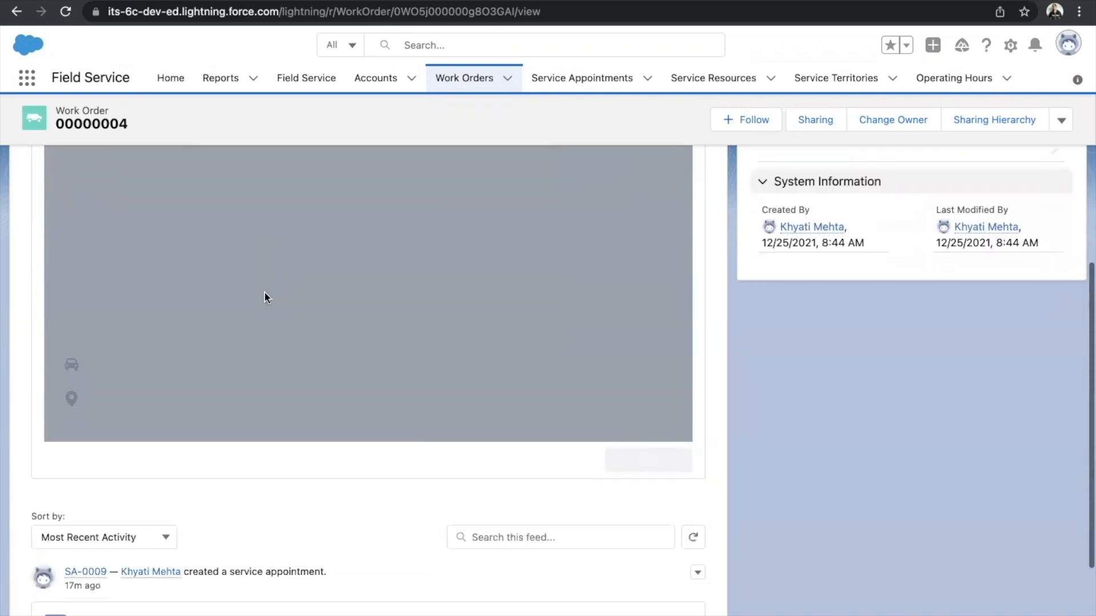
scroll(265, 292, "up", 8)
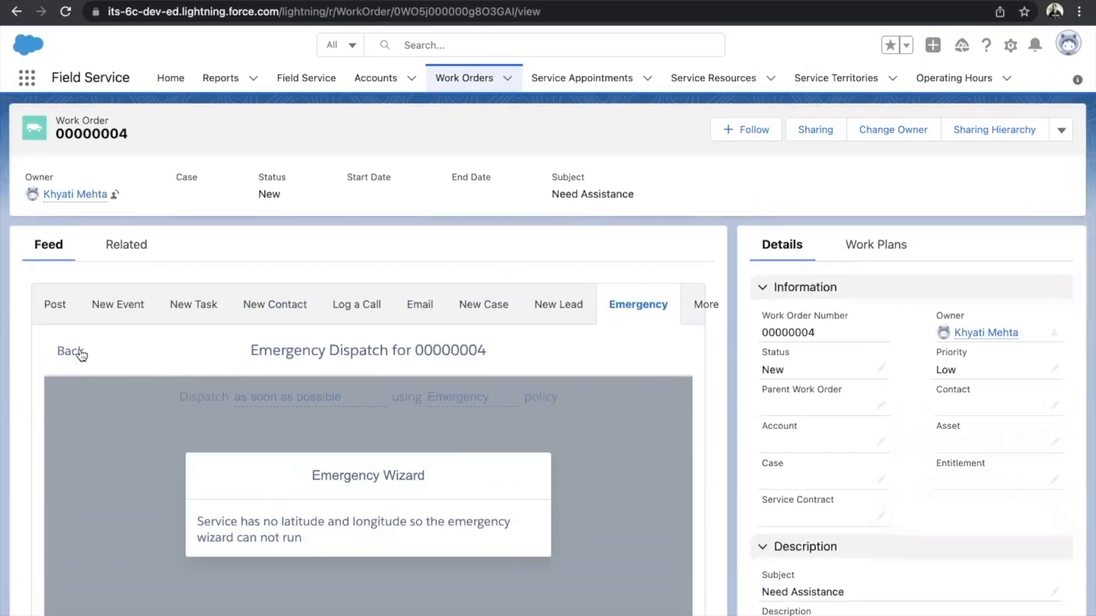
left_click(73, 349)
Run an emergency dispatch for SA-0009 with the address London, UK and the London territory, and examine the wizard result and map.
scroll(244, 534, "down", 2)
left_click(253, 466)
left_click(242, 537)
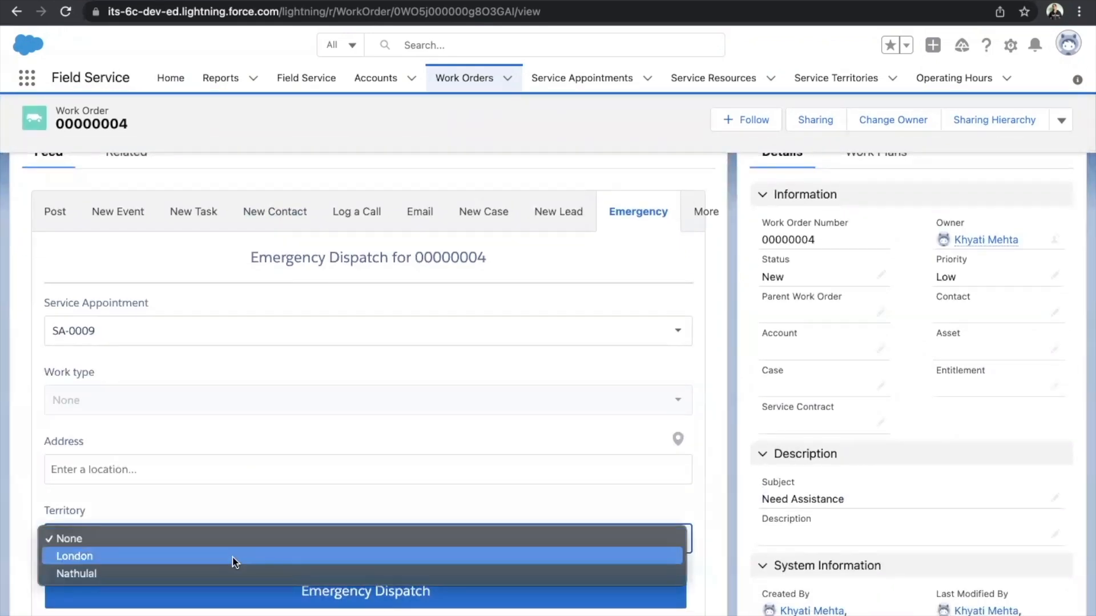
left_click(235, 558)
left_click(241, 476)
type("lo")
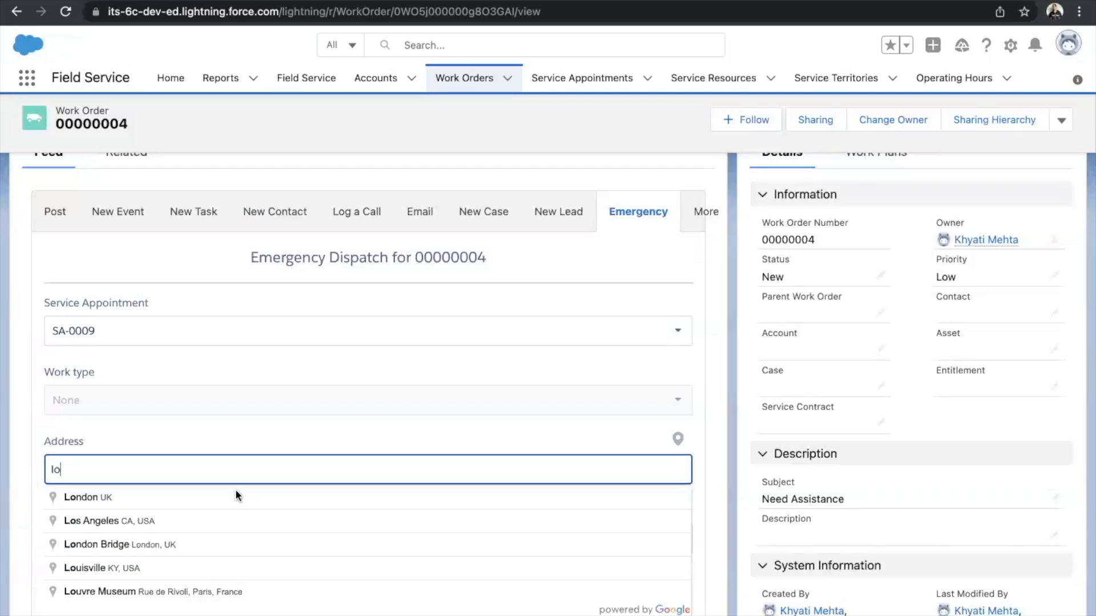
left_click(235, 496)
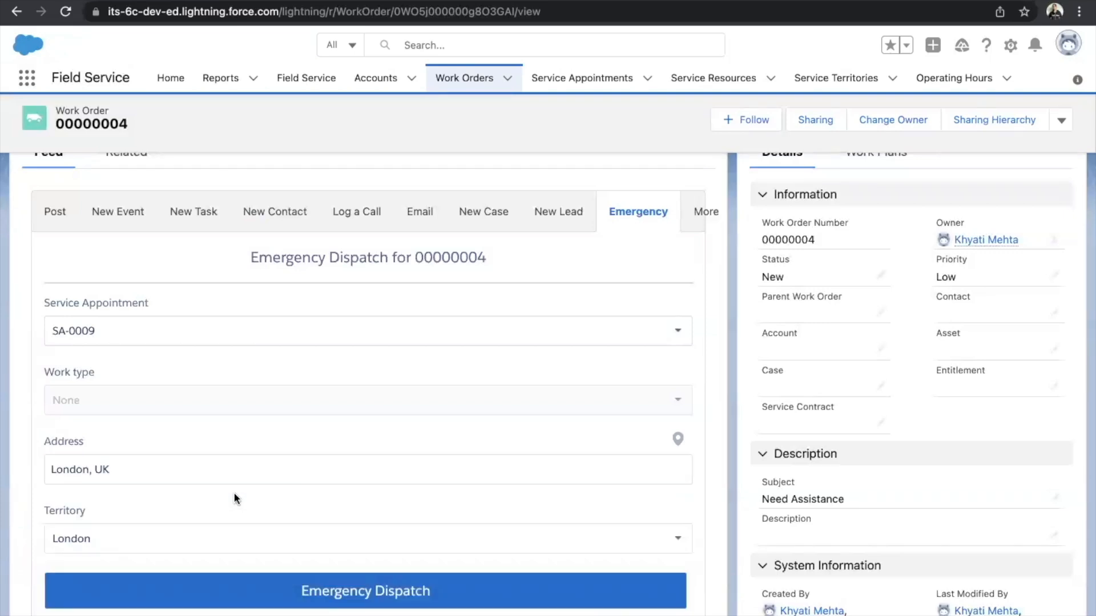
left_click(431, 597)
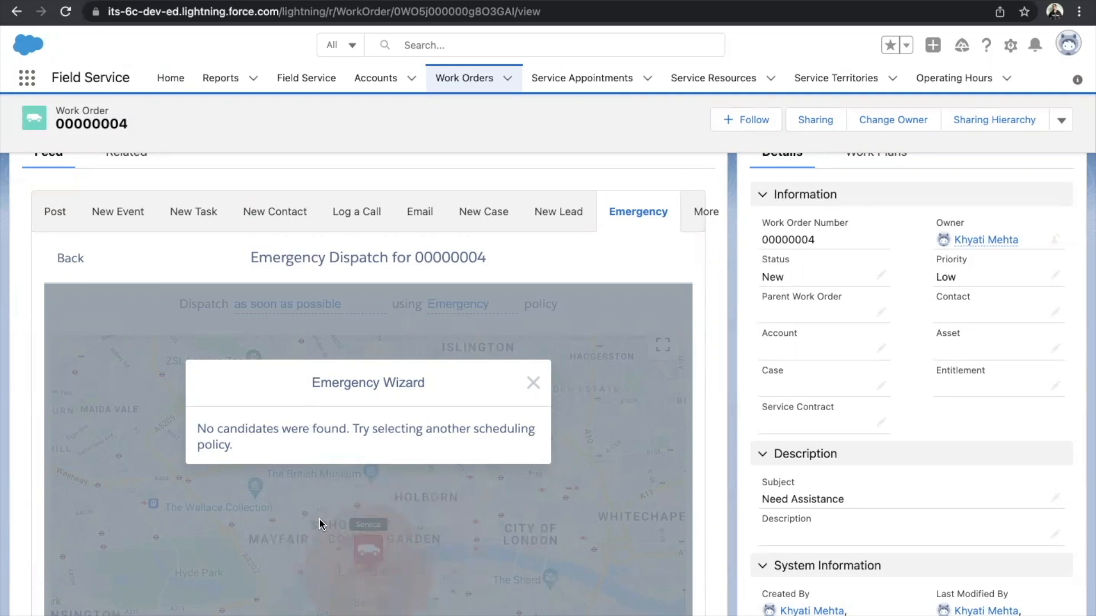
scroll(320, 519, "down", 2)
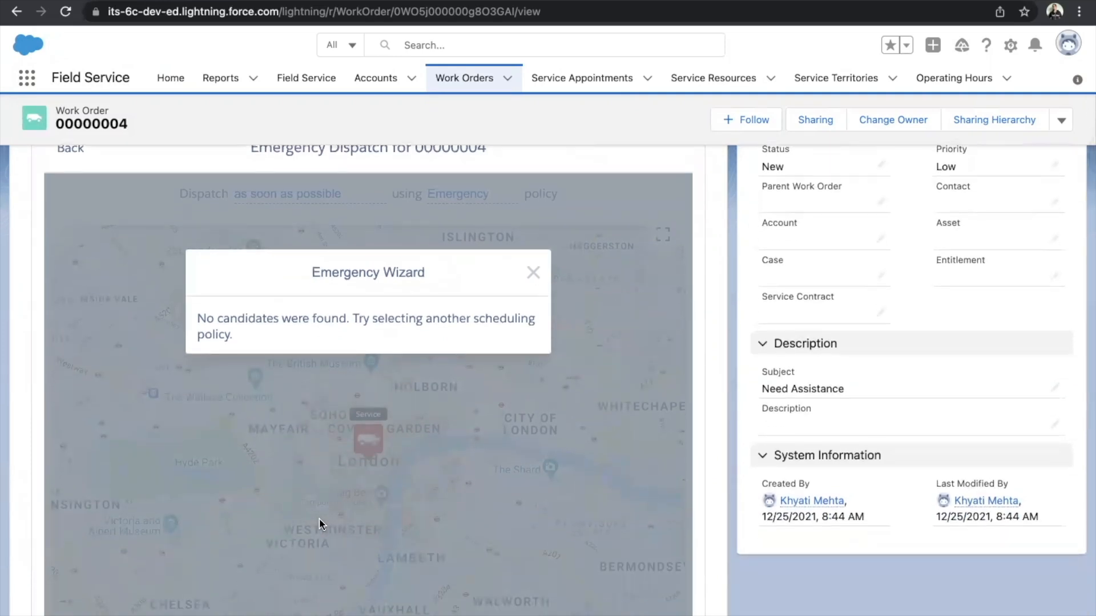
scroll(319, 518, "down", 1)
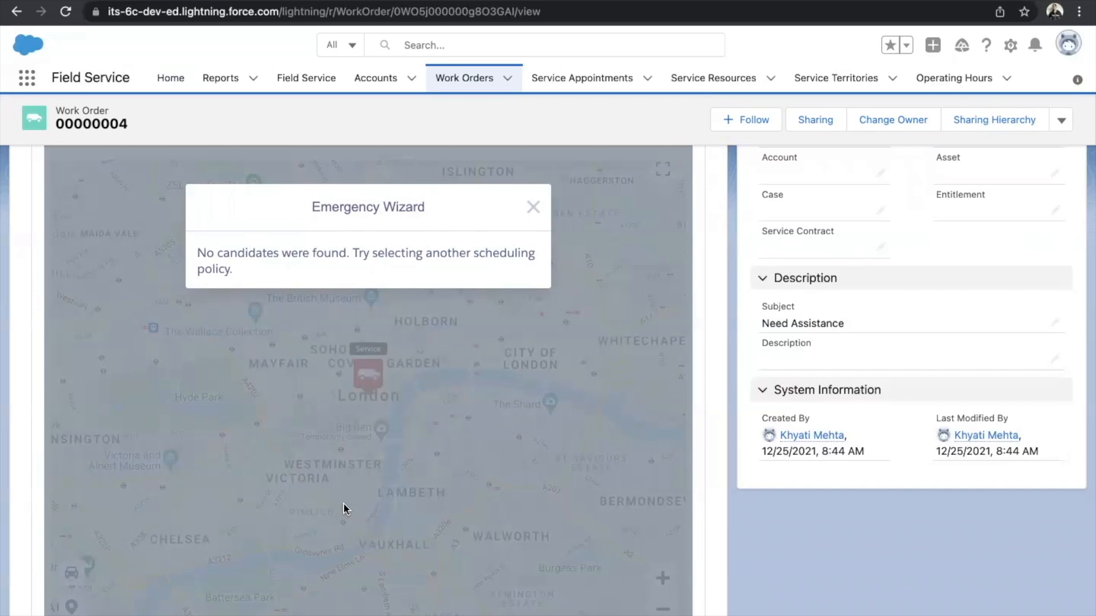
scroll(344, 504, "up", 4)
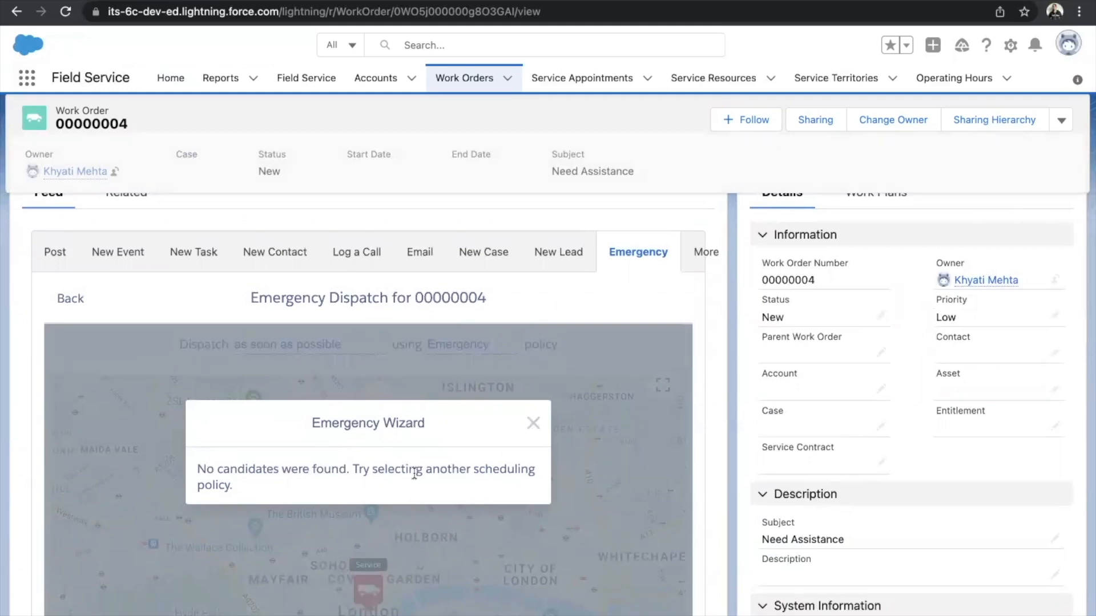
Open the work order's Candidates action and get candidates for SA-0009 with the territory set to Nathulal.
left_click(701, 258)
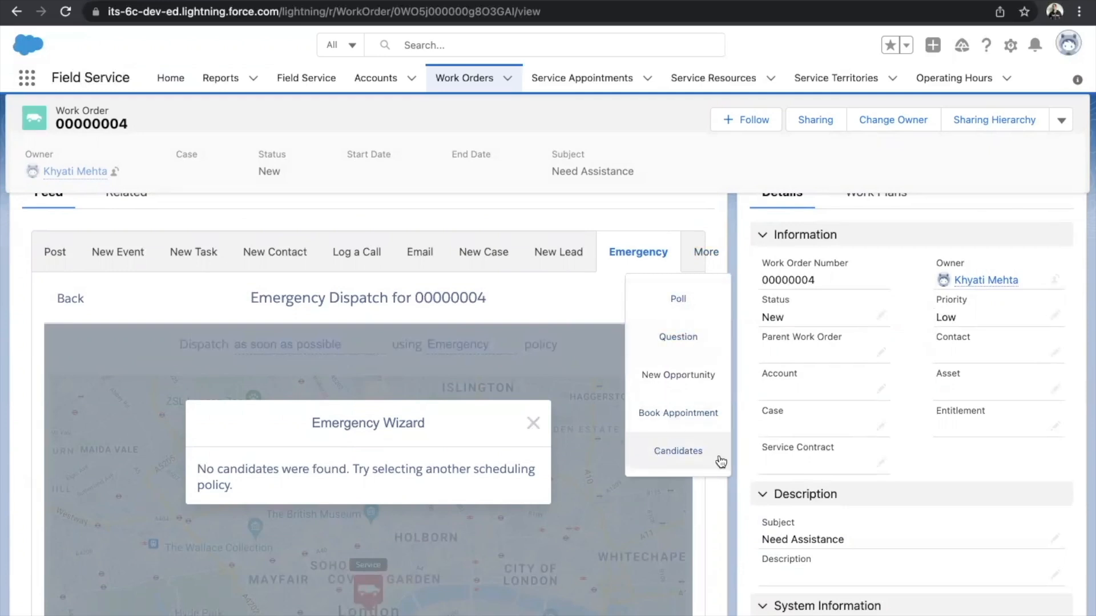
left_click(683, 443)
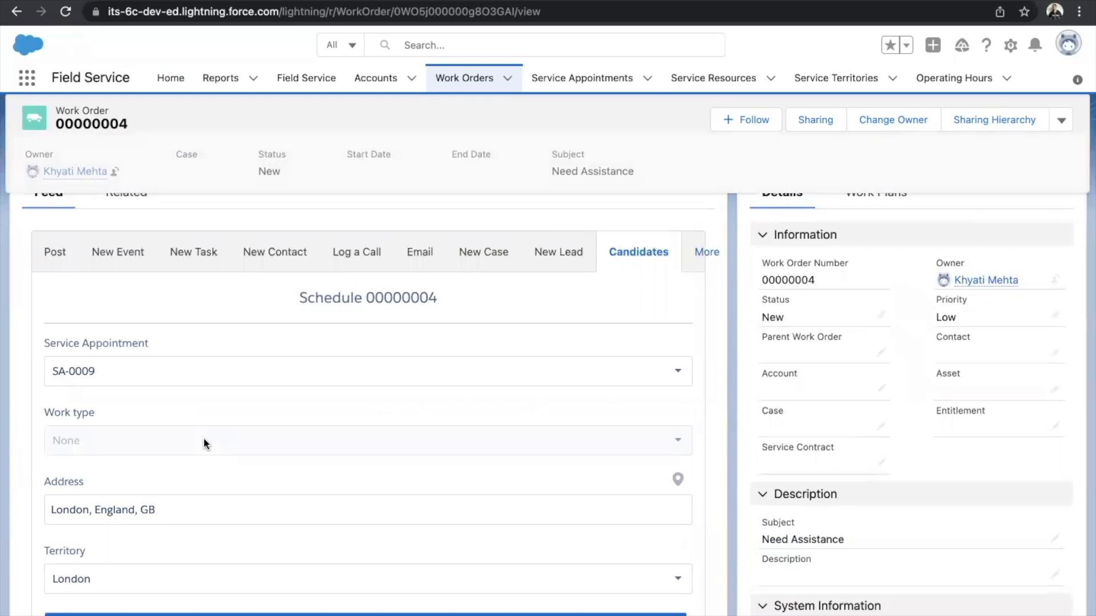
scroll(292, 482, "down", 2)
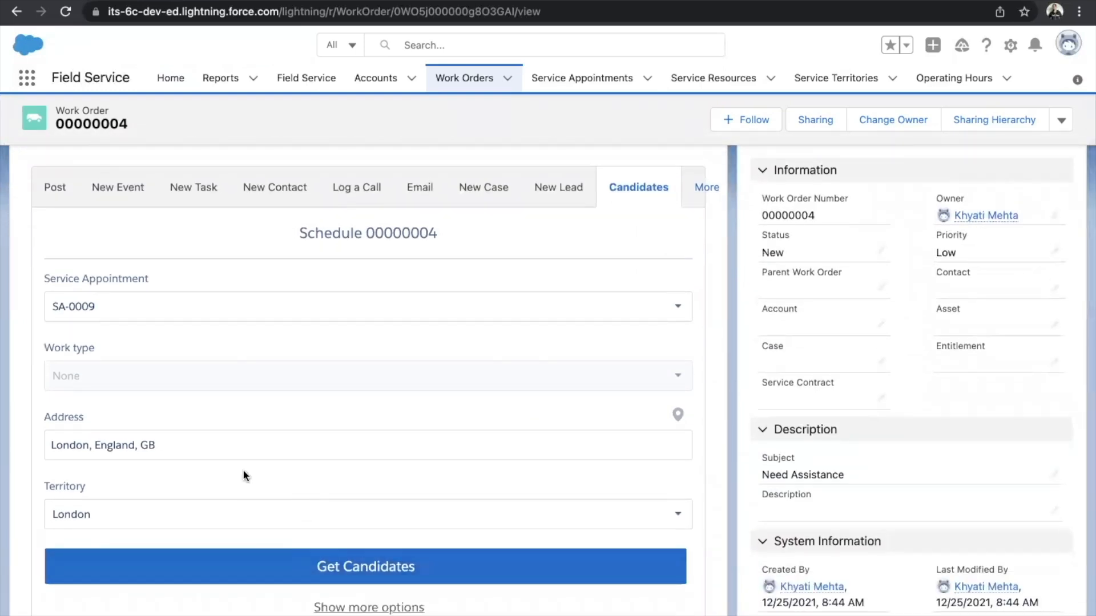
left_click(263, 521)
left_click(261, 532)
left_click(279, 567)
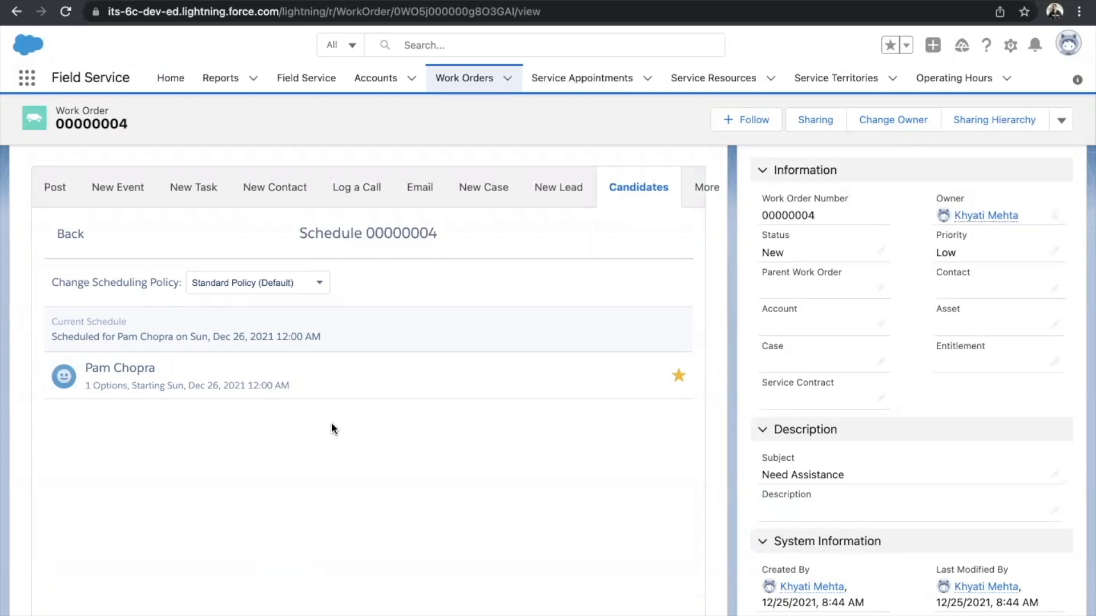
Schedule SA-0009 to the listed candidate for Sun, Dec 26, 2021 12:00 AM and open the service appointment record.
left_click(117, 386)
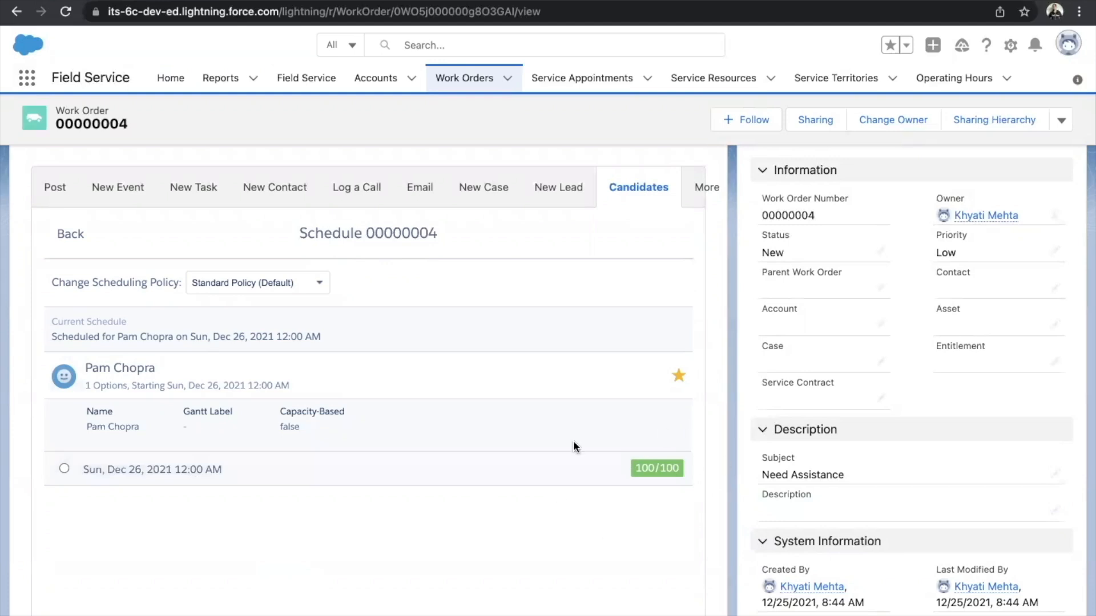
left_click(64, 469)
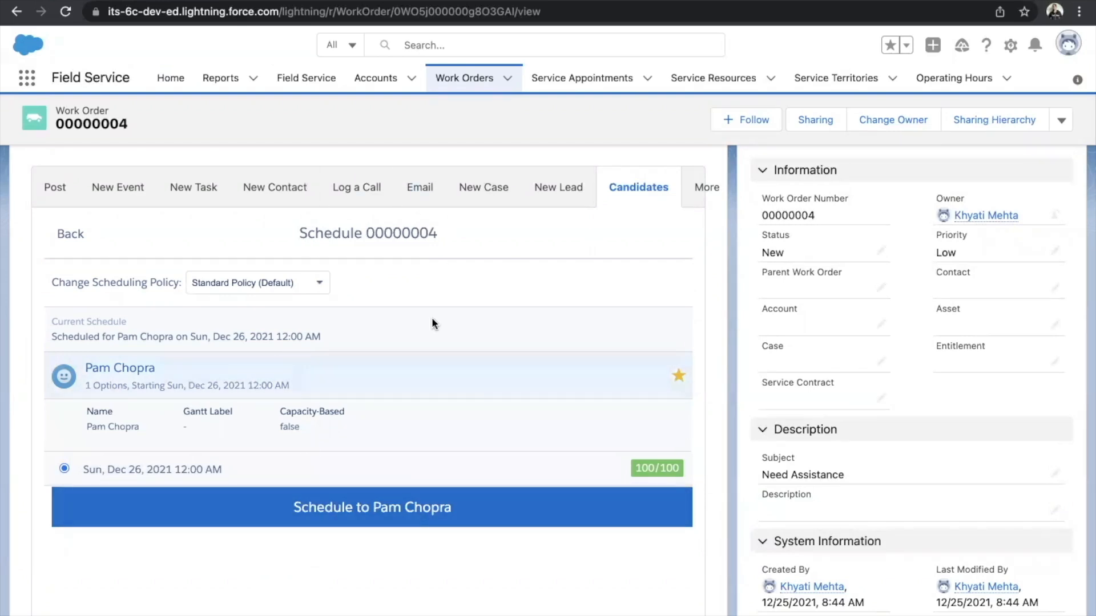
left_click(370, 510)
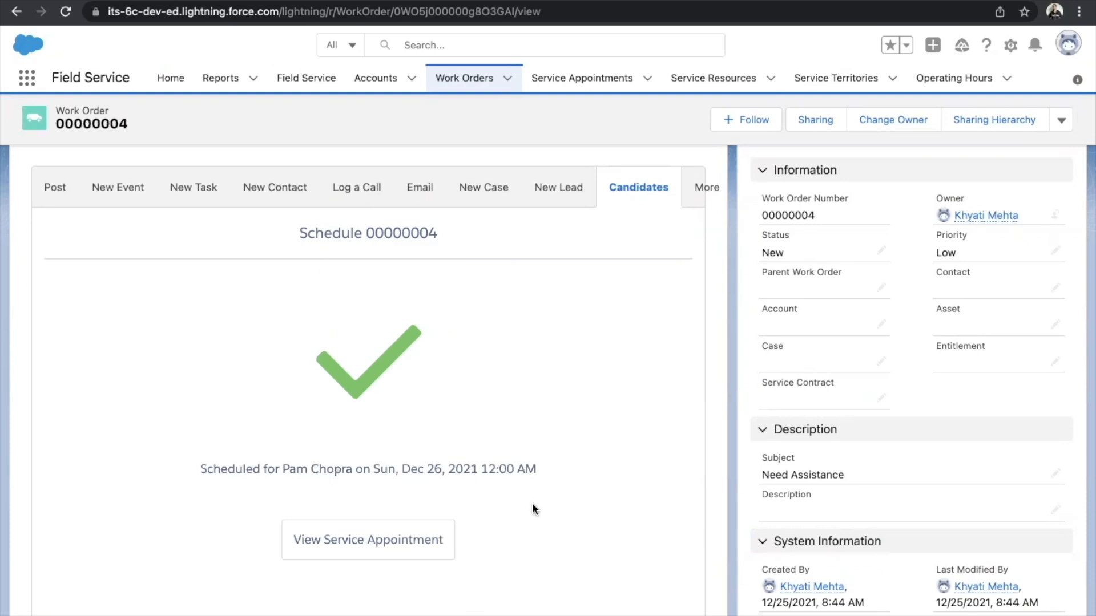
left_click(337, 540)
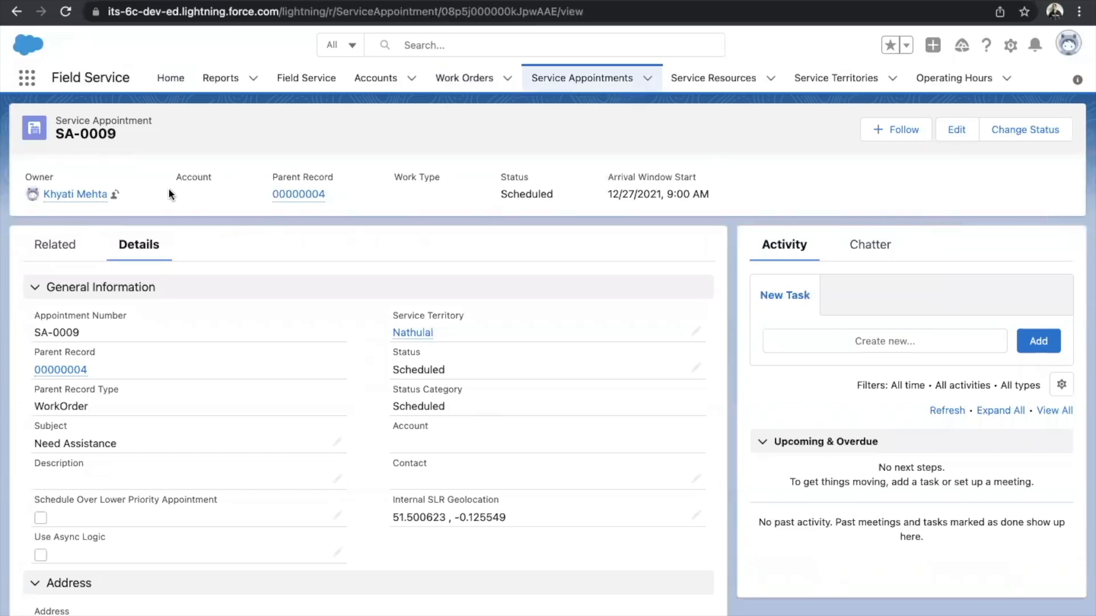
Switch to the Field Service Admin app and open the Emergency Wizard settings under Global Actions in Field Service Settings.
left_click(26, 77)
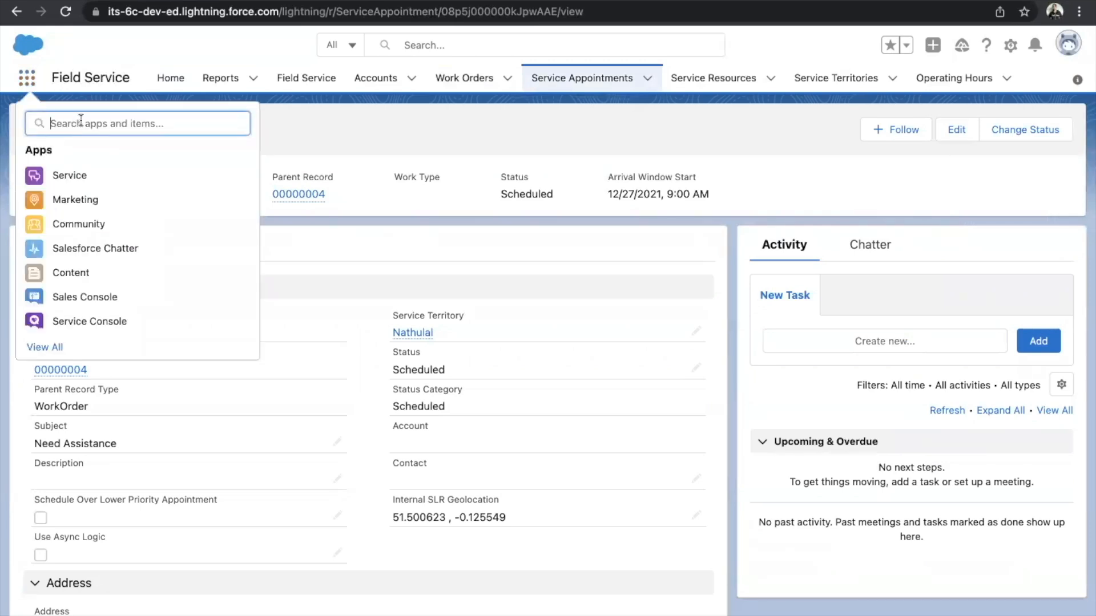
type("fiel")
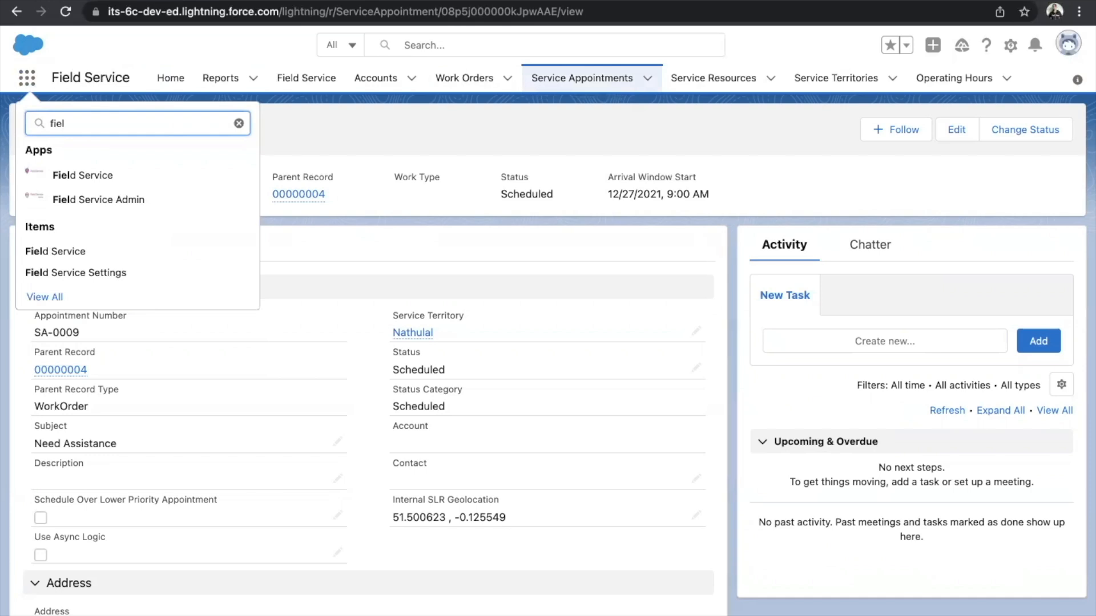
left_click(99, 198)
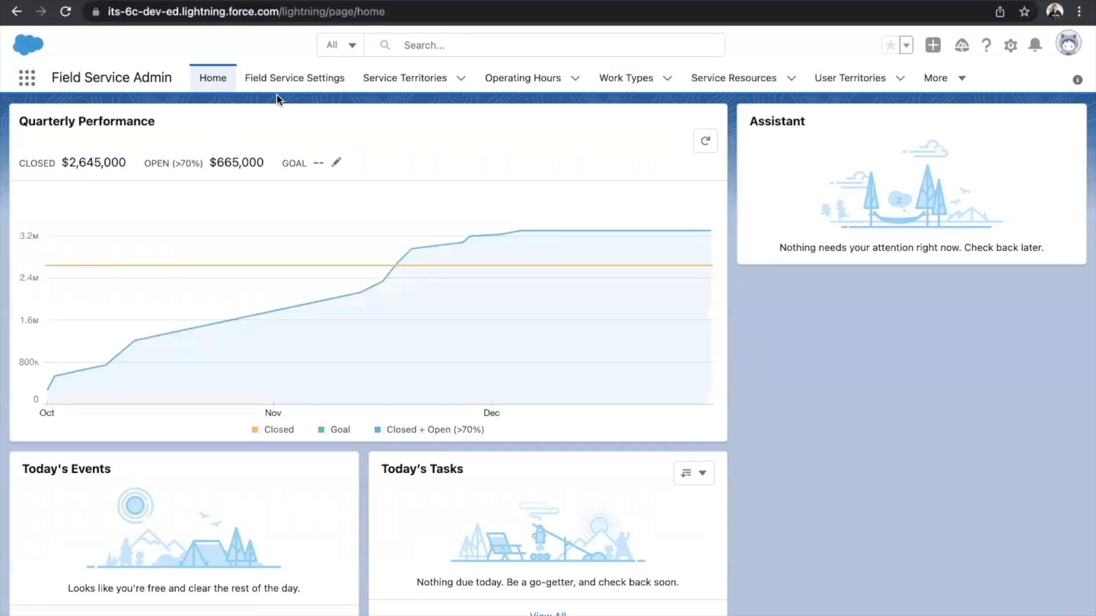
left_click(330, 81)
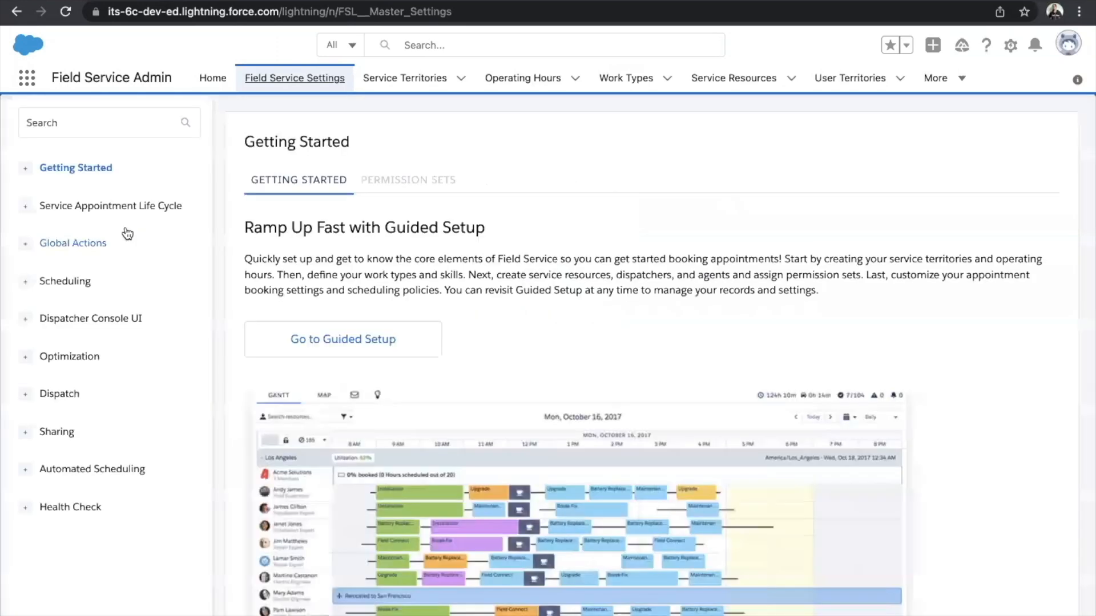
left_click(84, 256)
left_click(545, 182)
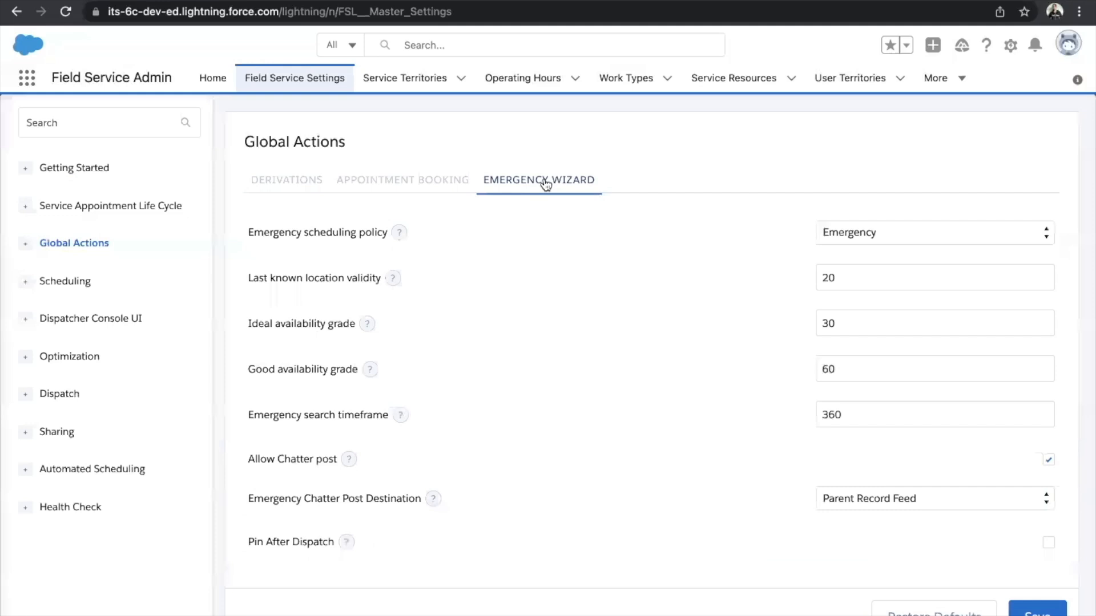
Review the choices for emergency scheduling policy and emergency Chatter post destination, keeping Emergency and Parent Record Feed.
left_click(900, 233)
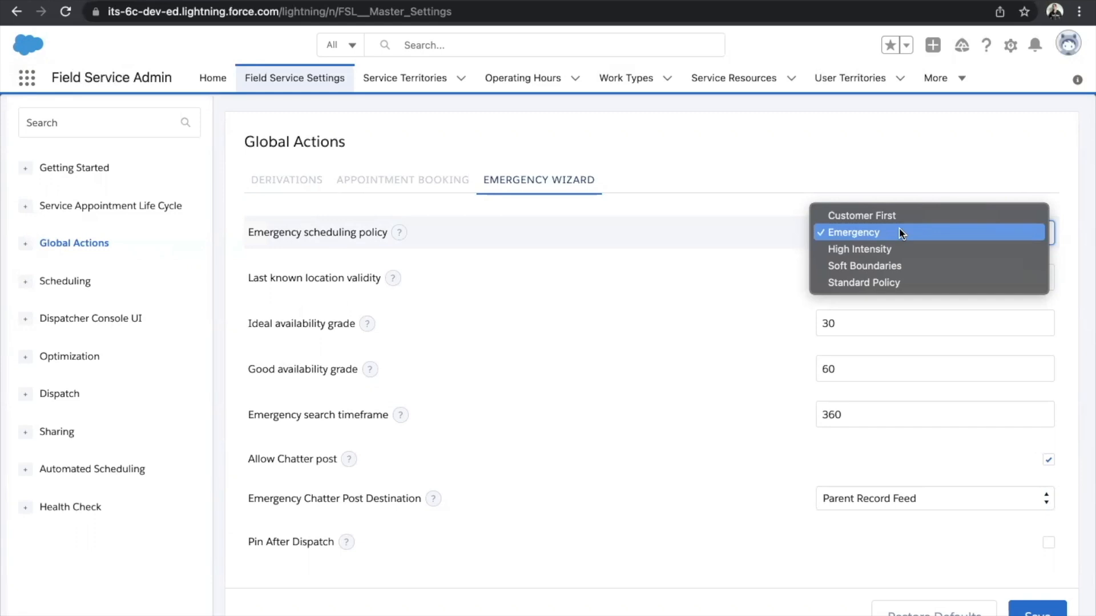
left_click(362, 306)
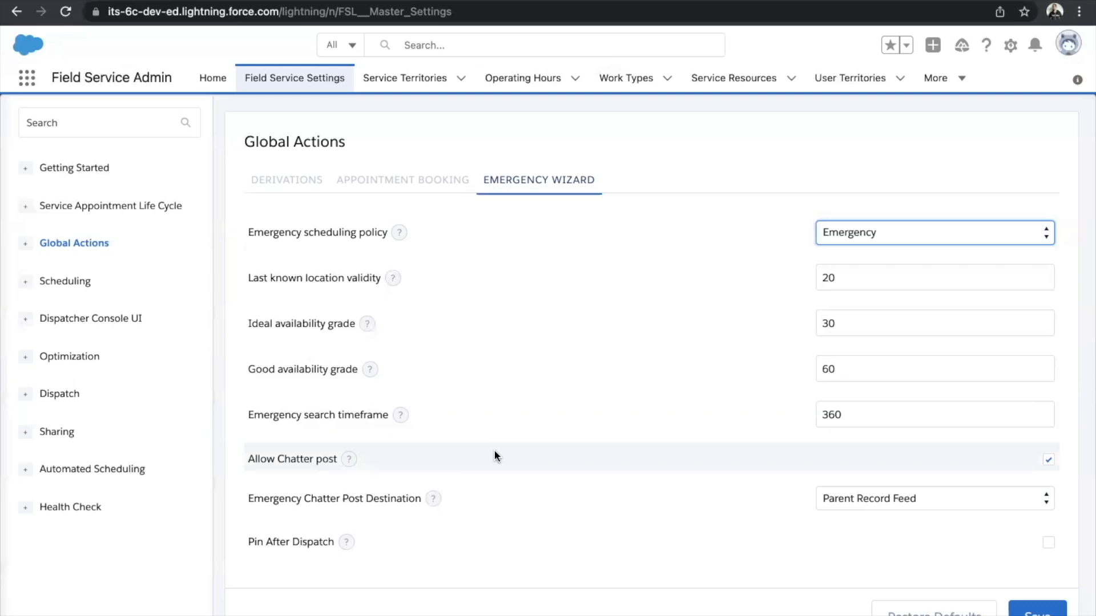
scroll(495, 448, "down", 1)
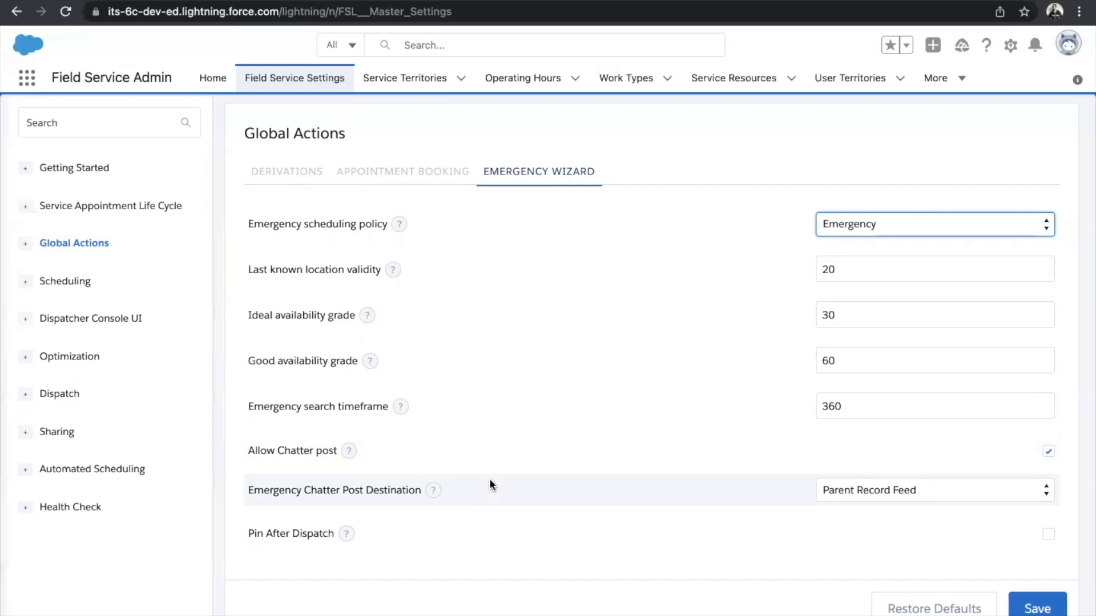
left_click(839, 490)
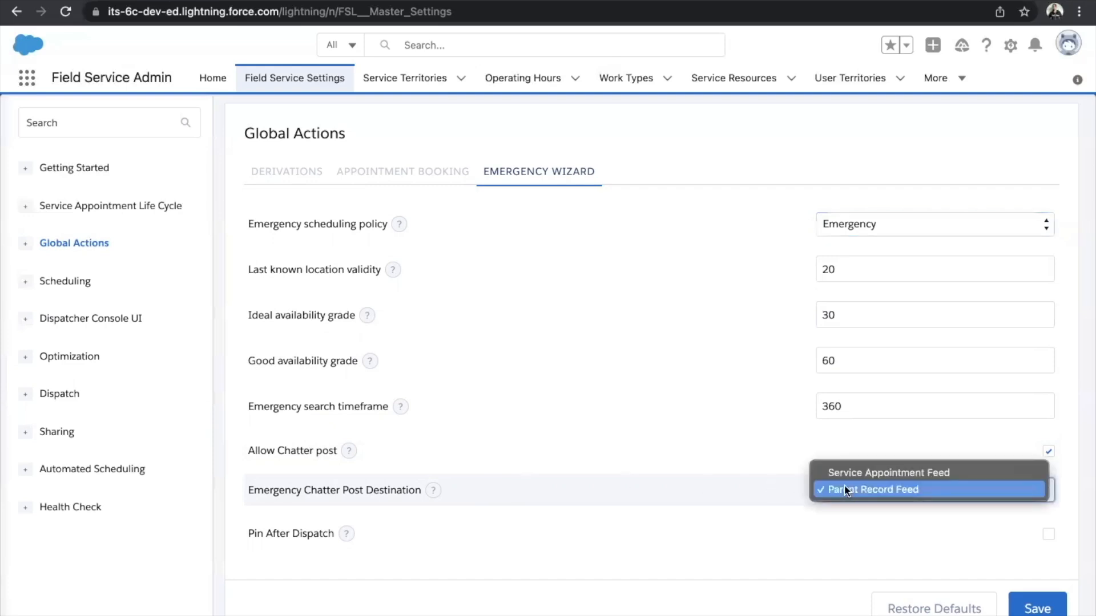
left_click(845, 490)
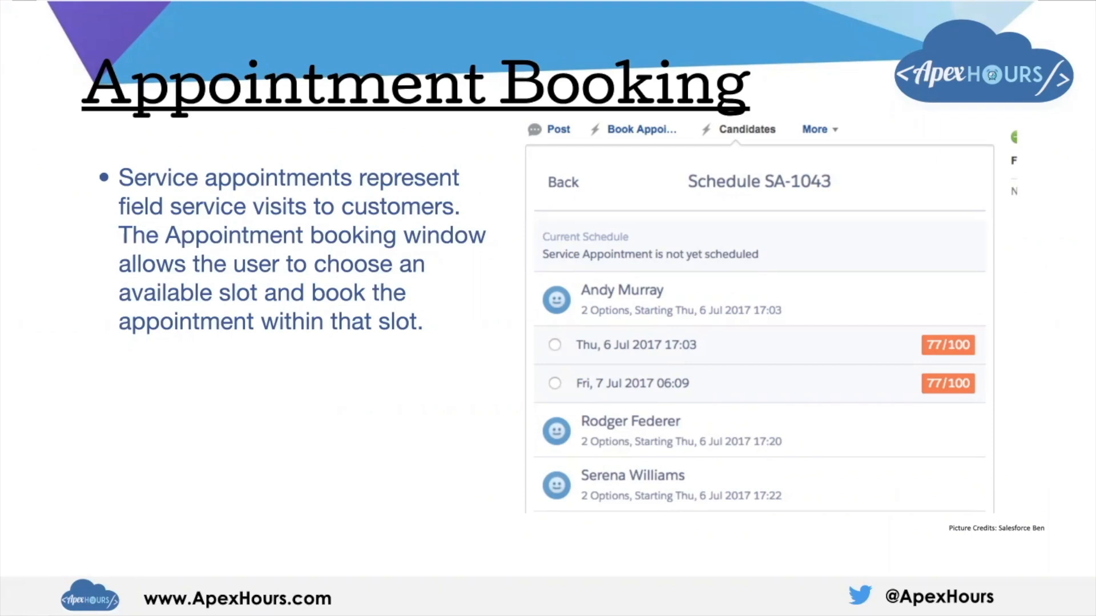
key("Right")
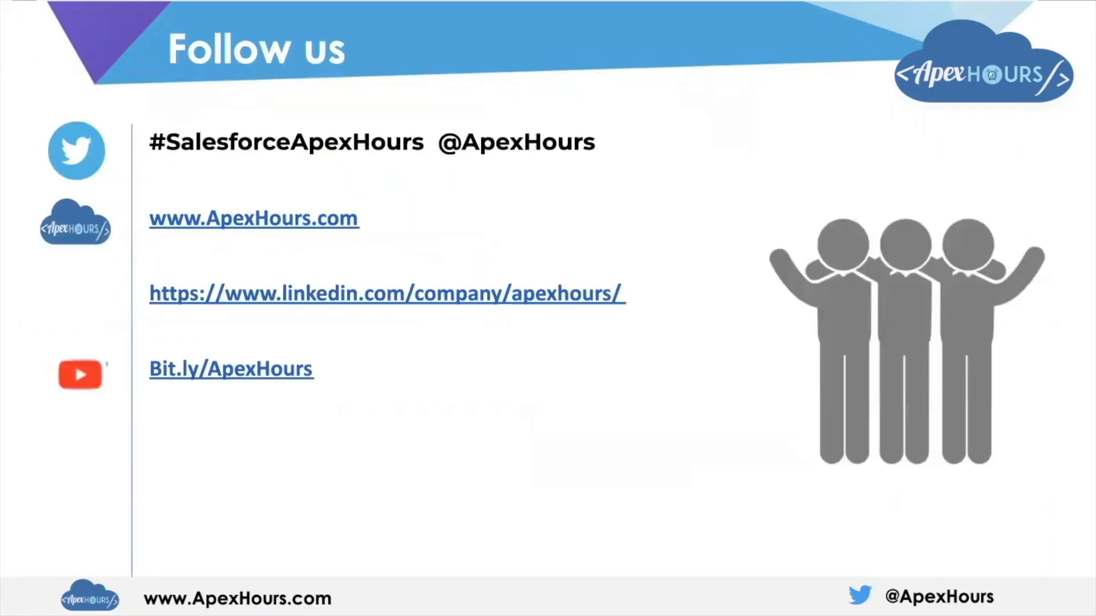